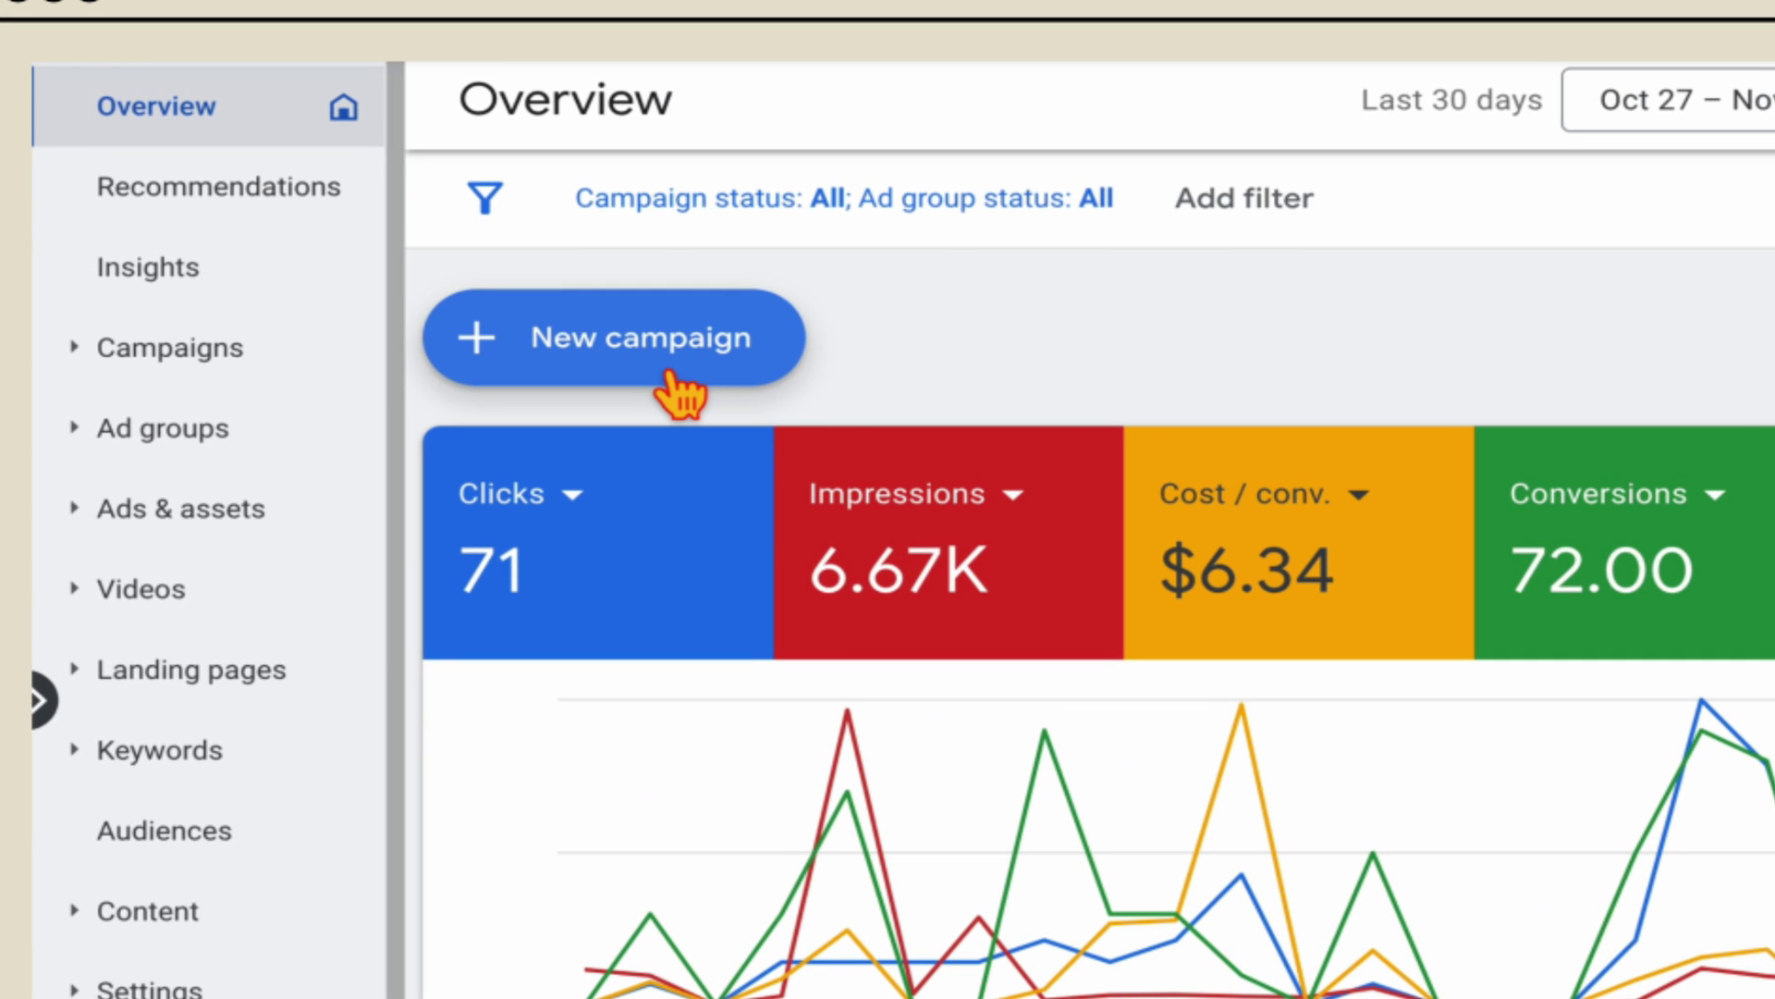
Start a new campaign and pick Leads as its objective to list its conversion goals.
left_click(668, 375)
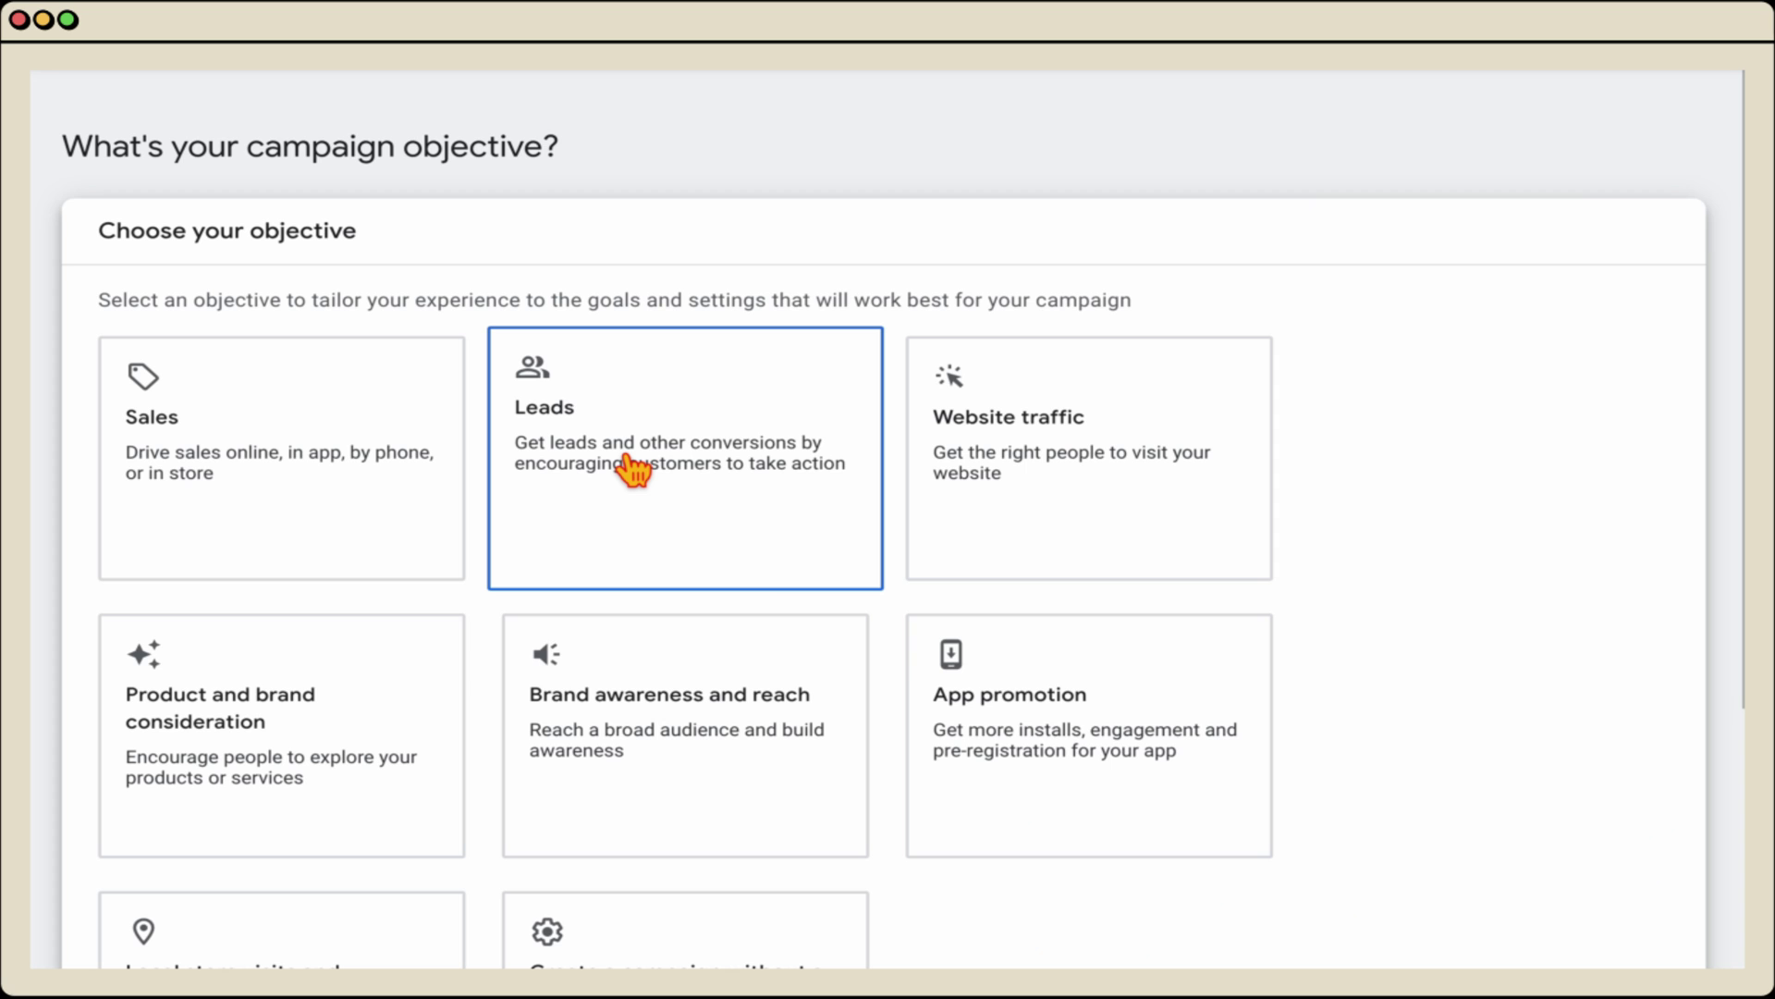
scroll(633, 470, "down", 3)
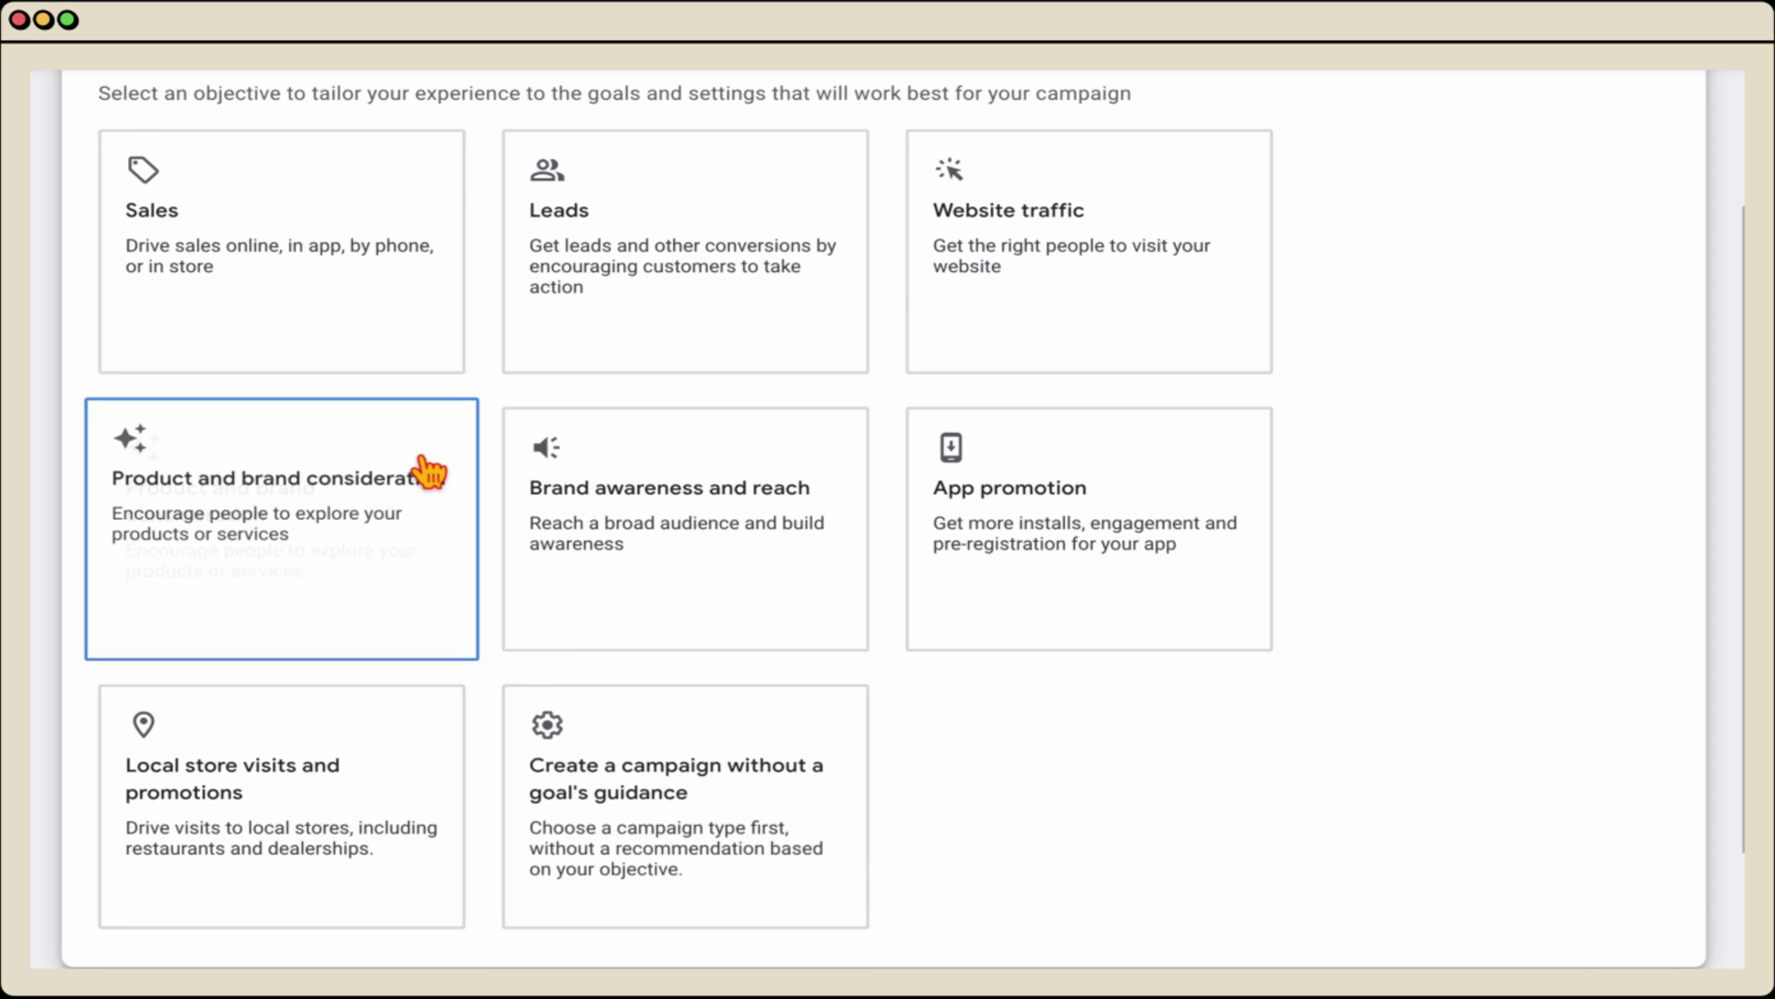
scroll(424, 472, "down", 2)
scroll(407, 447, "up", 2)
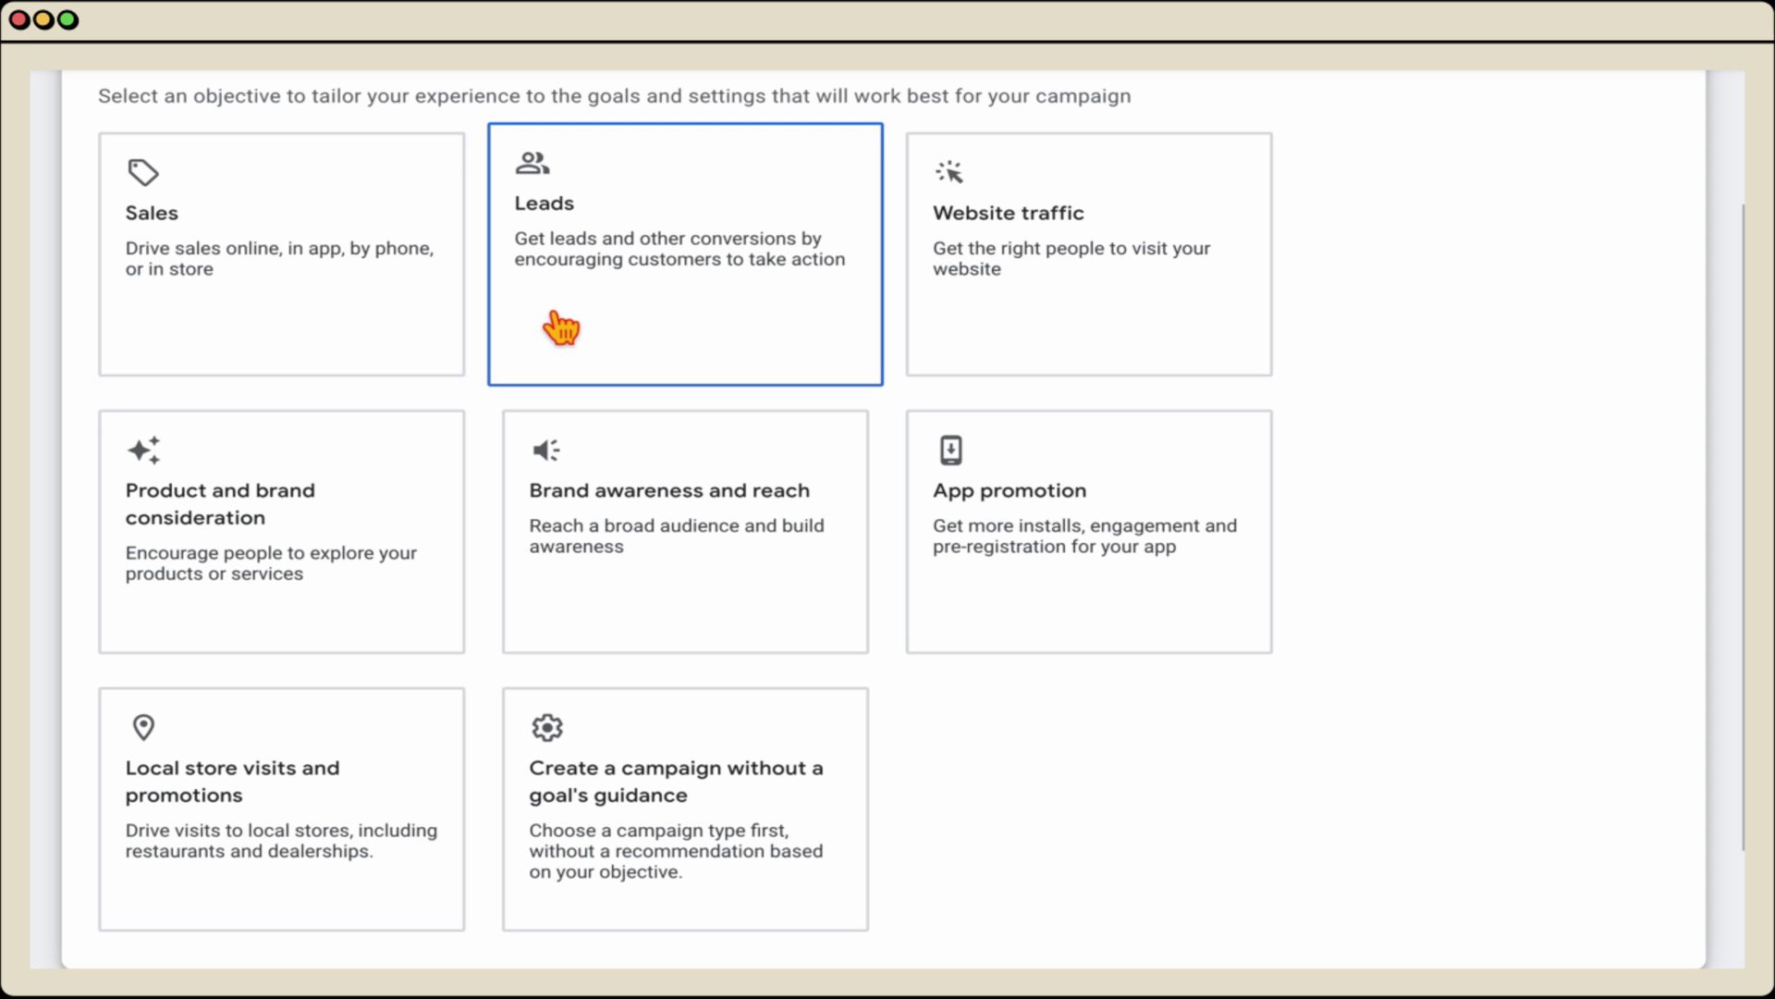
scroll(601, 328, "up", 2)
left_click(784, 531)
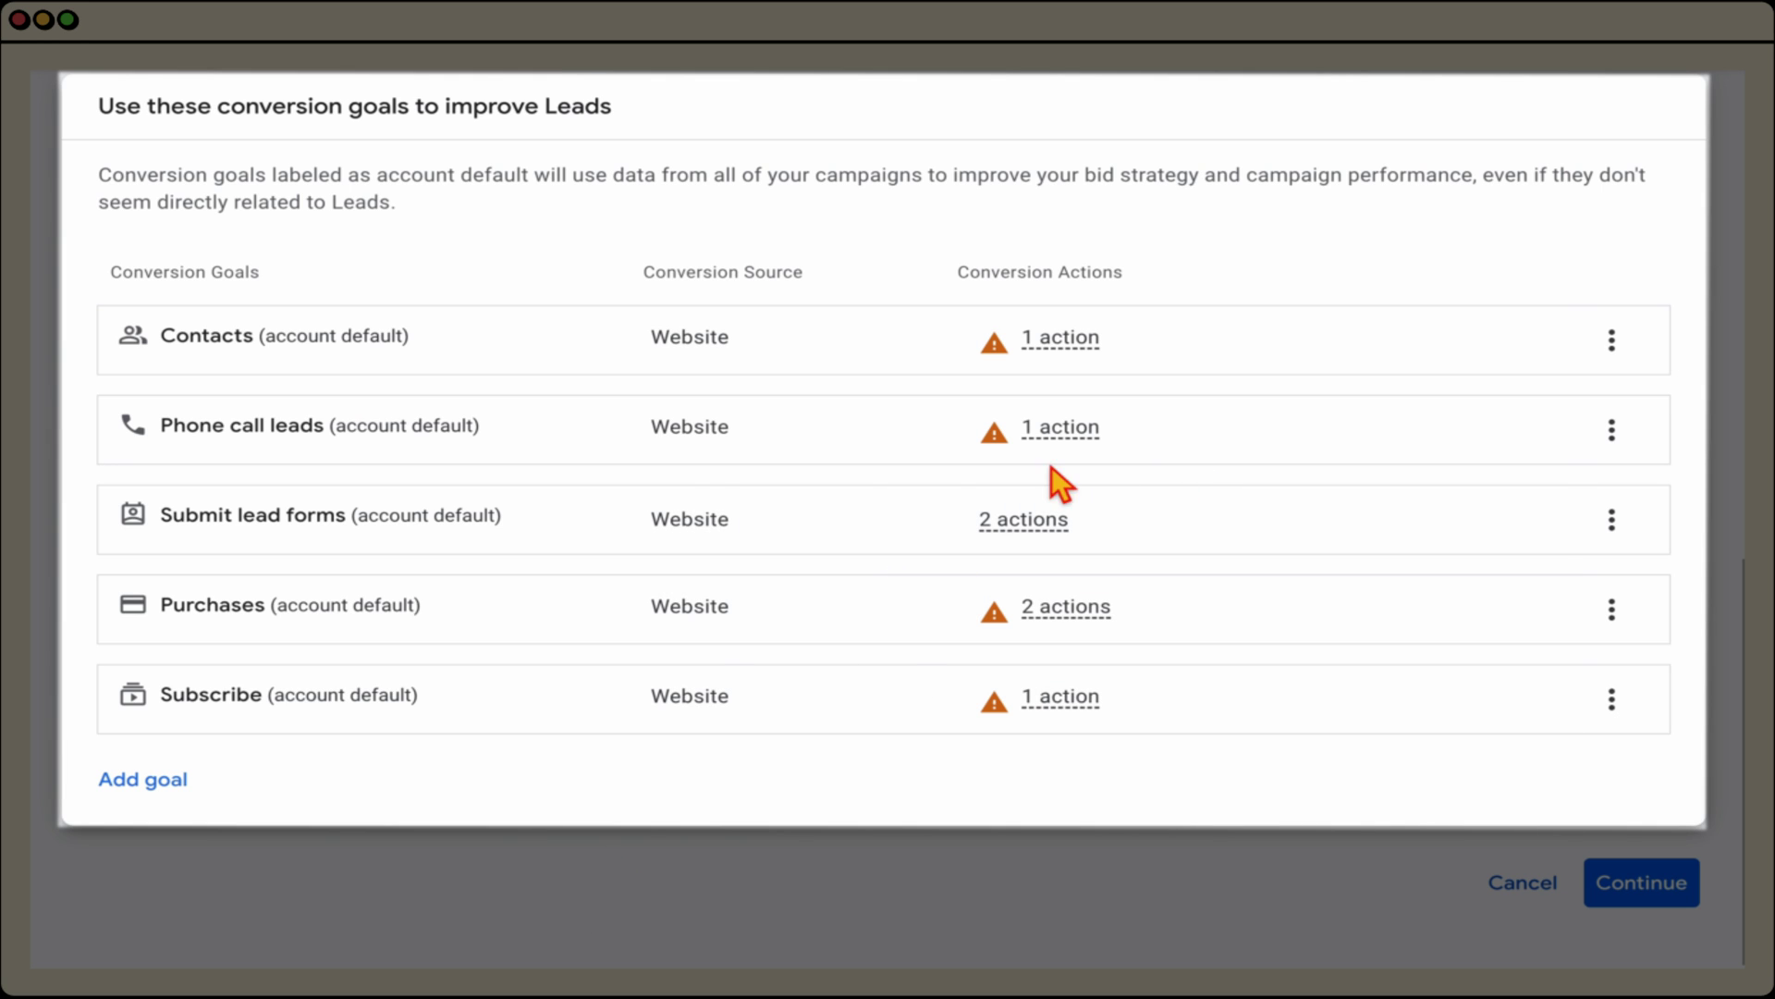
Remove the Phone call leads goal, leaving four, and choose Video as the campaign type.
left_click(1613, 432)
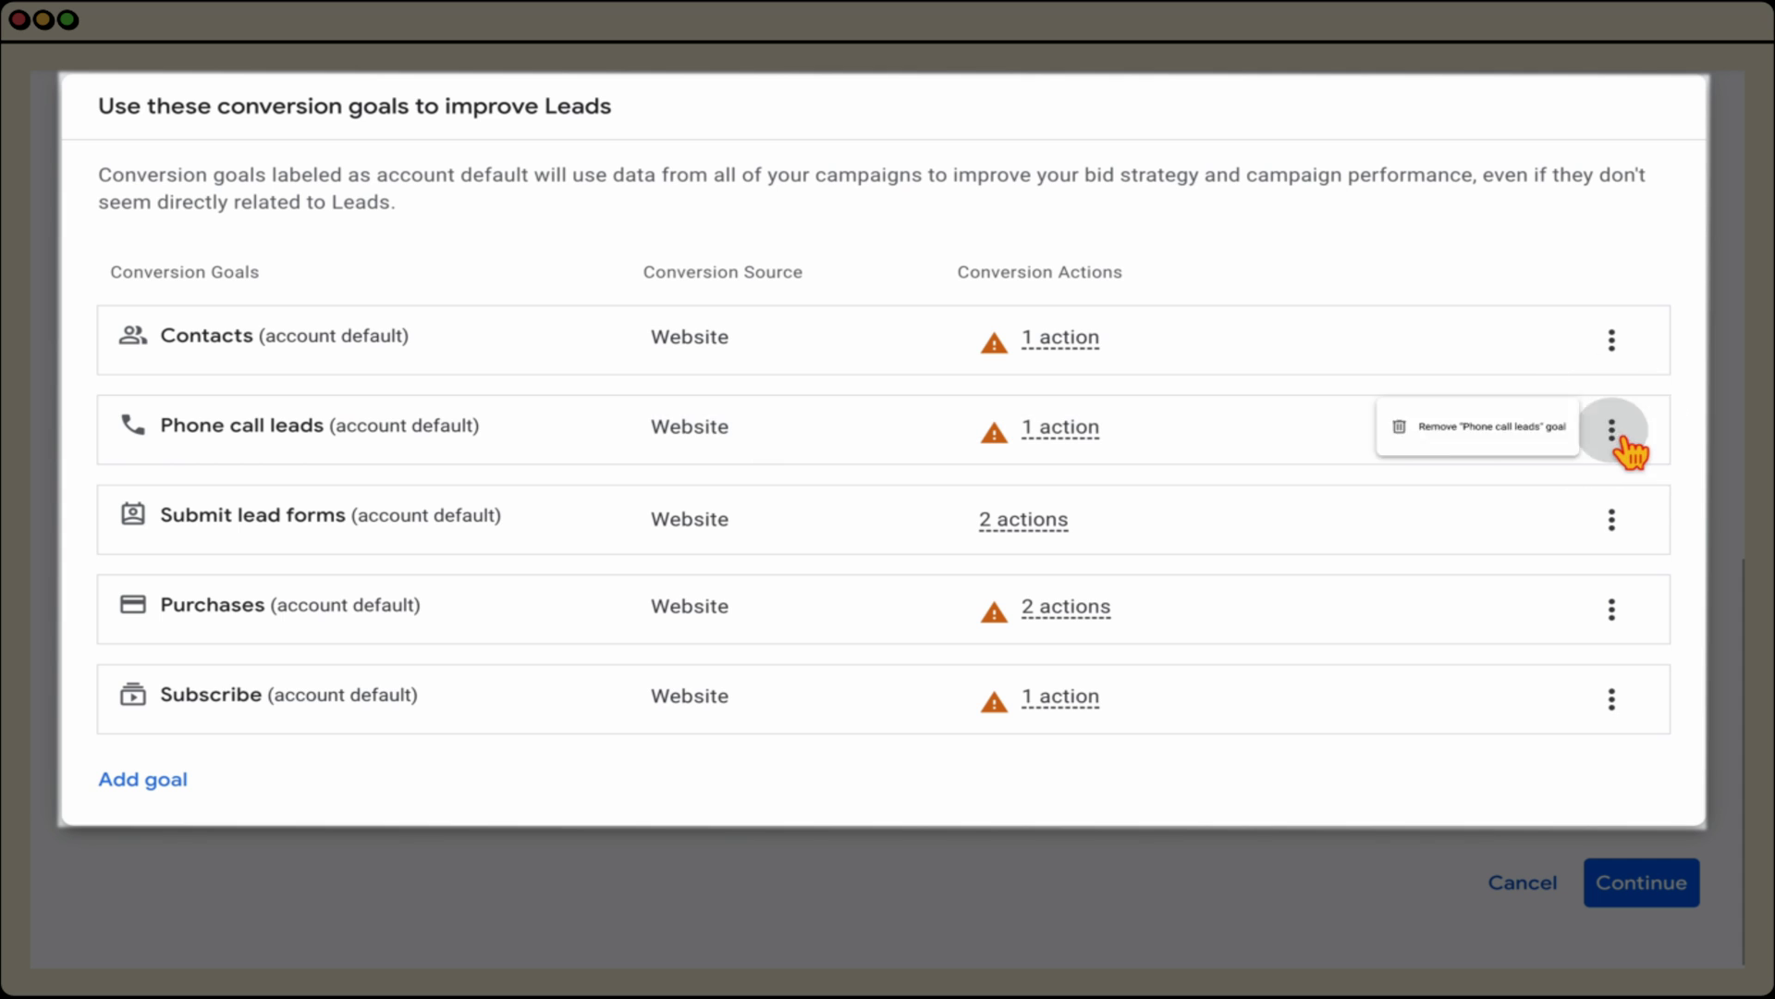
left_click(1505, 462)
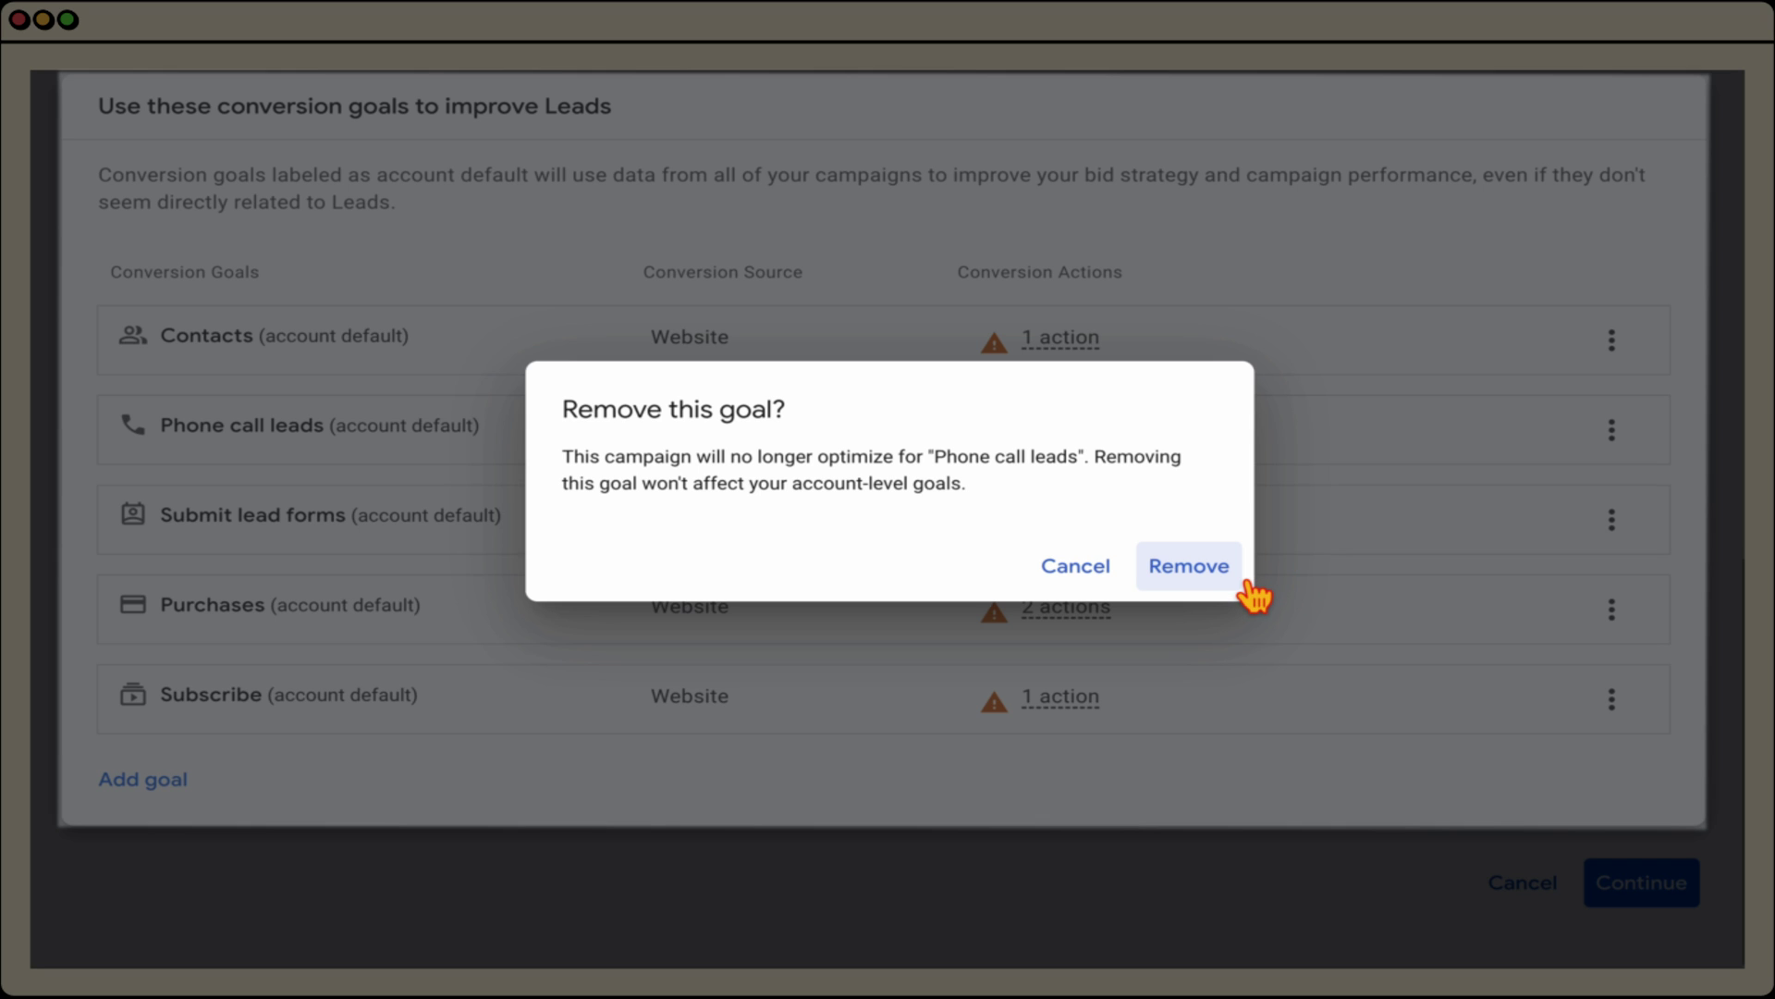
left_click(1189, 566)
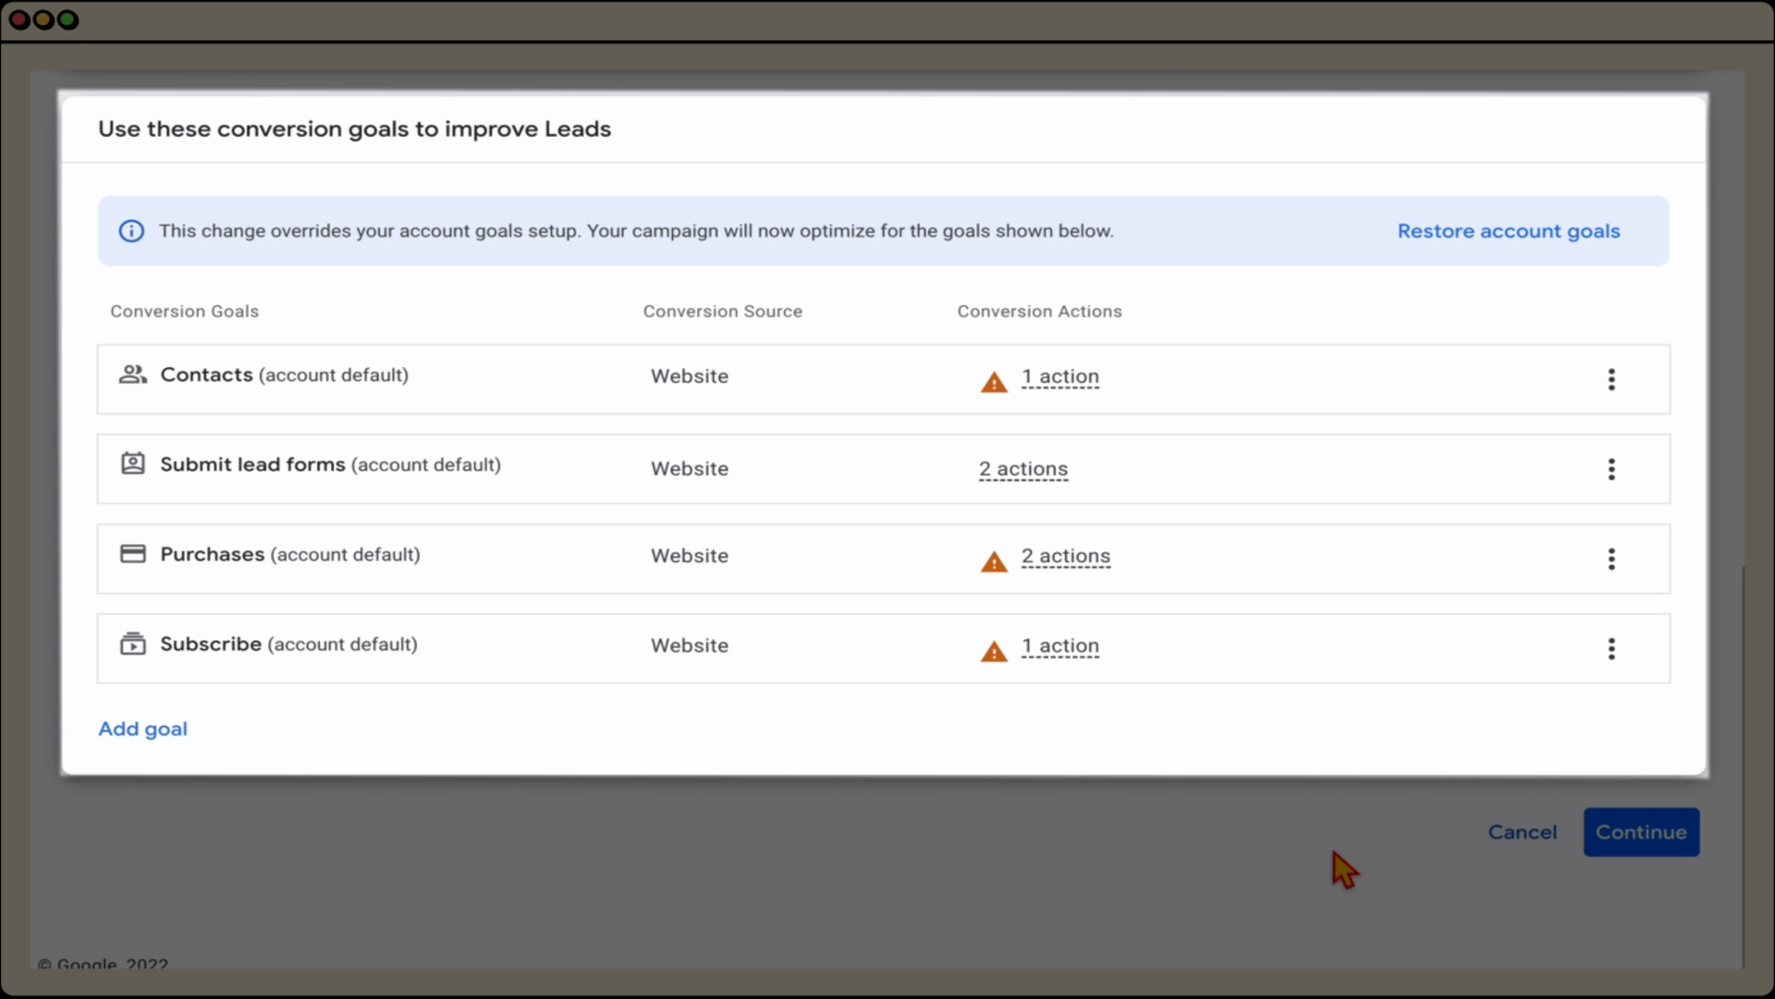
left_click(1619, 861)
left_click(753, 726)
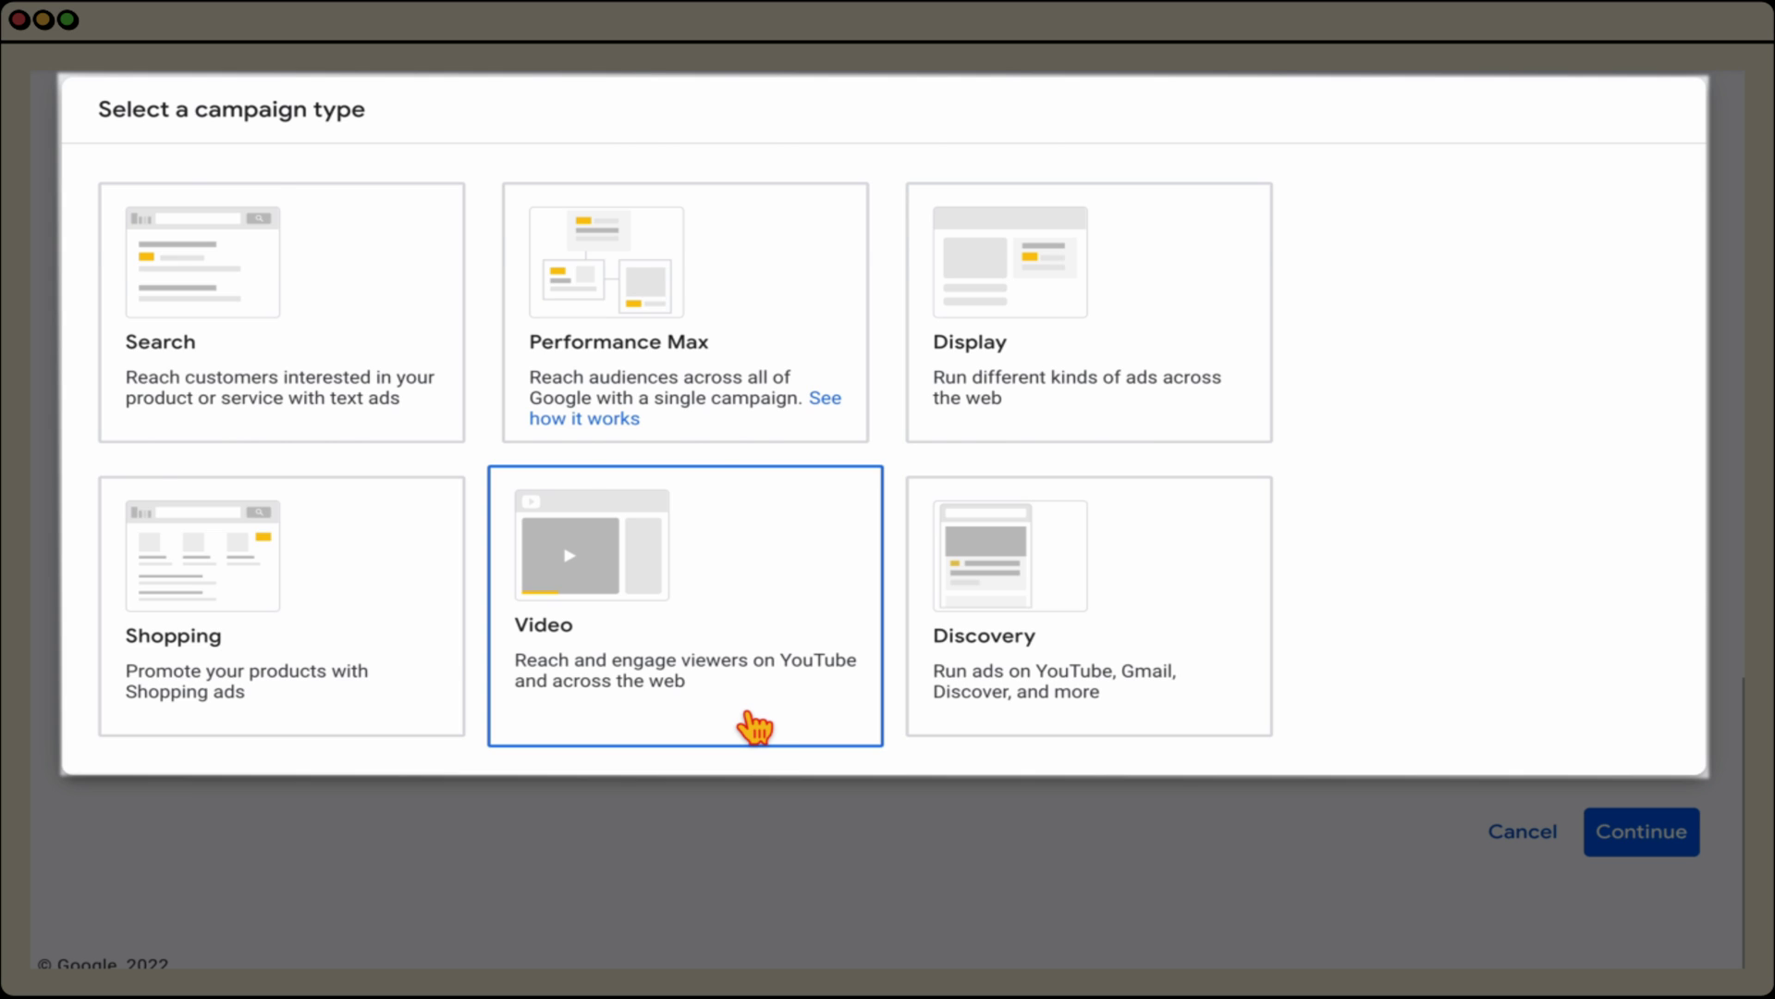
Keep the Drive conversions subtype for the Video campaign and proceed to General settings.
mouse_move(145, 645)
left_mouse_down()
mouse_move(176, 631)
mouse_move(116, 637)
left_mouse_up()
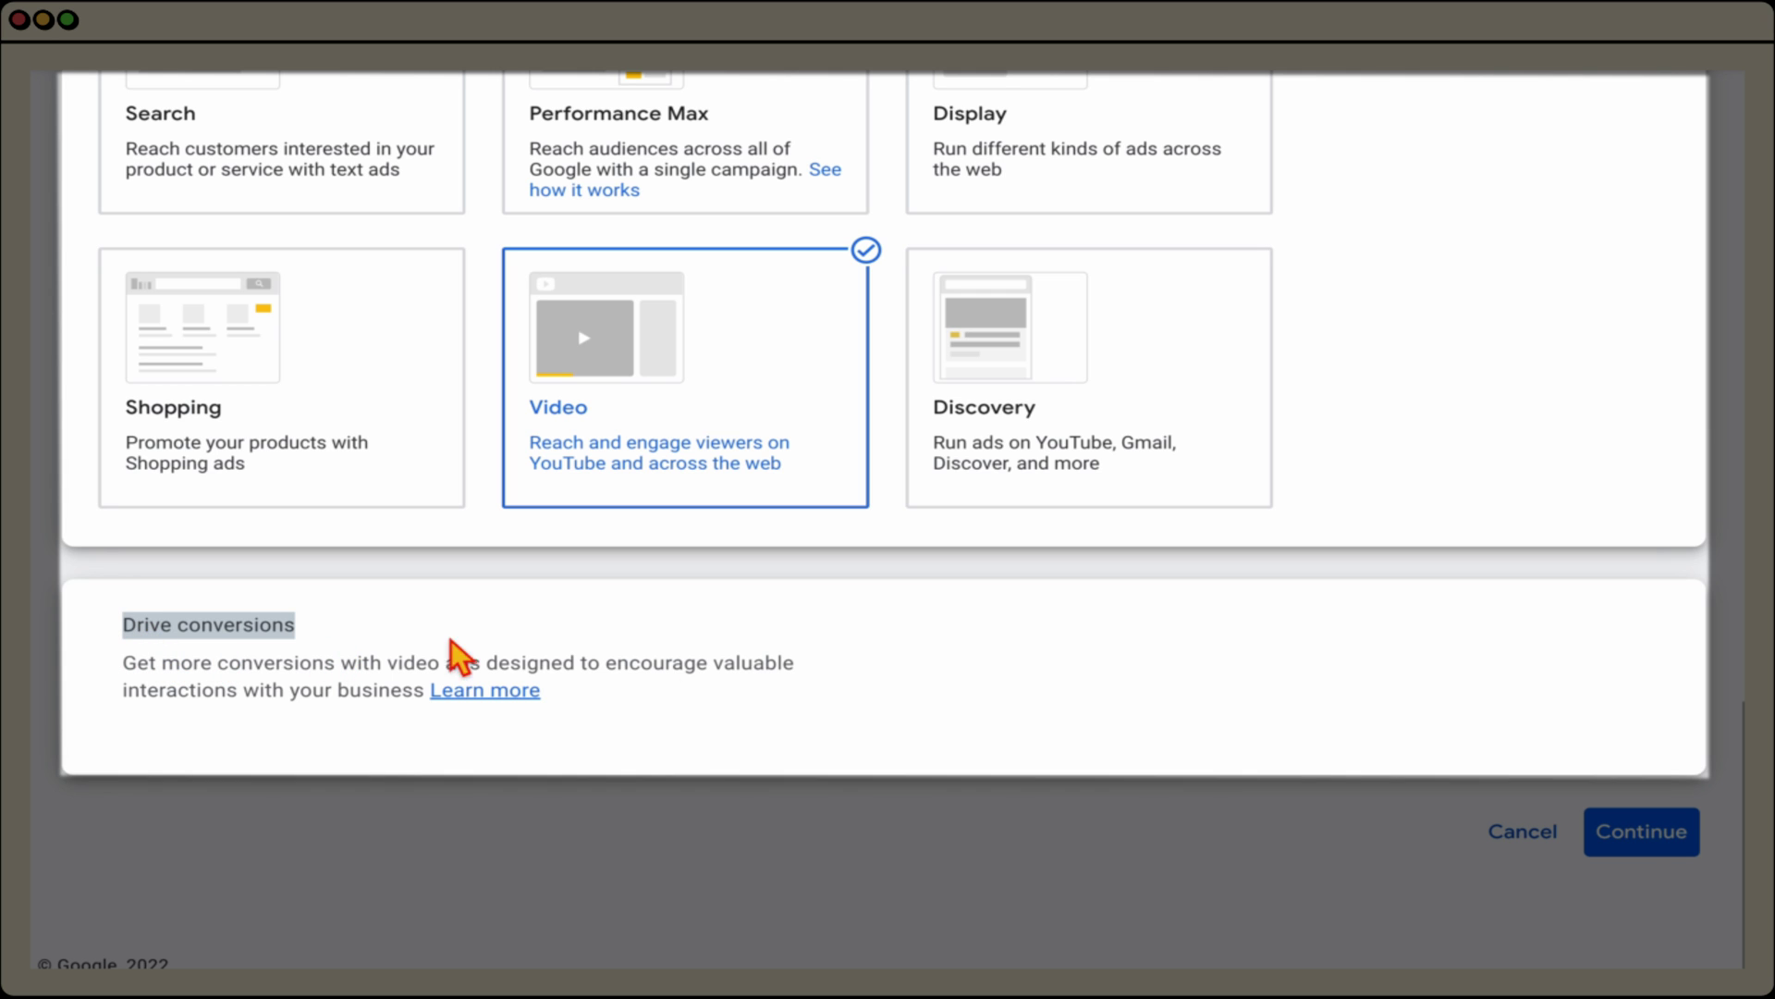
left_click(1638, 846)
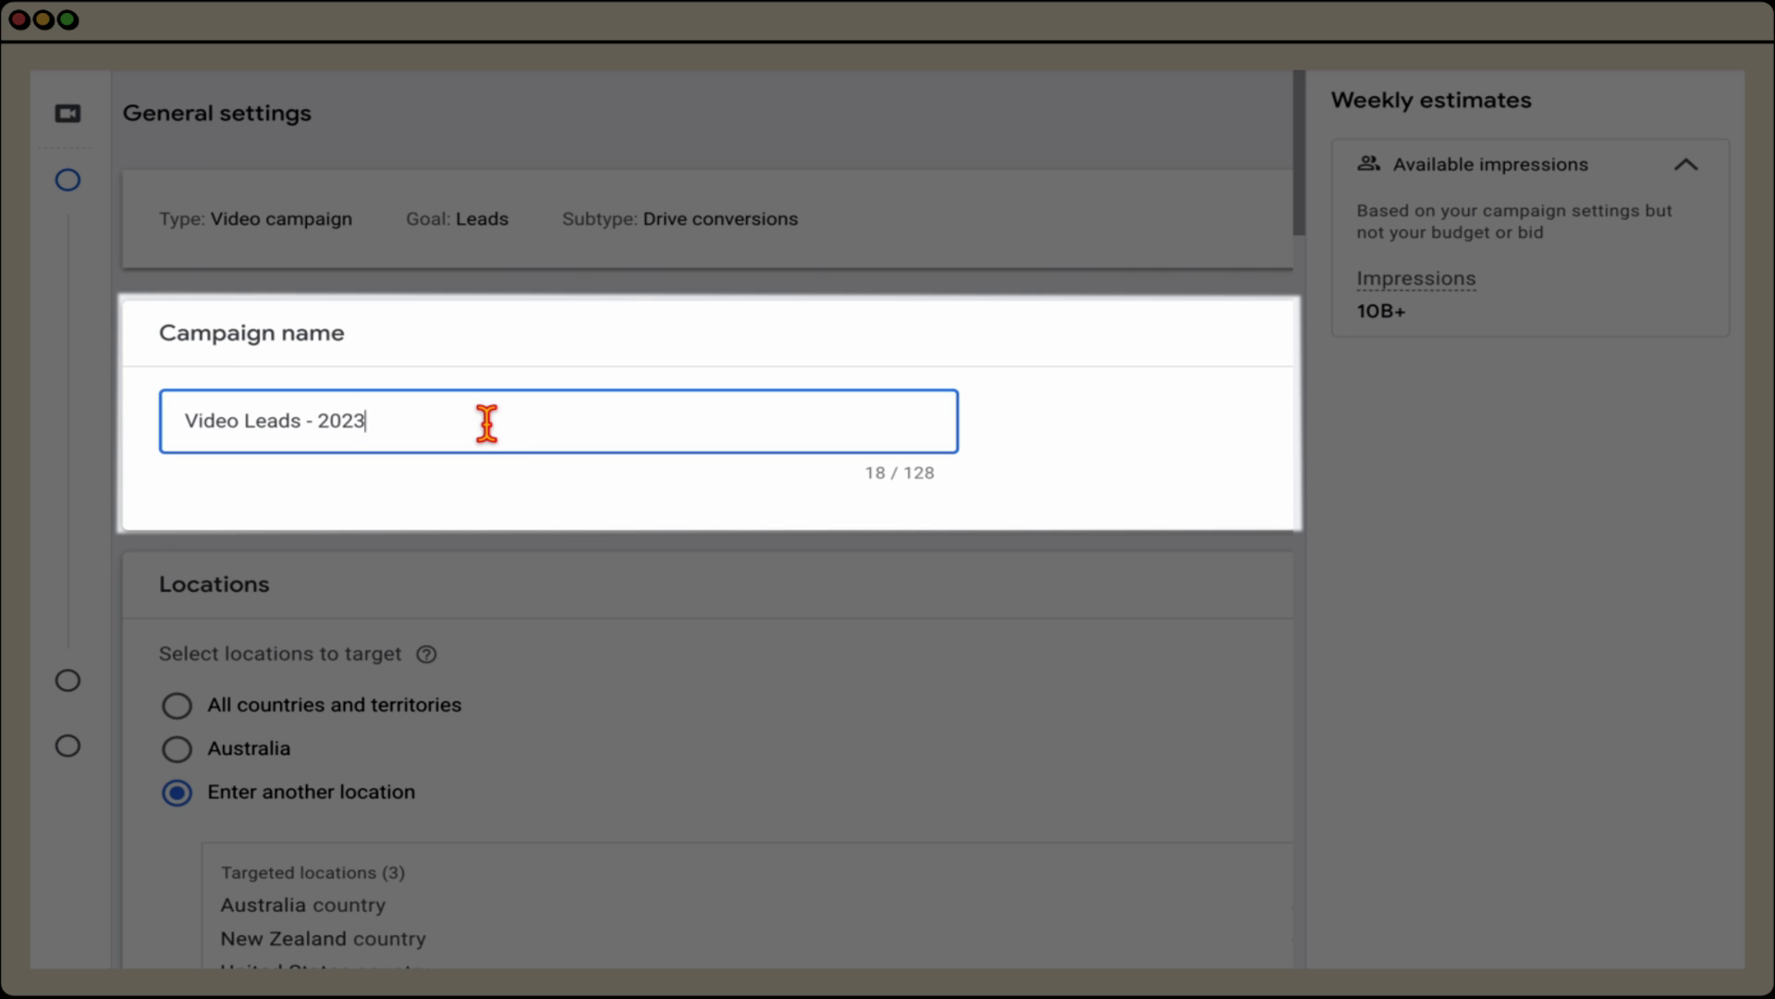
Name the campaign Video Leads - 2023, targeting Australia, New Zealand and United States without adding Brisbane.
scroll(469, 612, "down", 1)
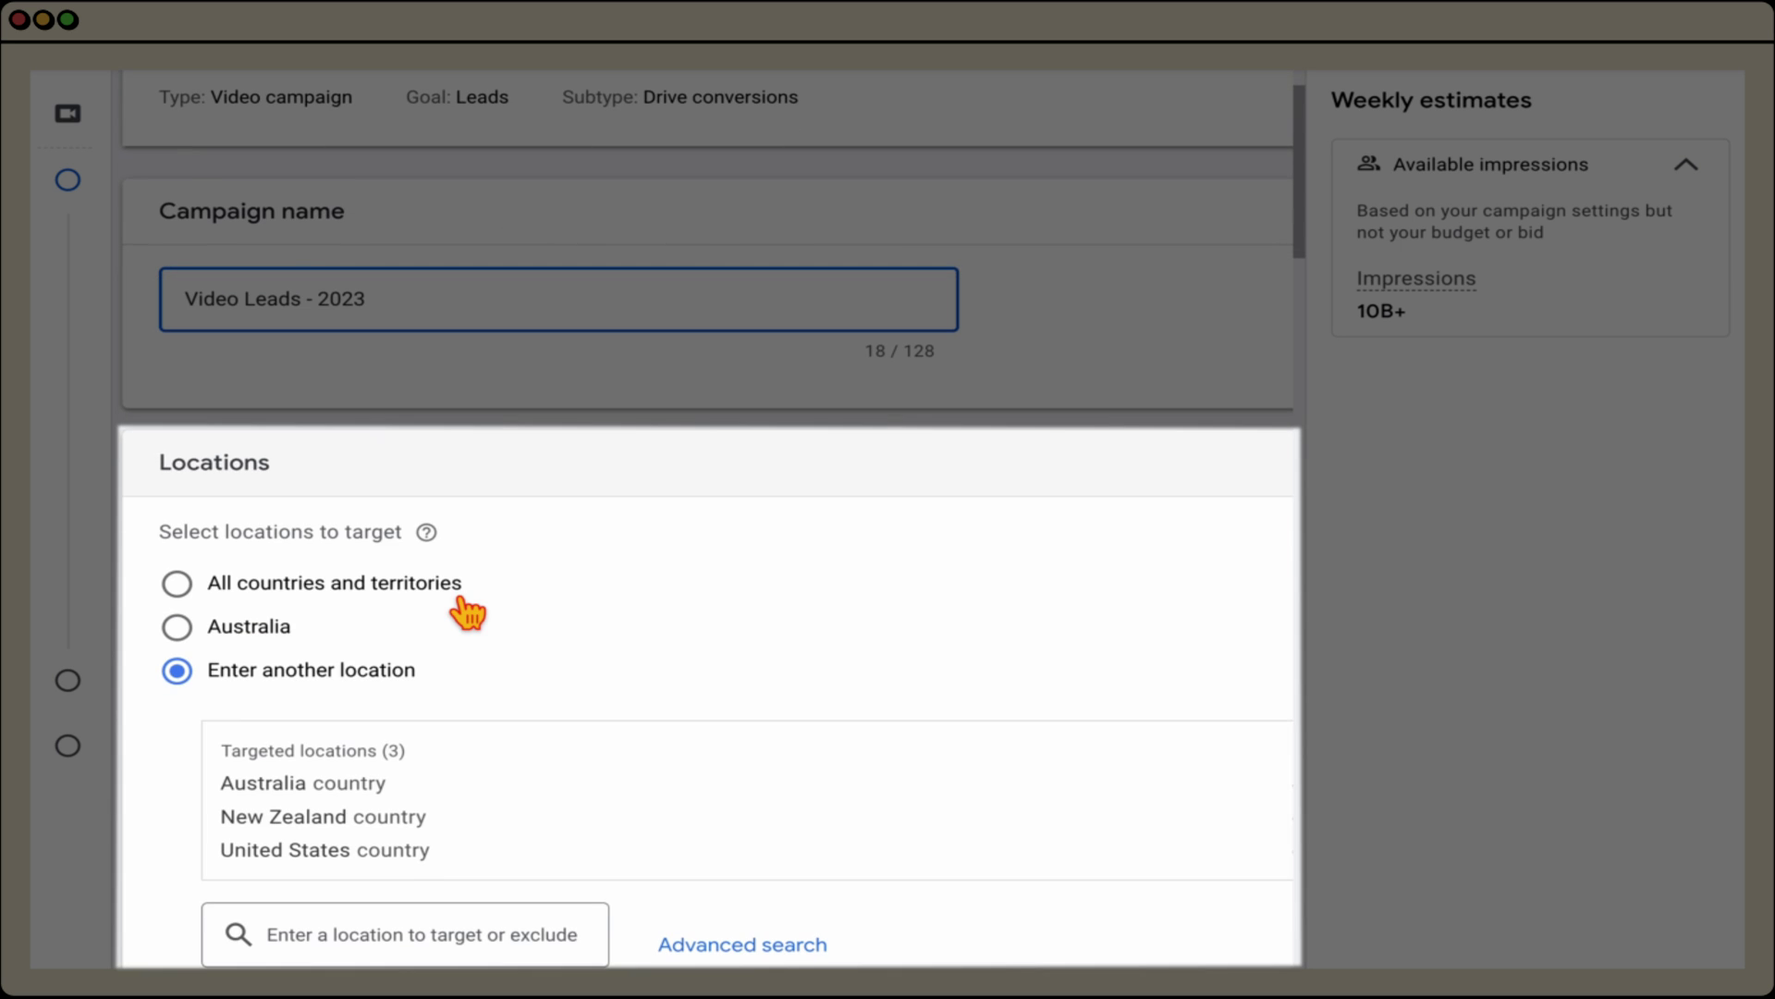
scroll(468, 612, "down", 1)
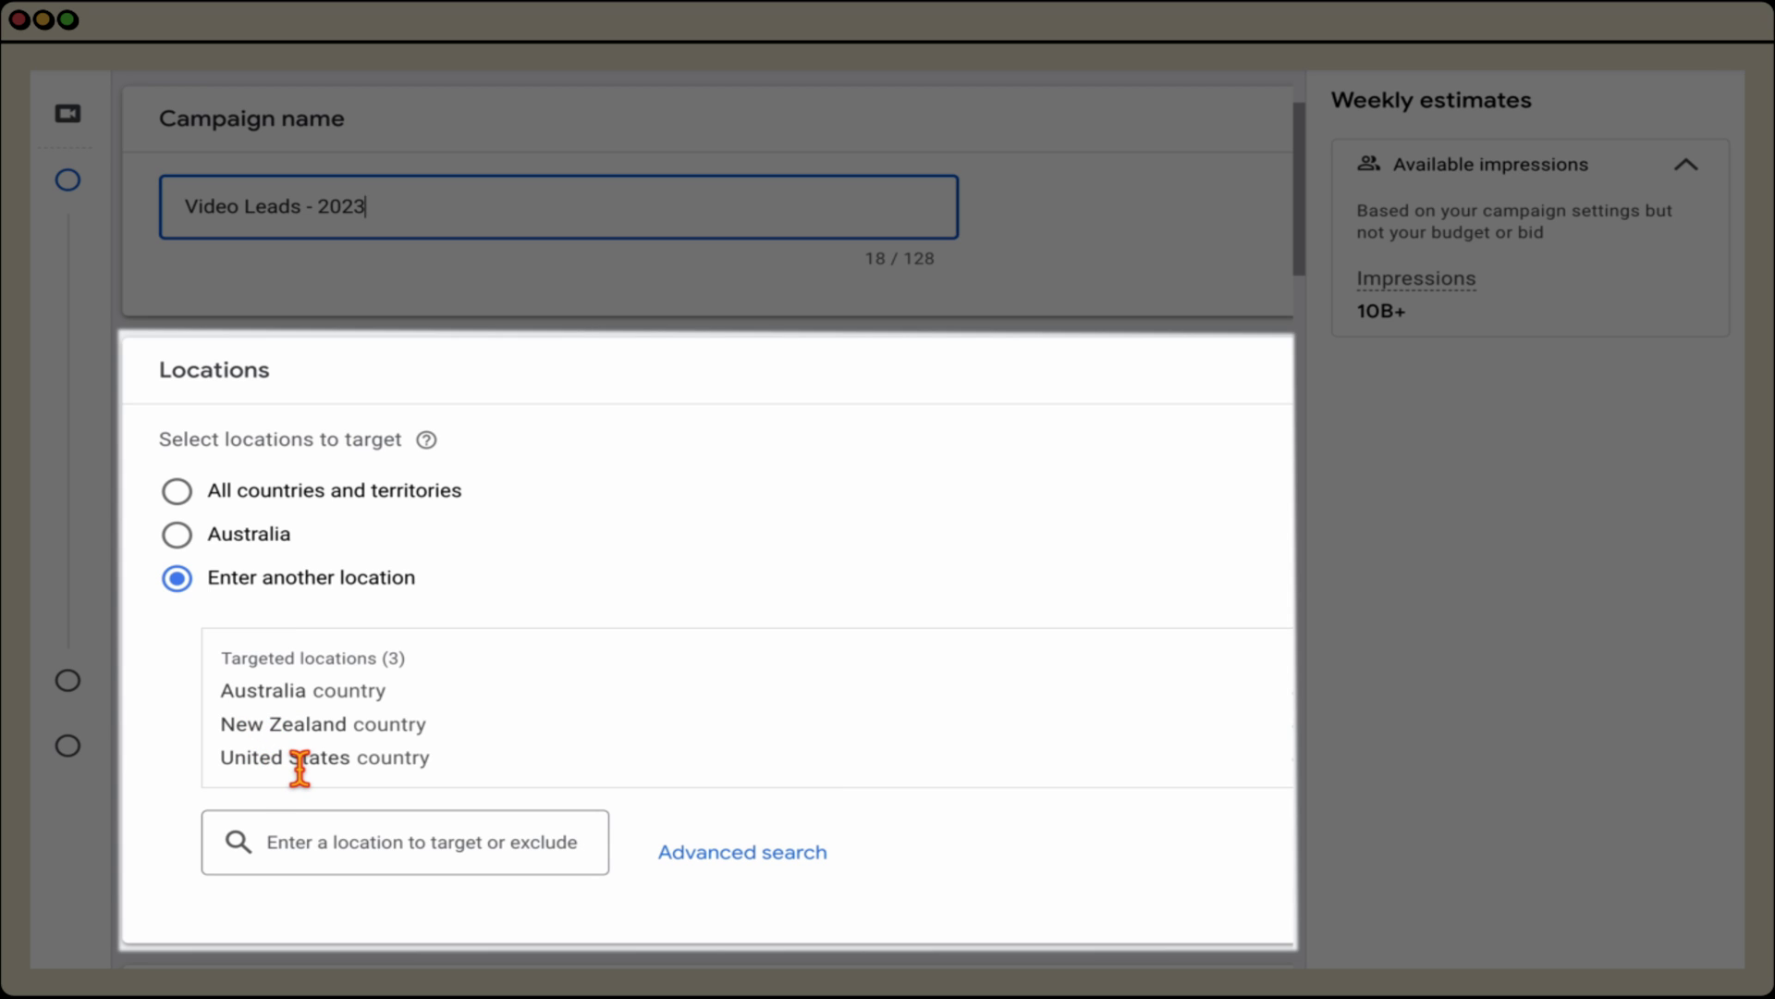
left_click(546, 862)
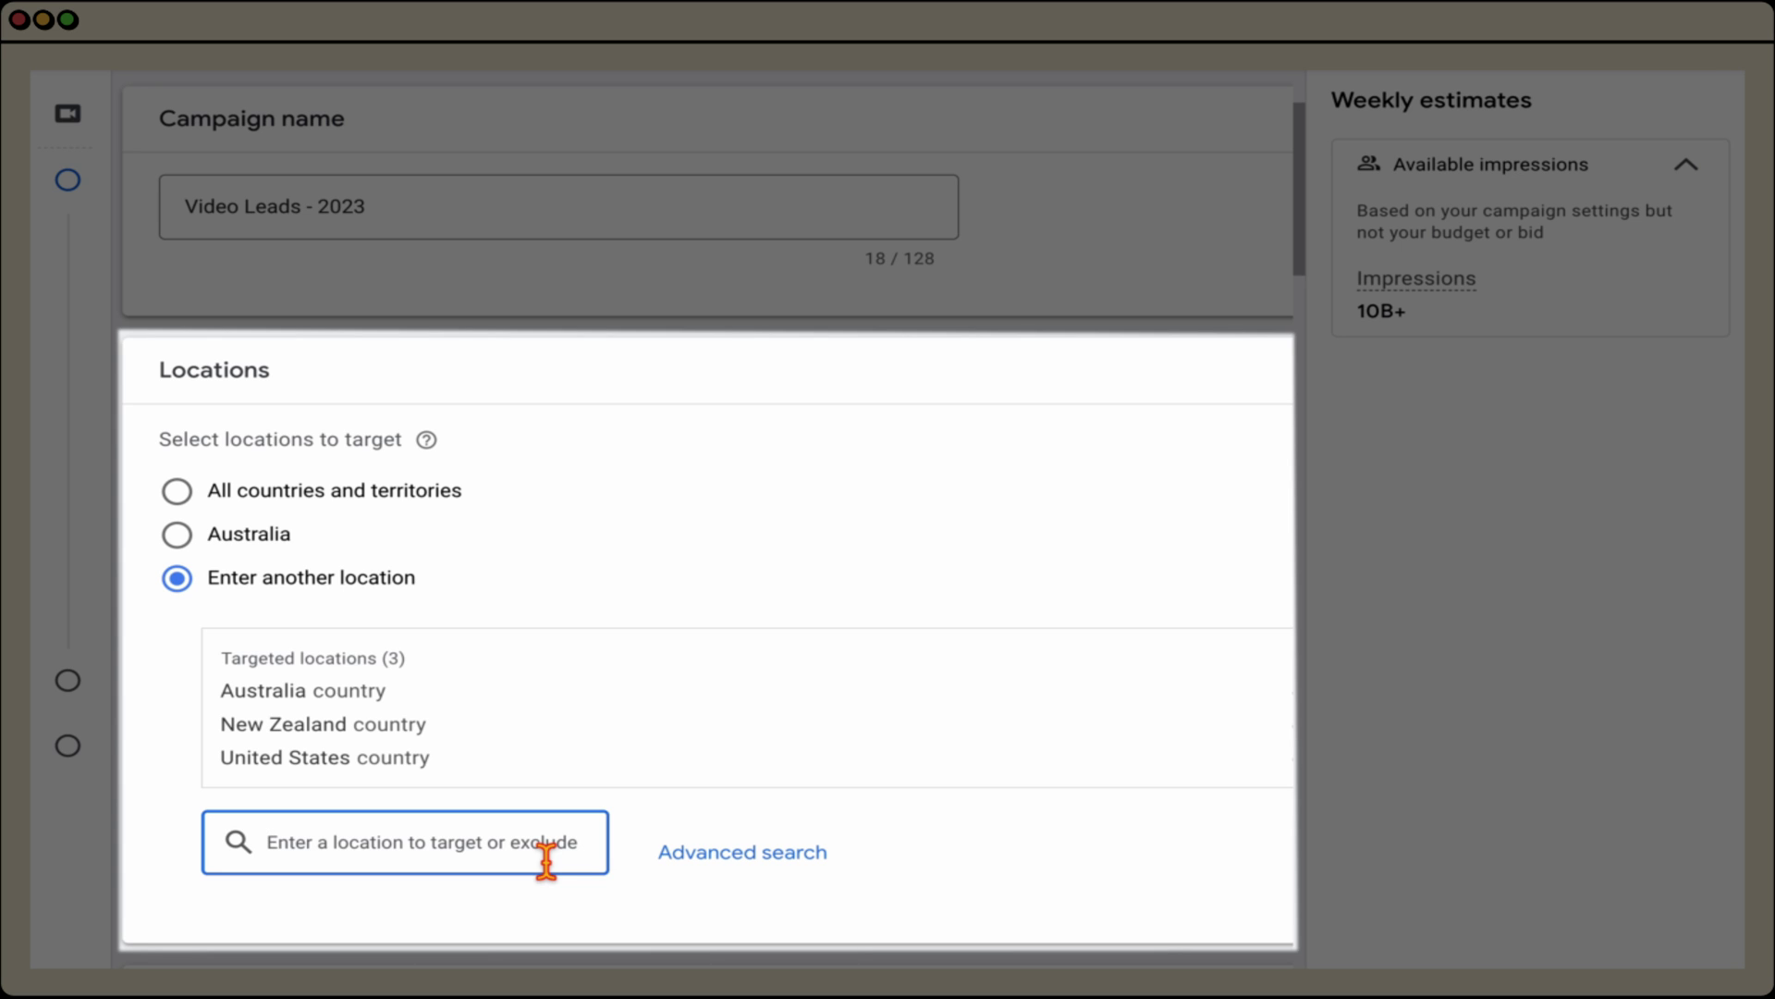
type("brisbane")
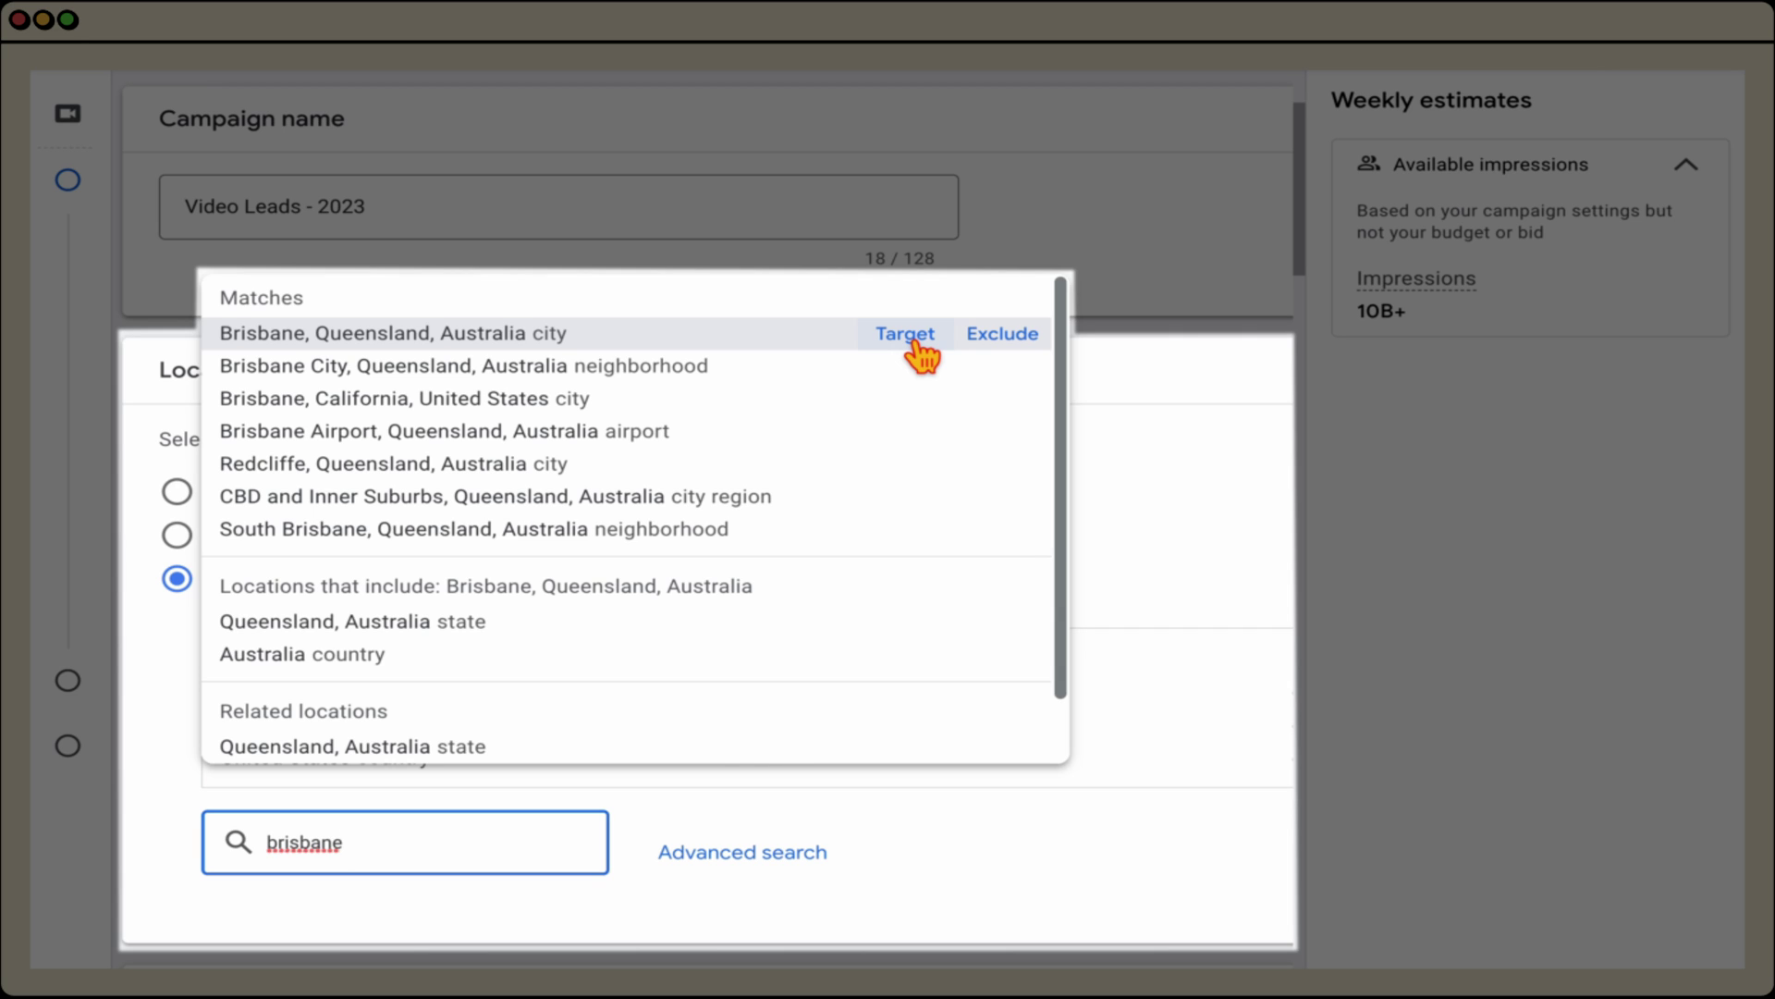
key("Escape")
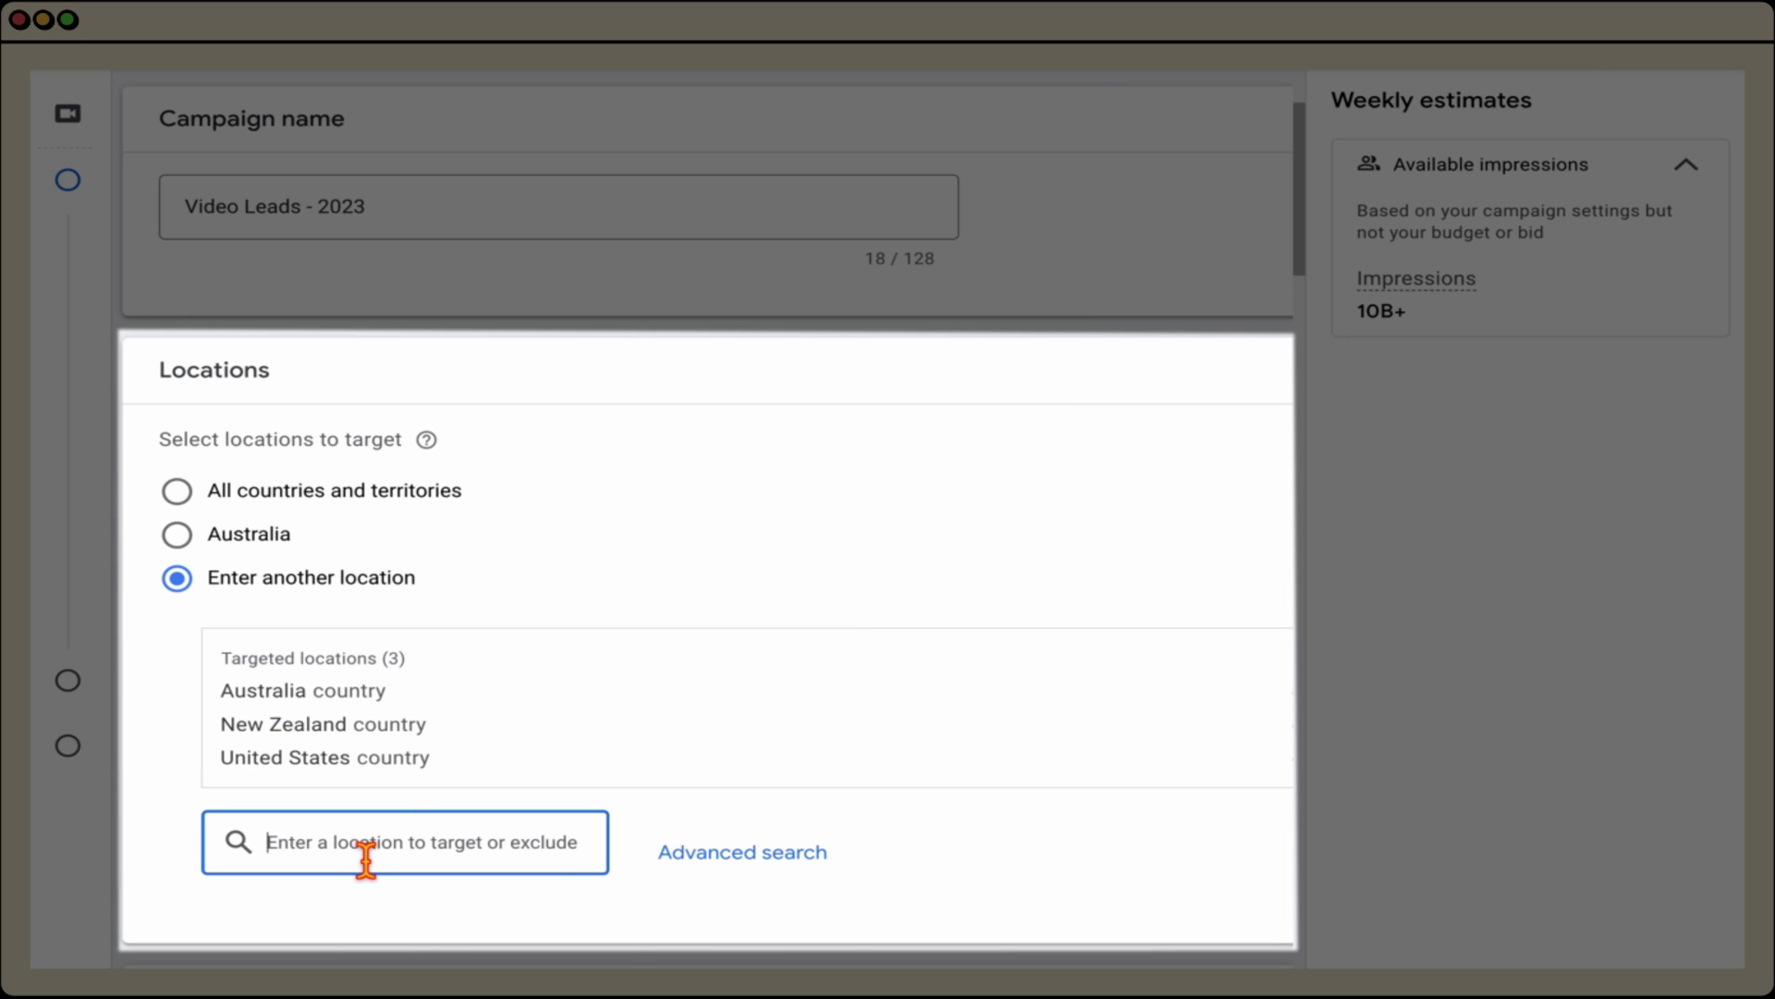
scroll(366, 860, "down", 3)
scroll(368, 867, "down", 1)
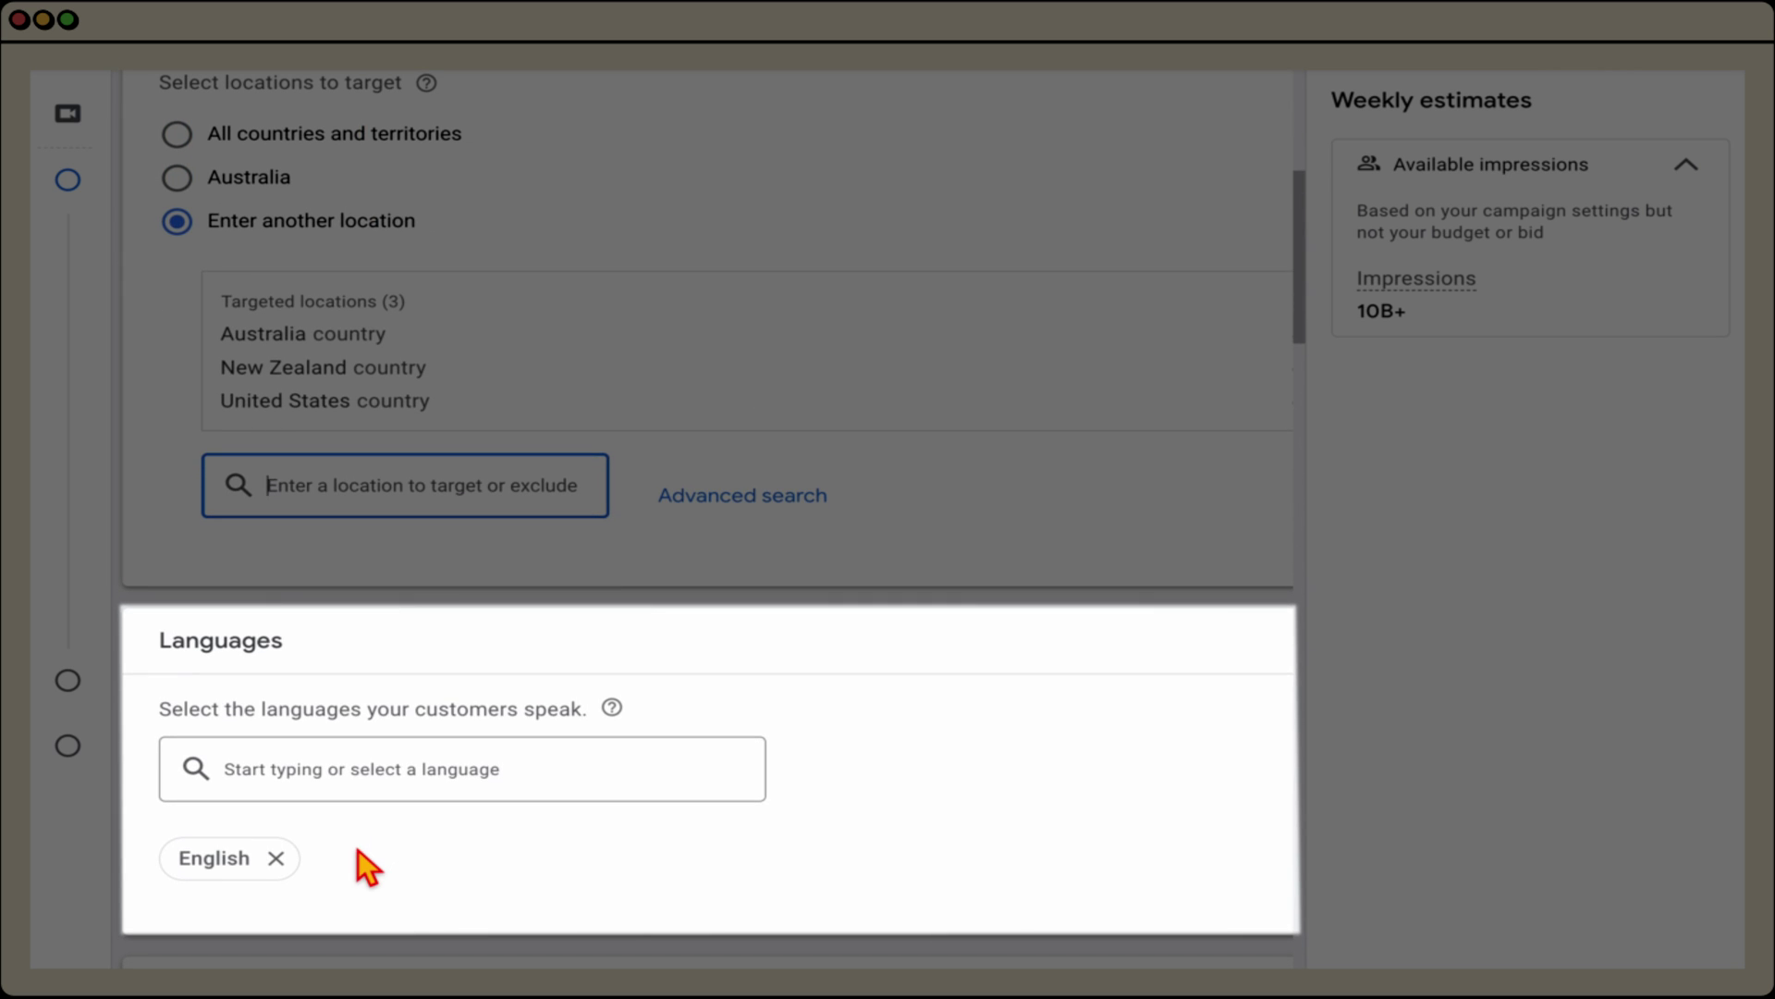
scroll(367, 864, "down", 1)
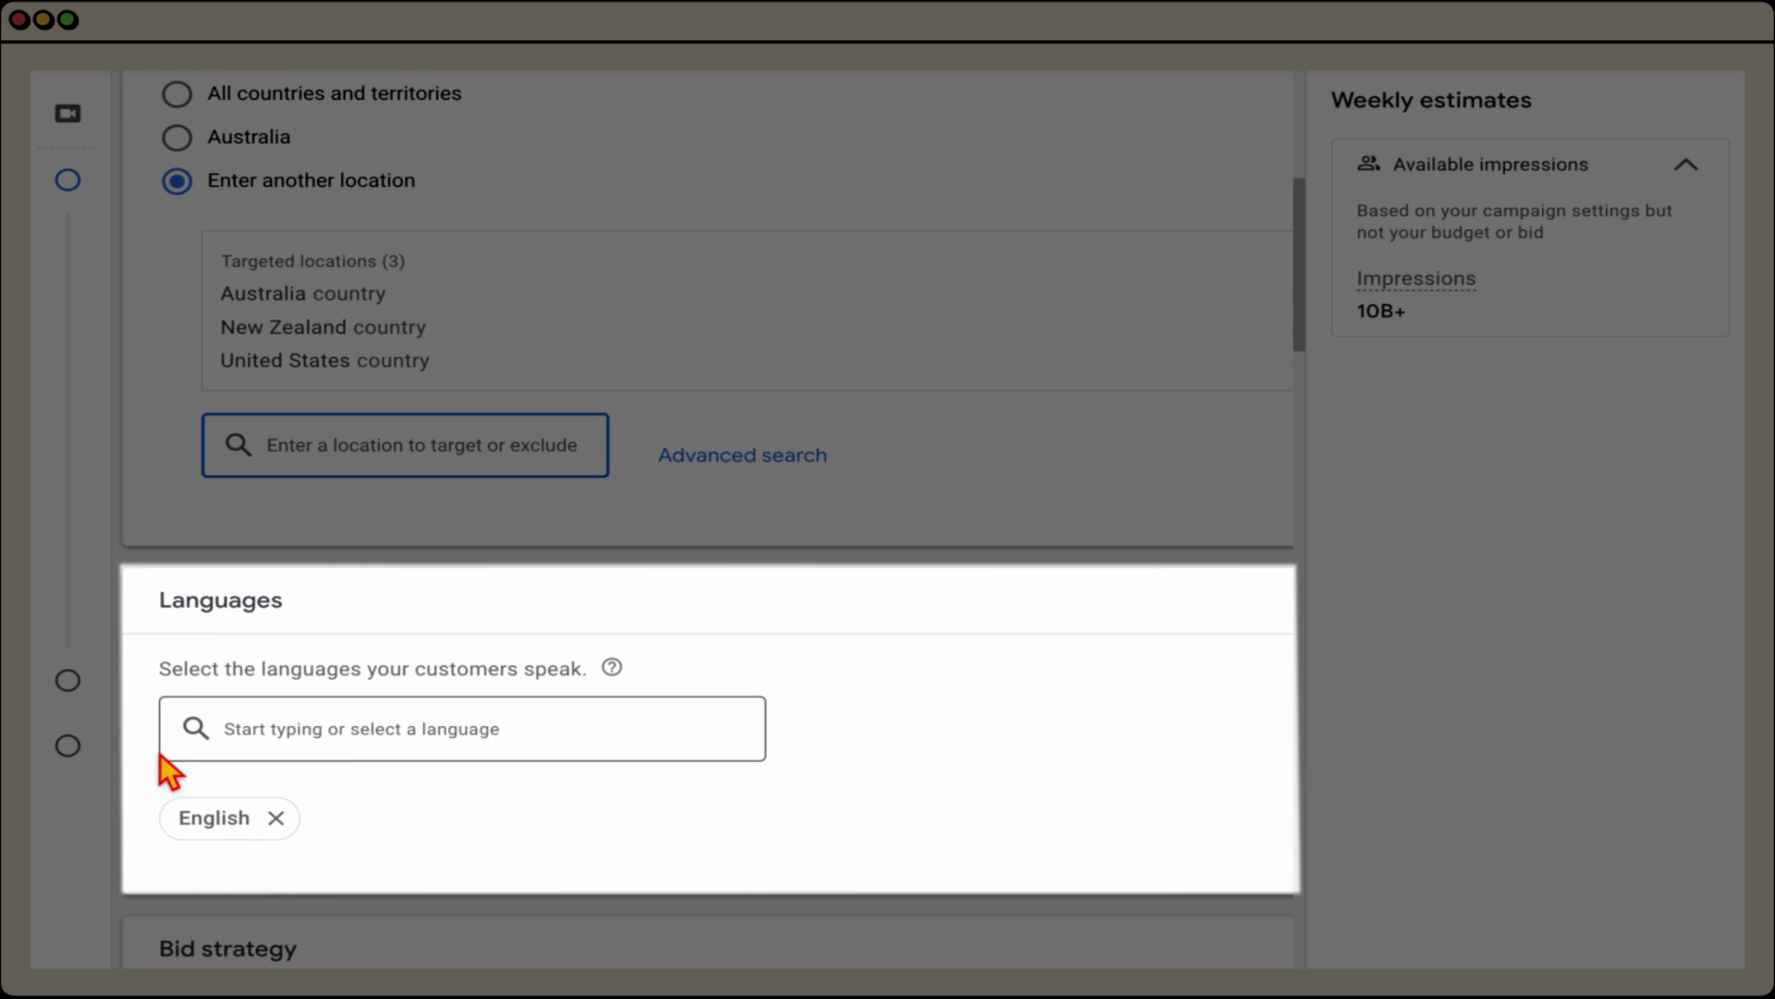
scroll(344, 874, "down", 4)
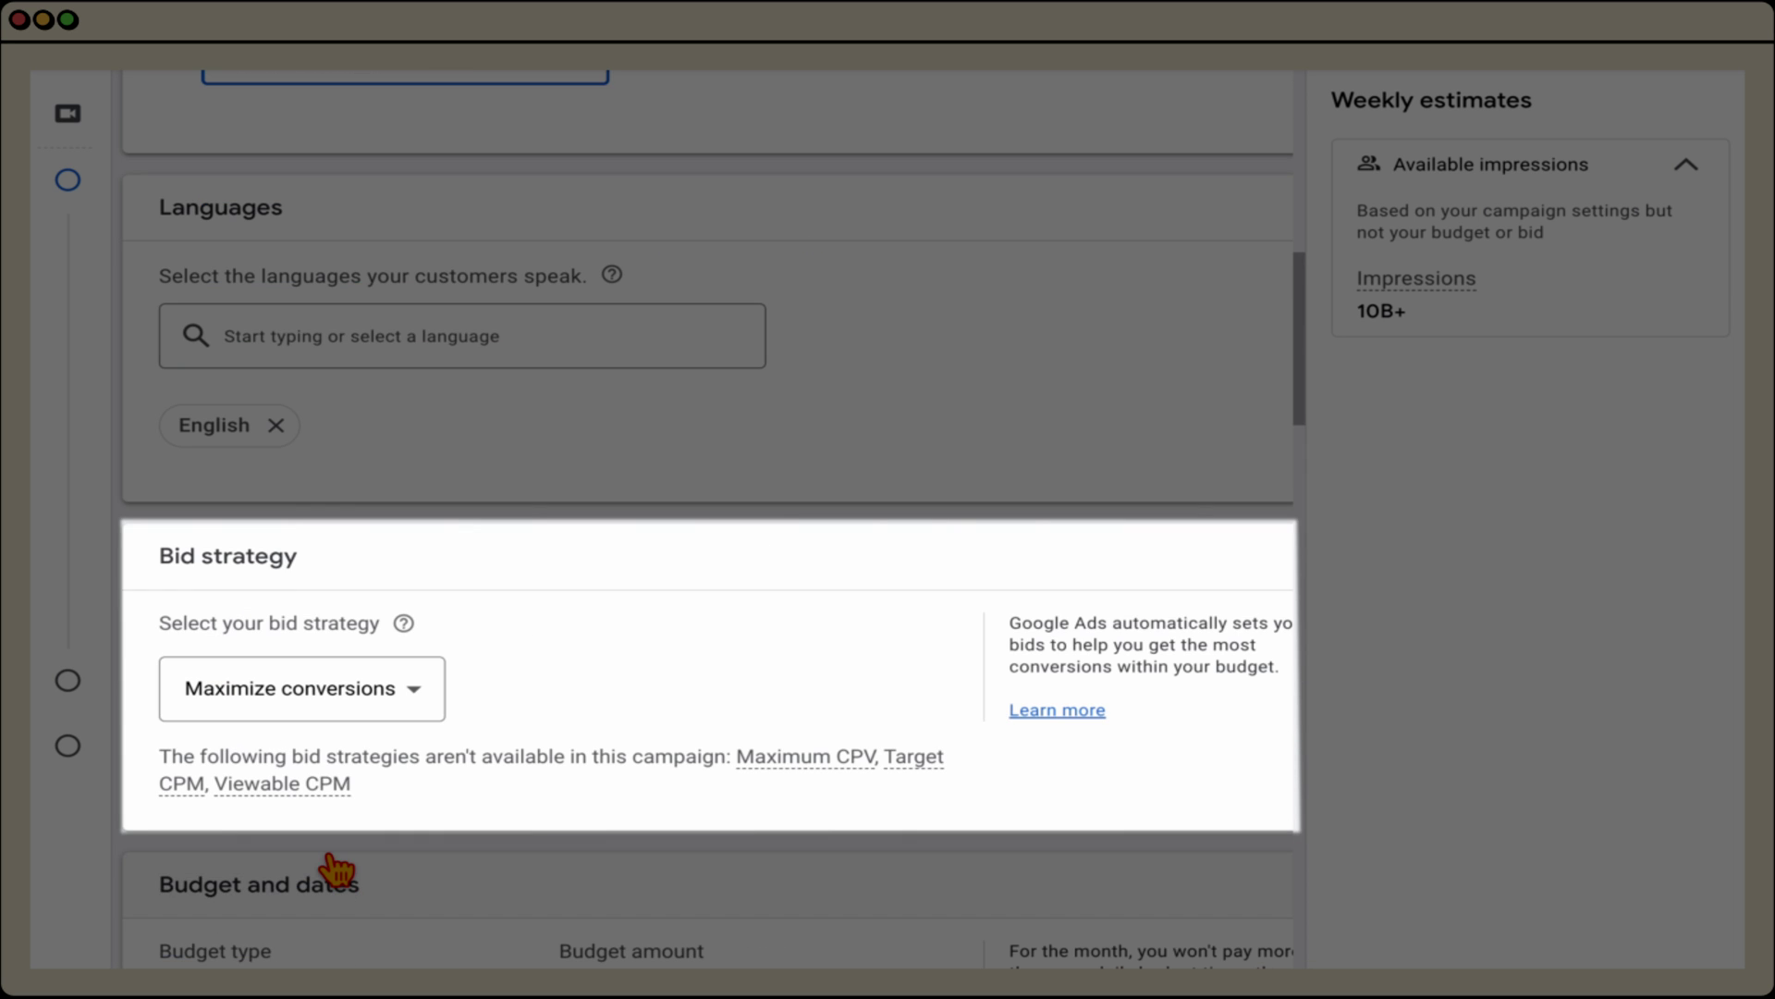
left_click(338, 710)
left_click(496, 706)
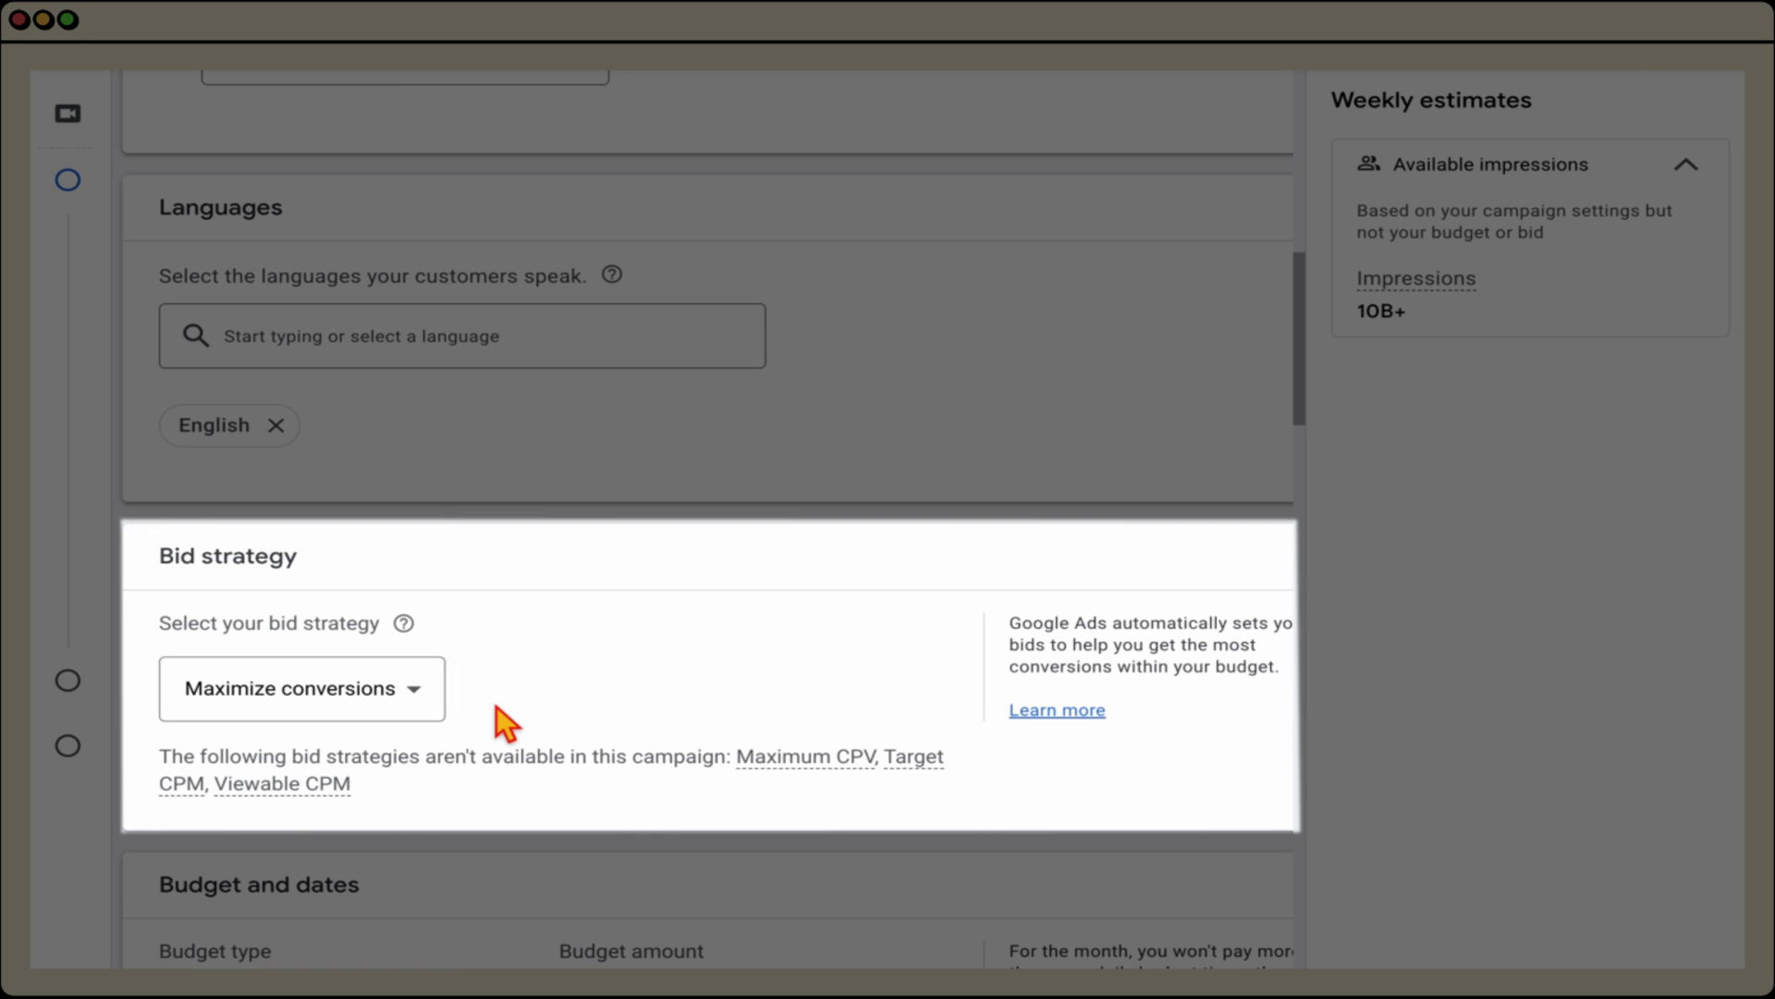
left_click(446, 719)
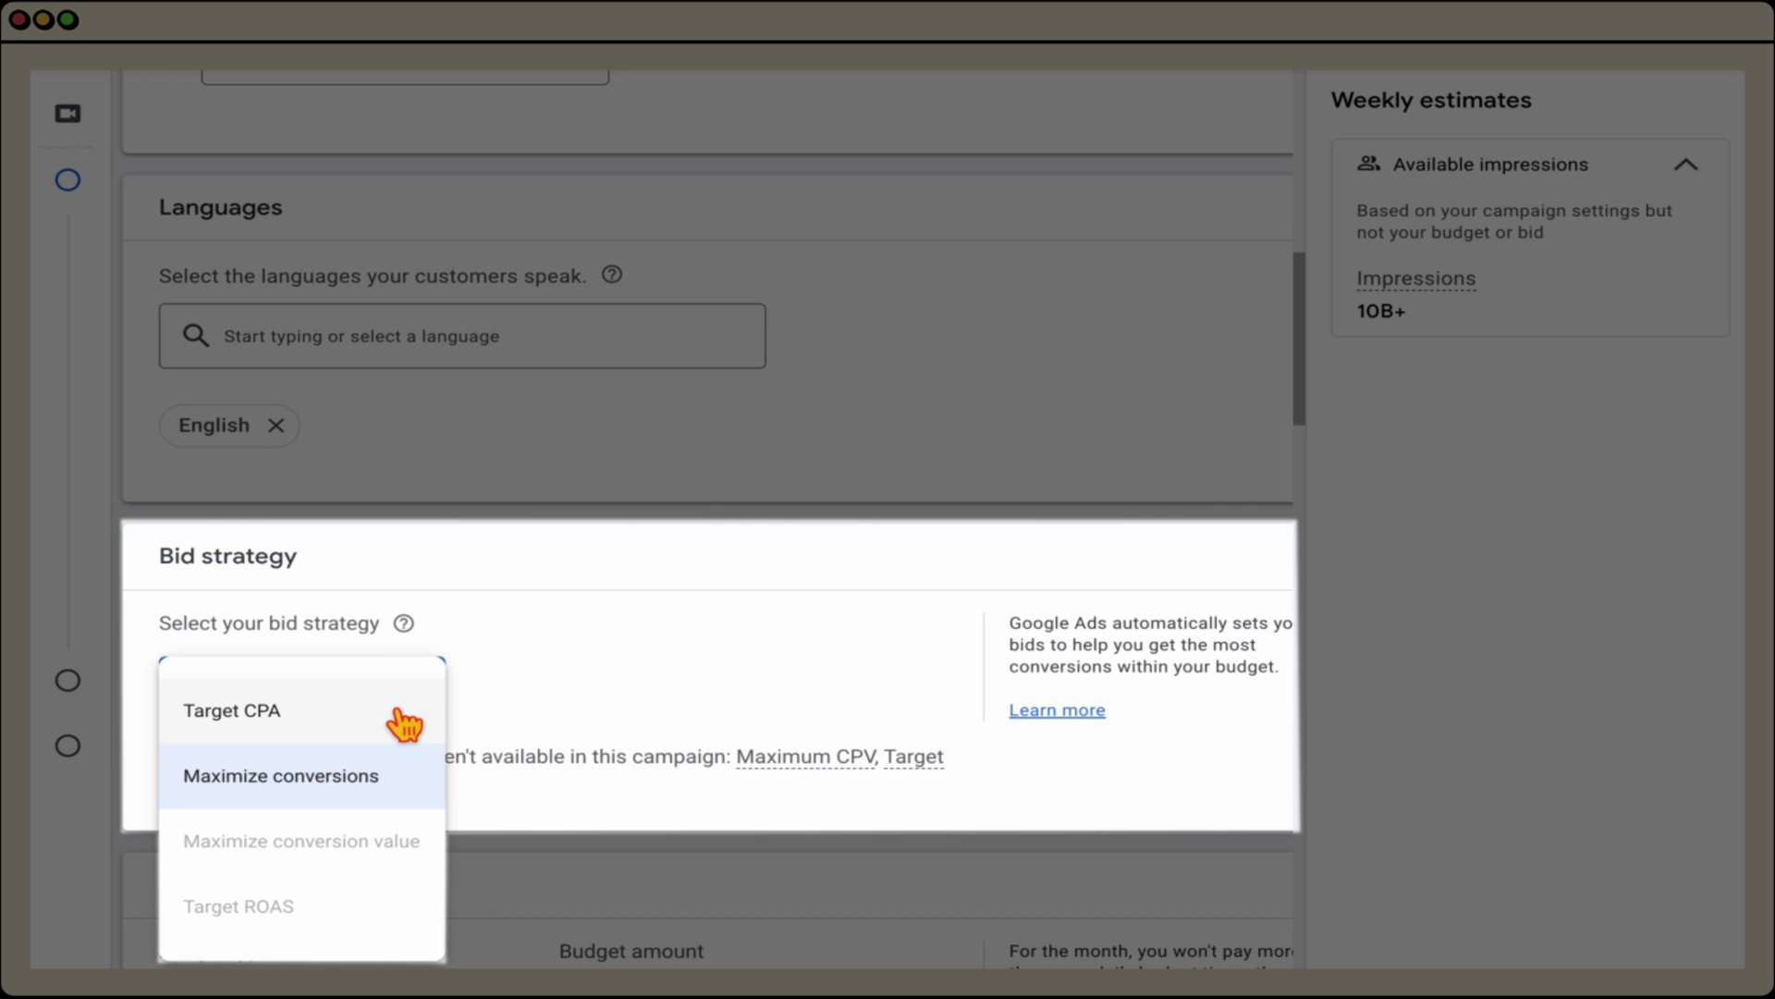
left_click(504, 720)
left_click(506, 788)
scroll(507, 788, "down", 3)
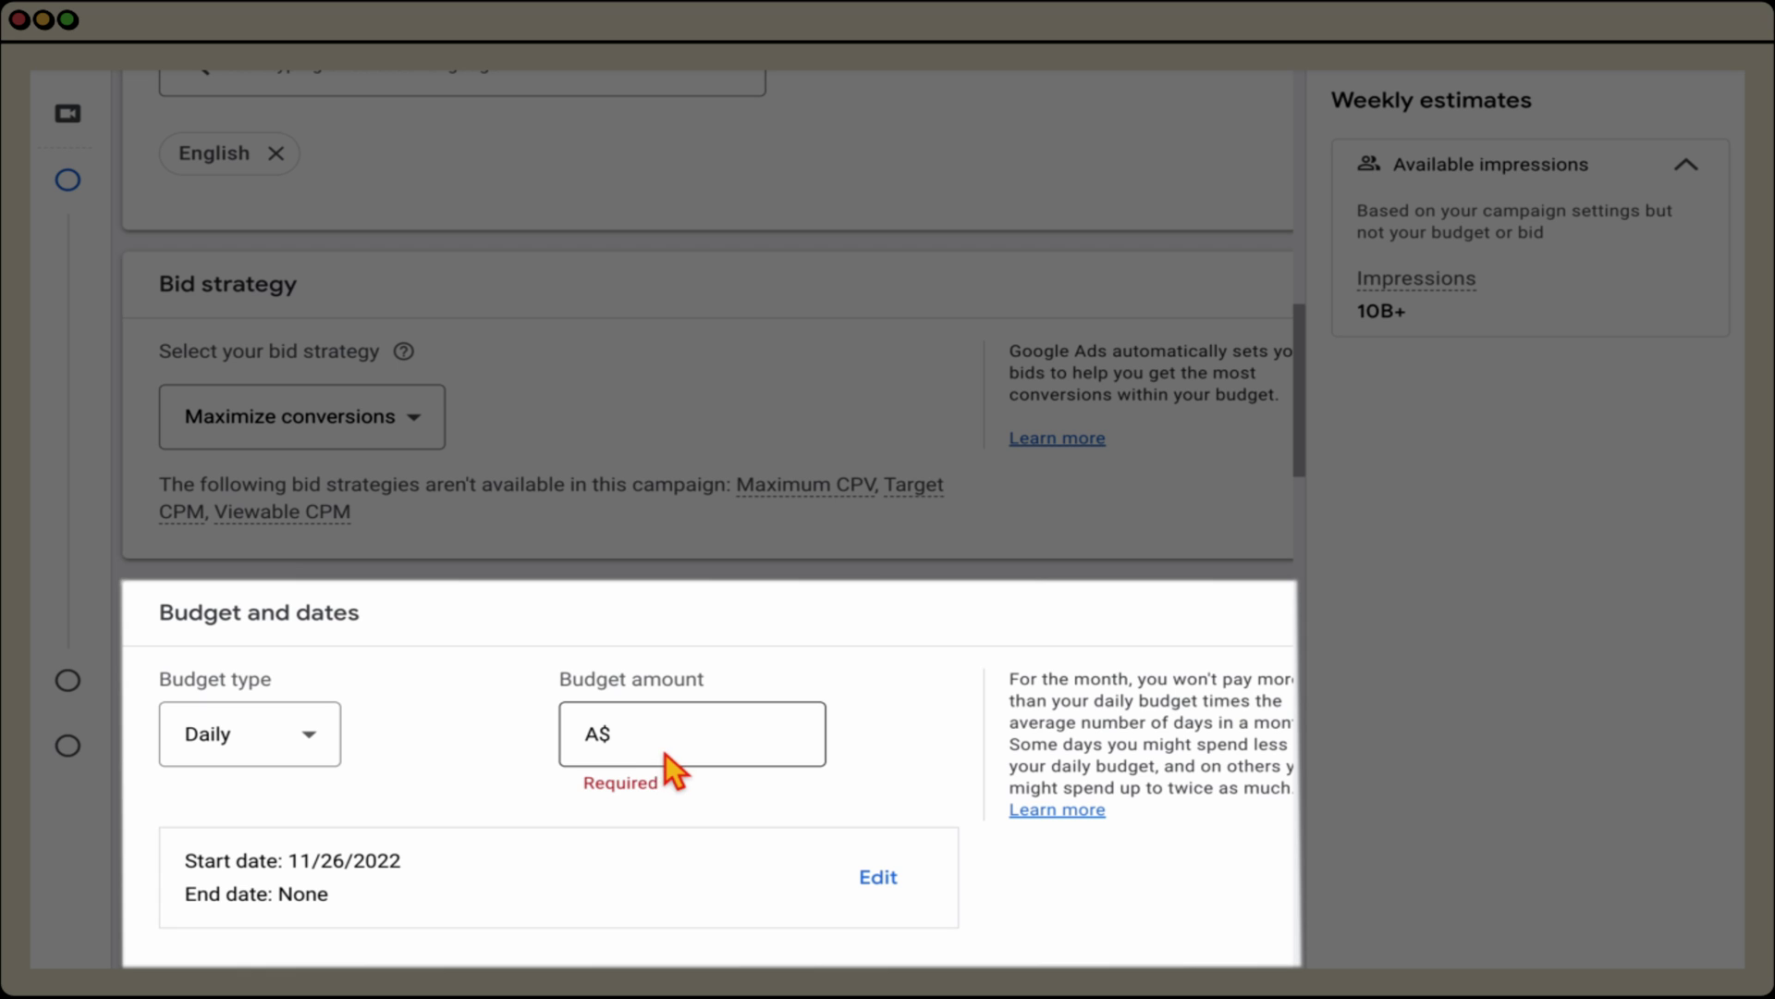
Keep the Daily budget type and enter a budget of 10.
scroll(403, 749, "down", 1)
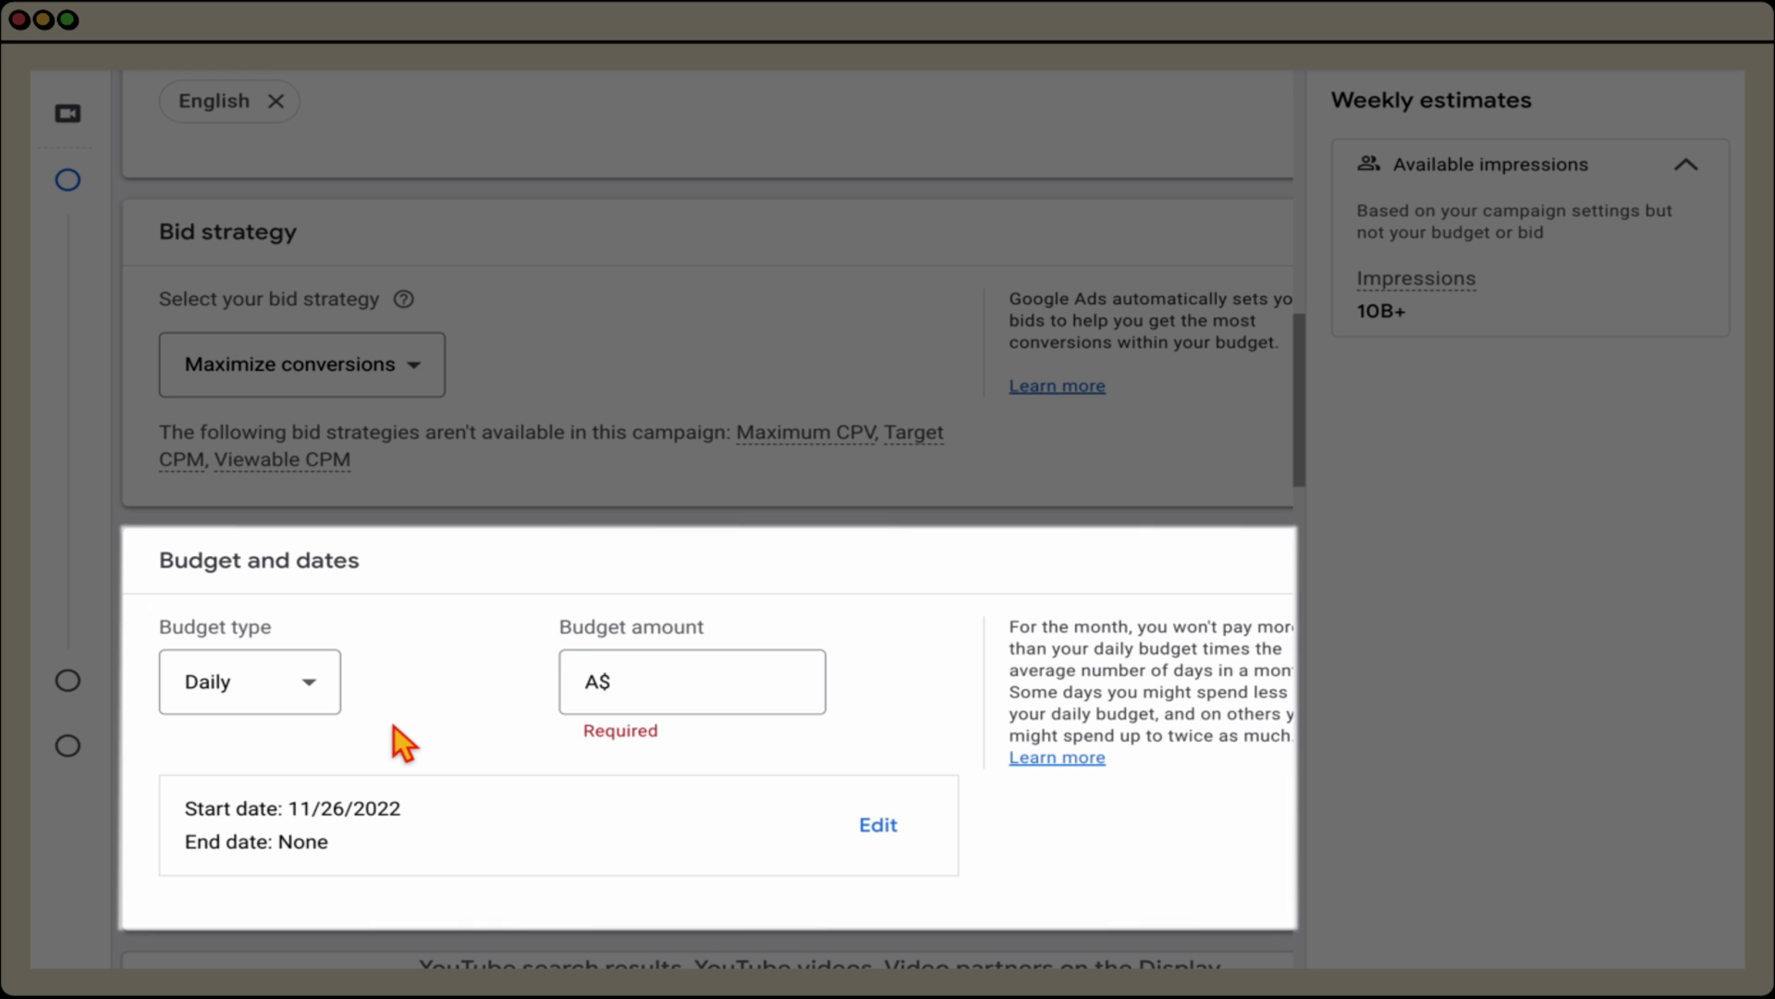
left_click(292, 700)
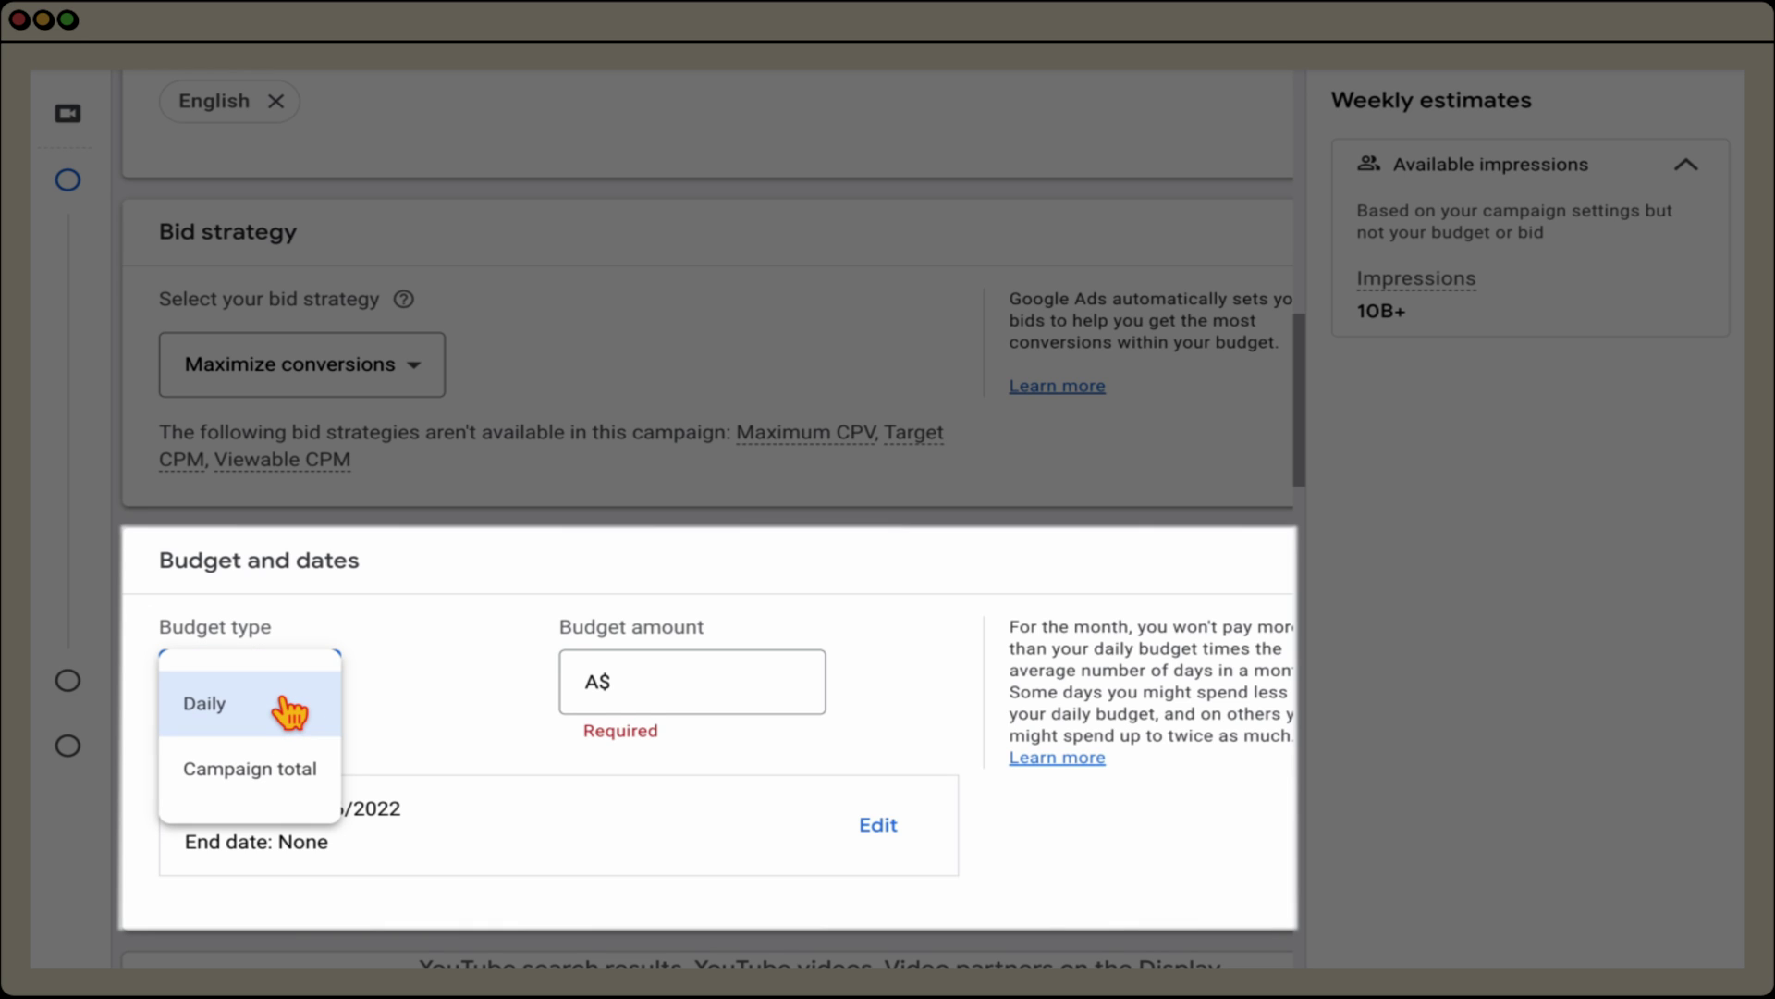
left_click(629, 698)
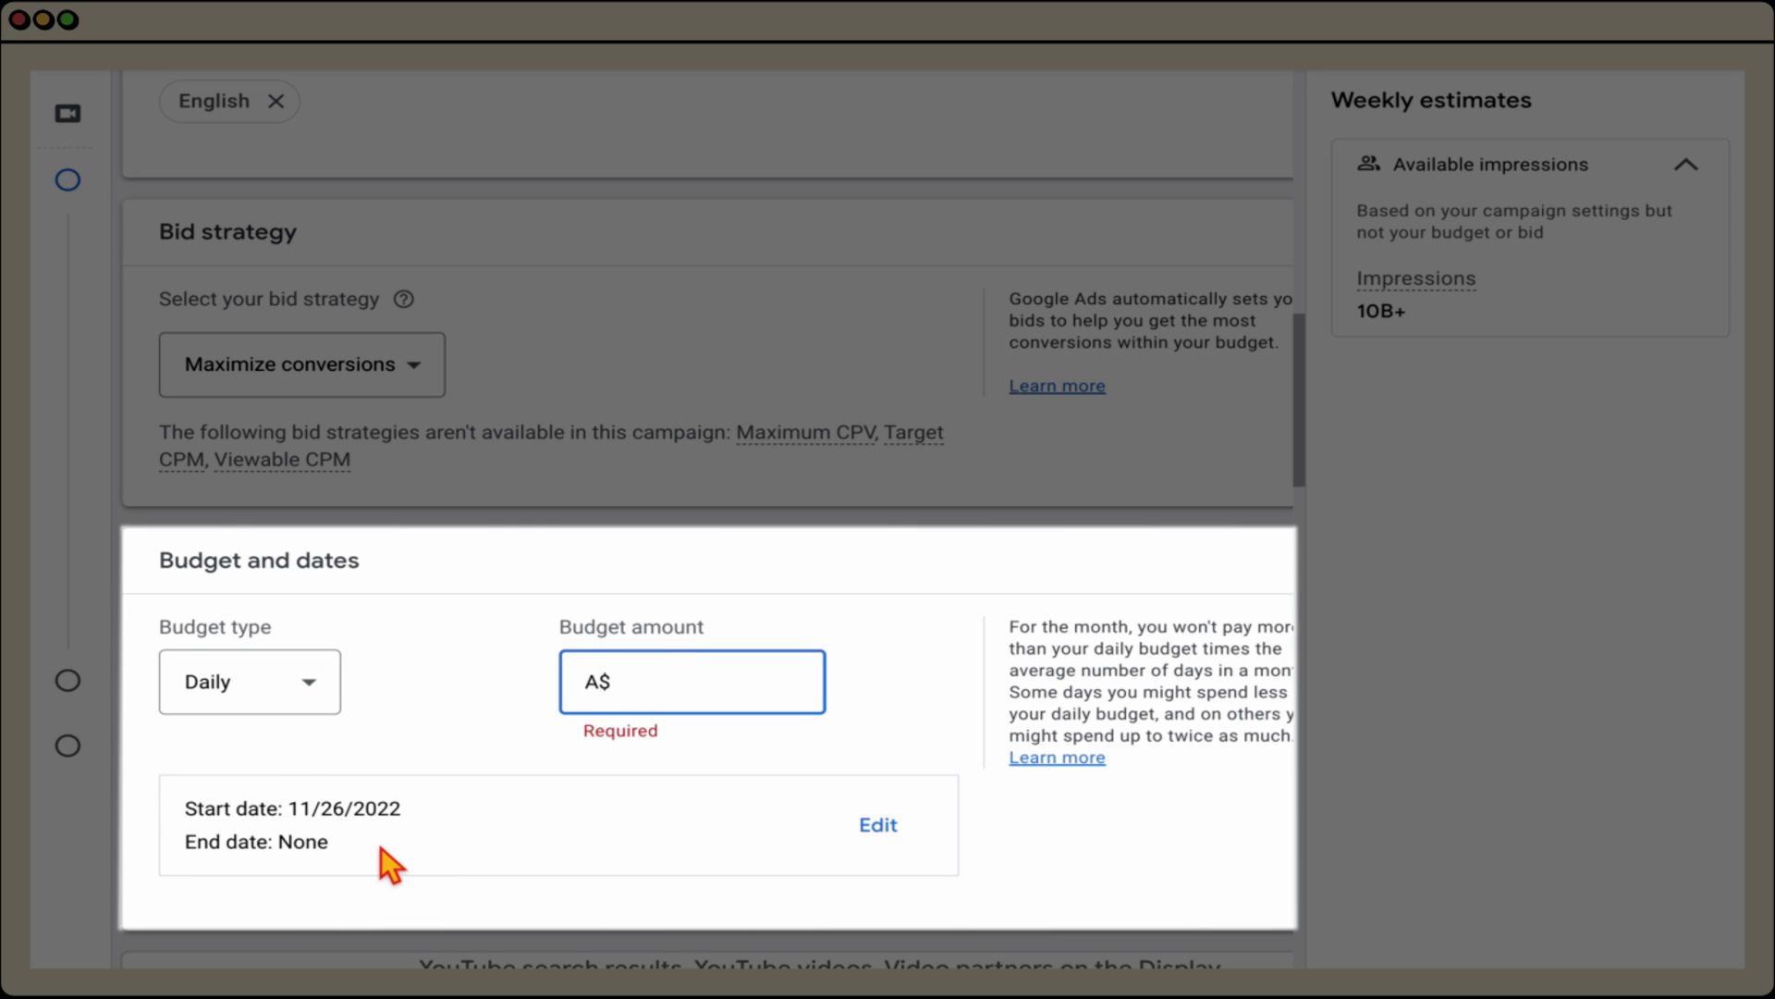
type("10")
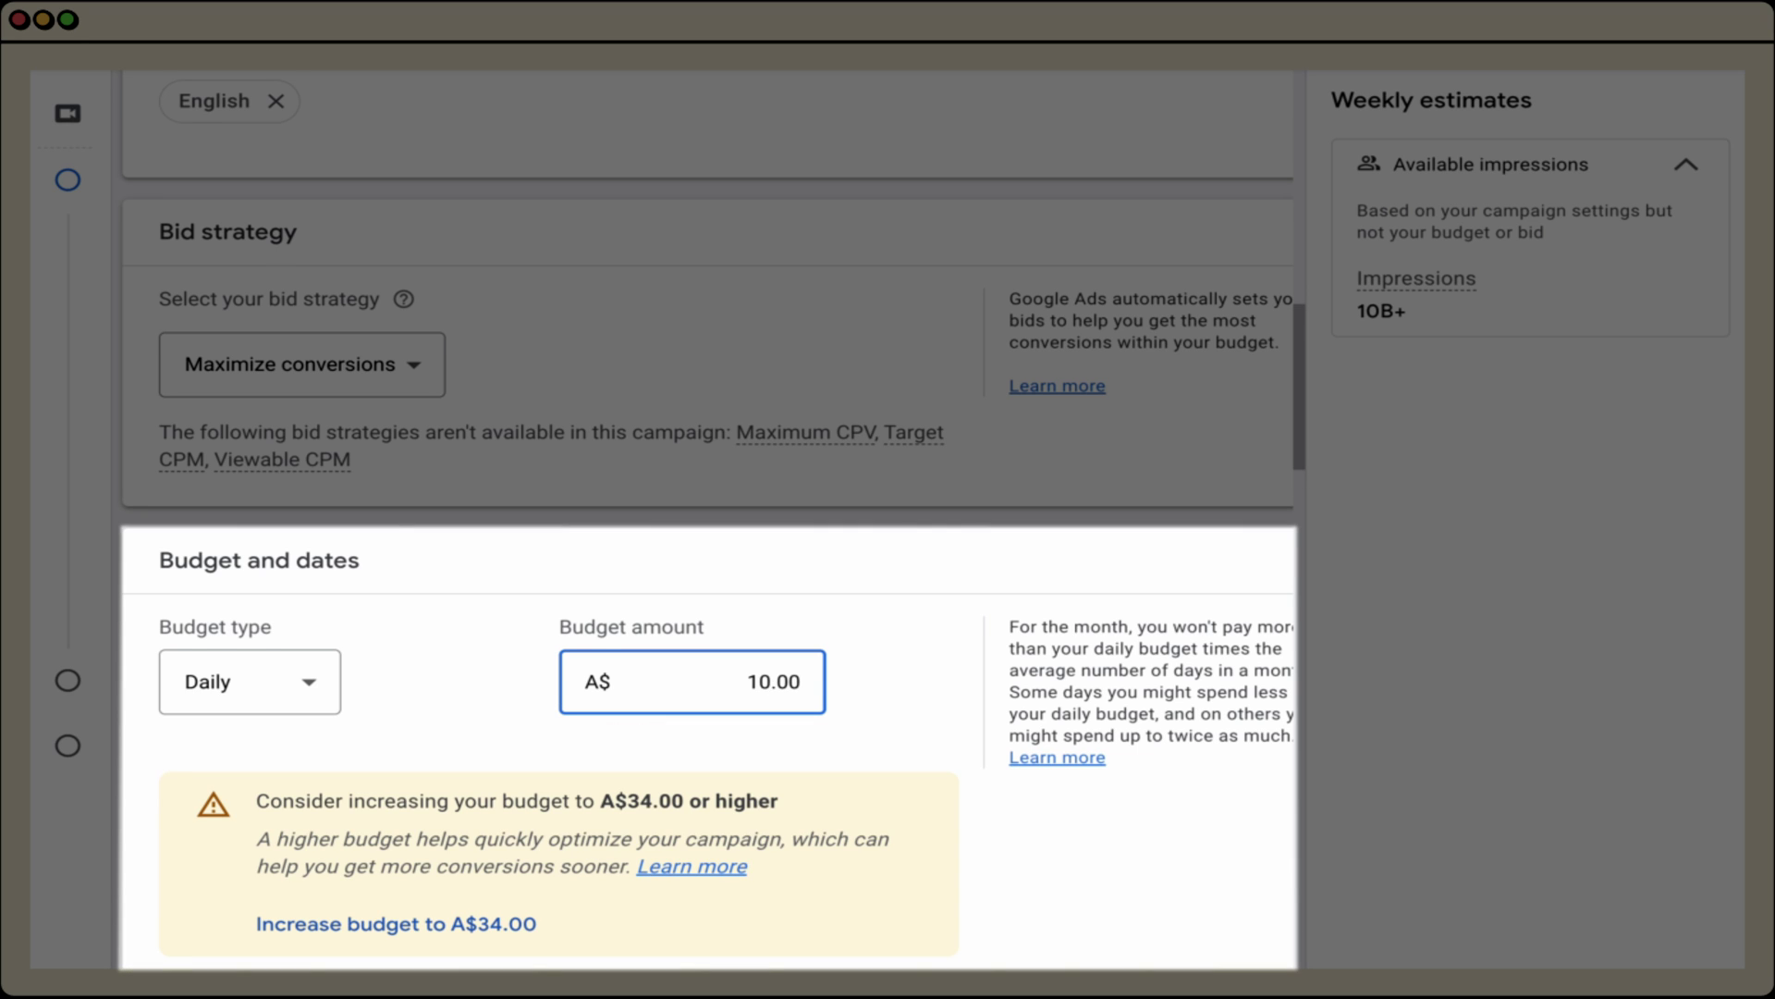
Set the campaign end date to Jan 31, 2023.
scroll(474, 806, "down", 1)
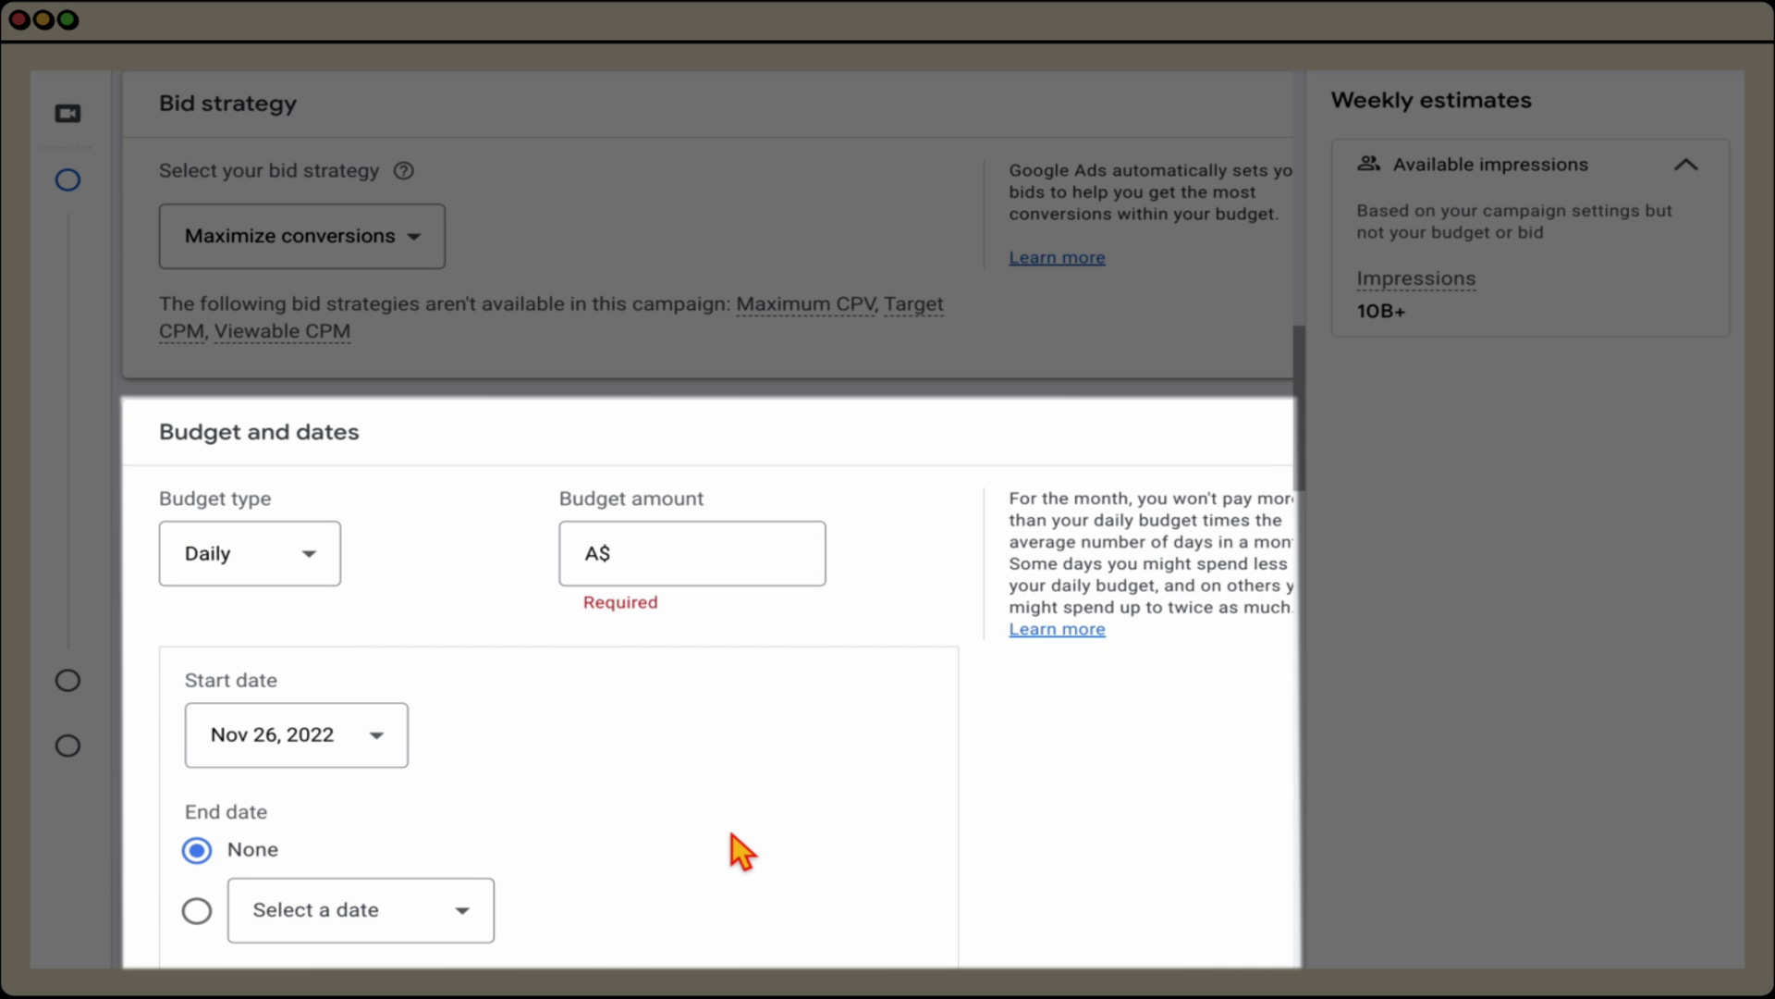
scroll(693, 836, "down", 3)
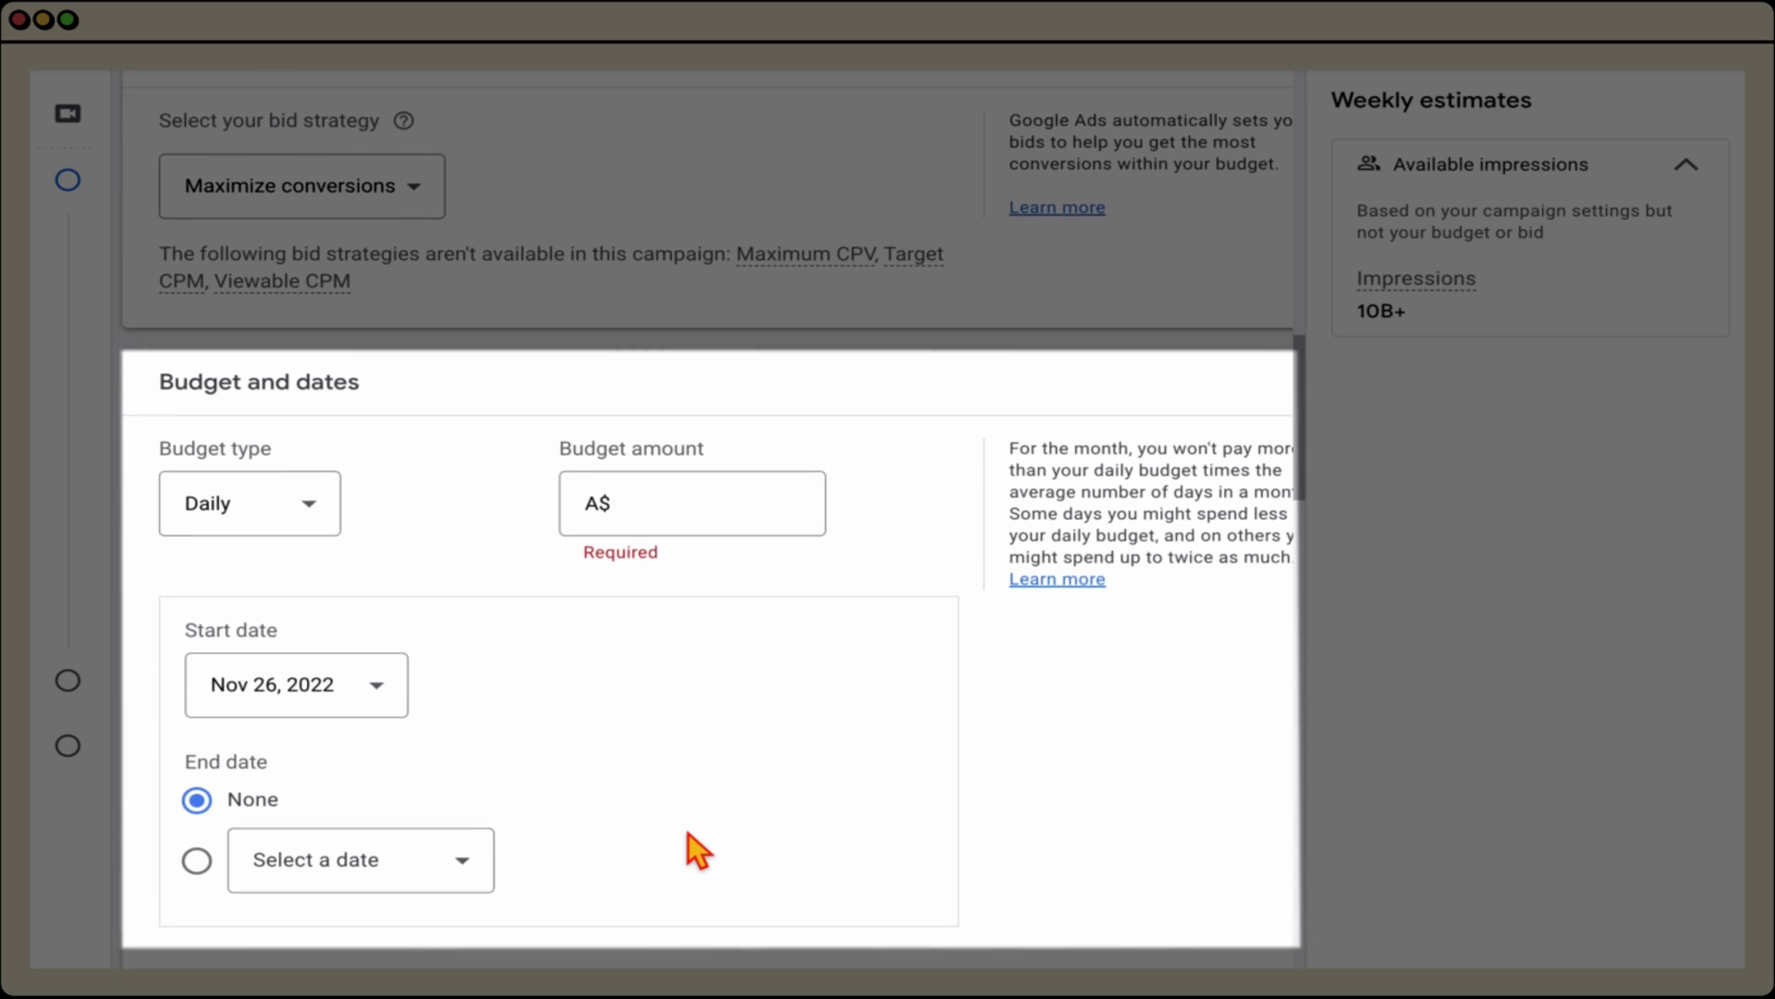
left_click(475, 809)
scroll(475, 809, "down", 5)
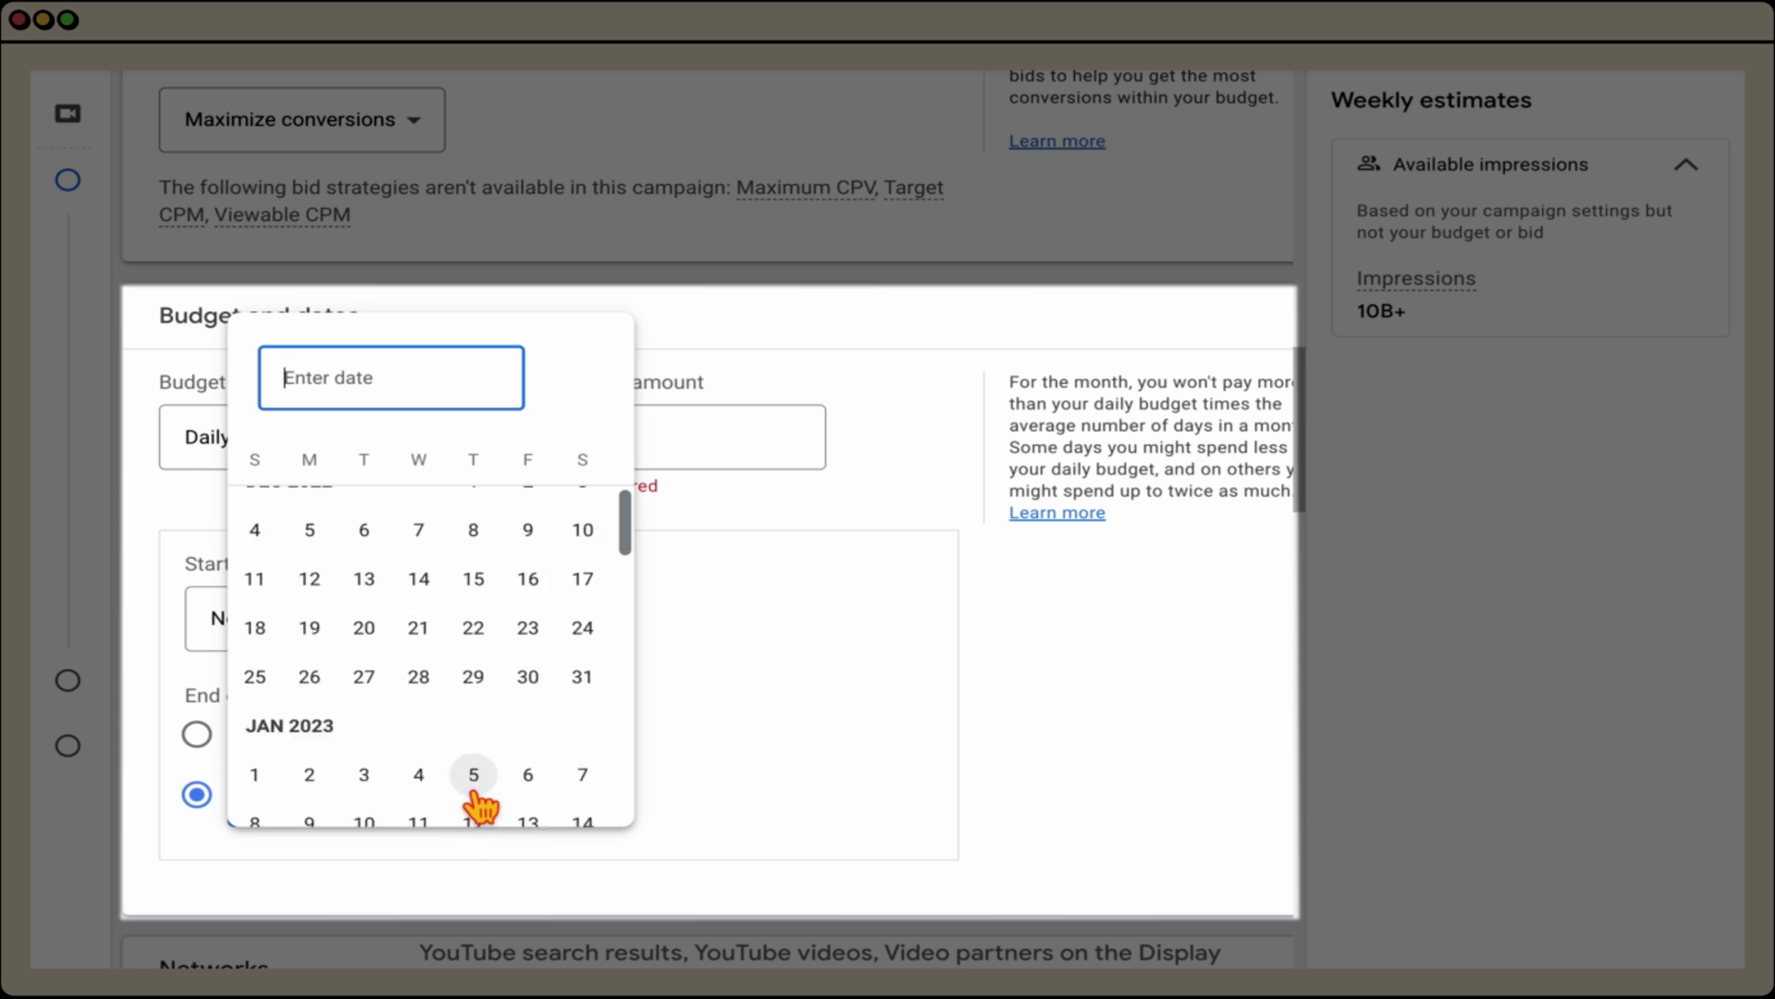
left_click(363, 749)
Switch to a Campaign total budget of A$2,500.00.
left_click(310, 462)
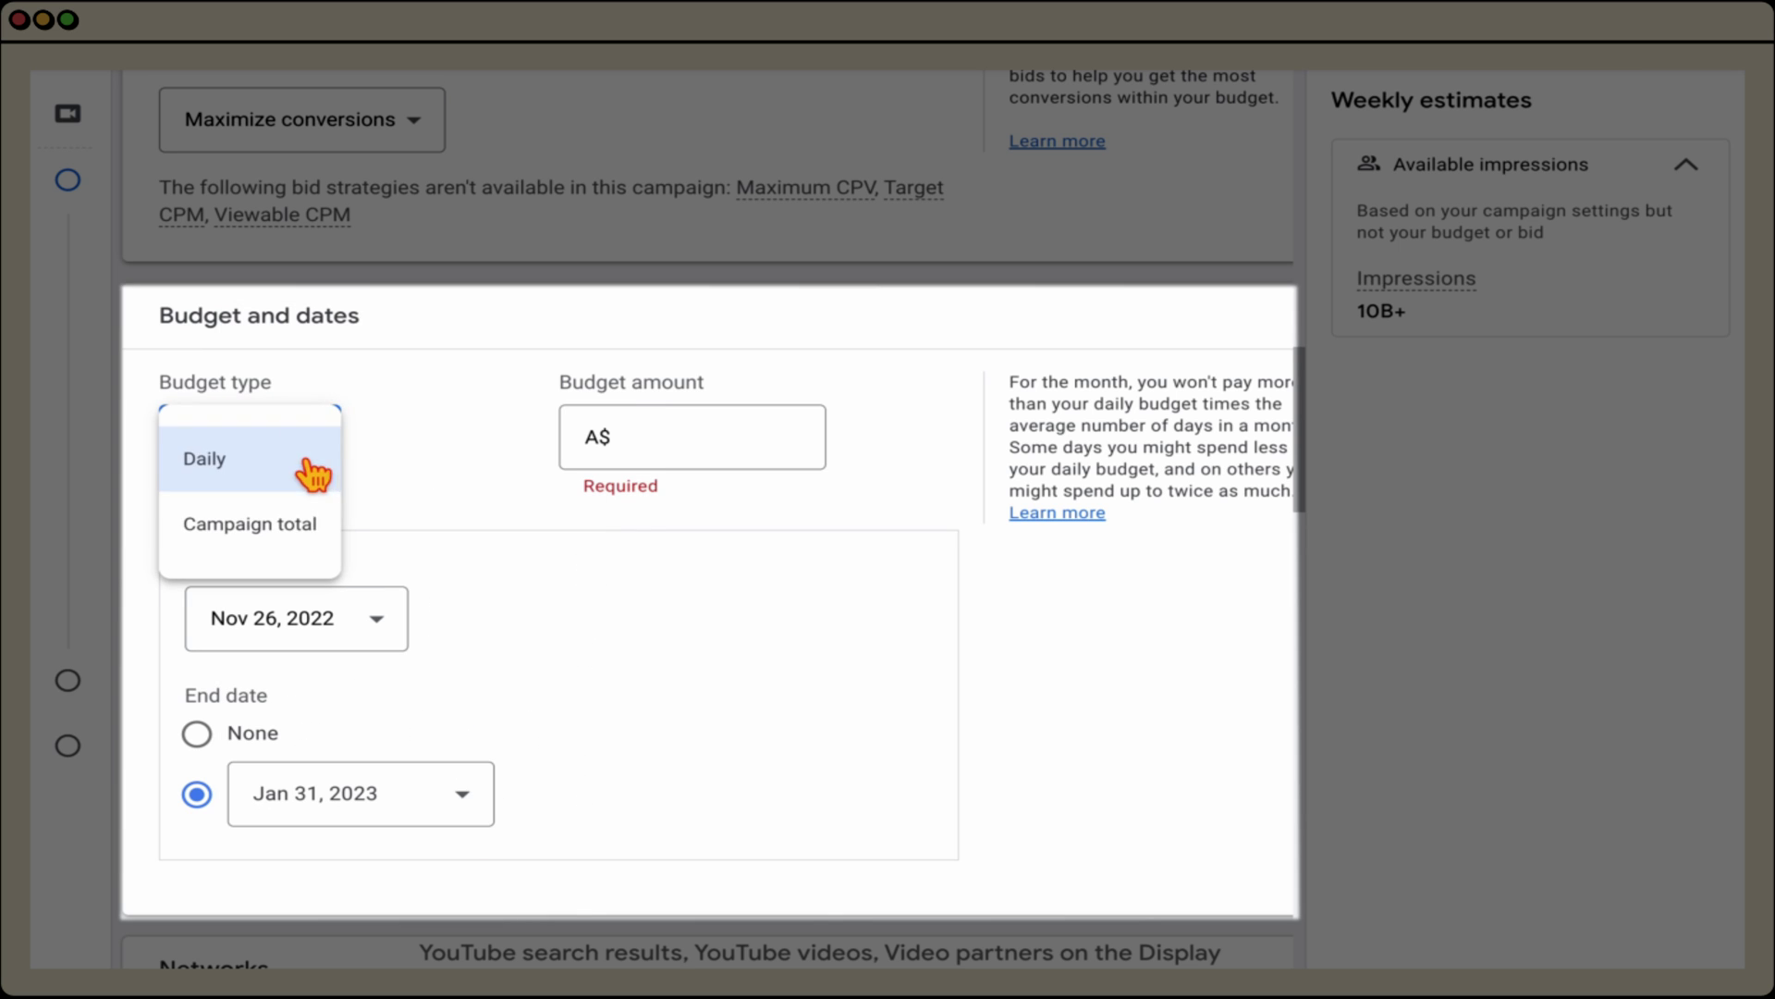
left_click(303, 531)
left_click(635, 446)
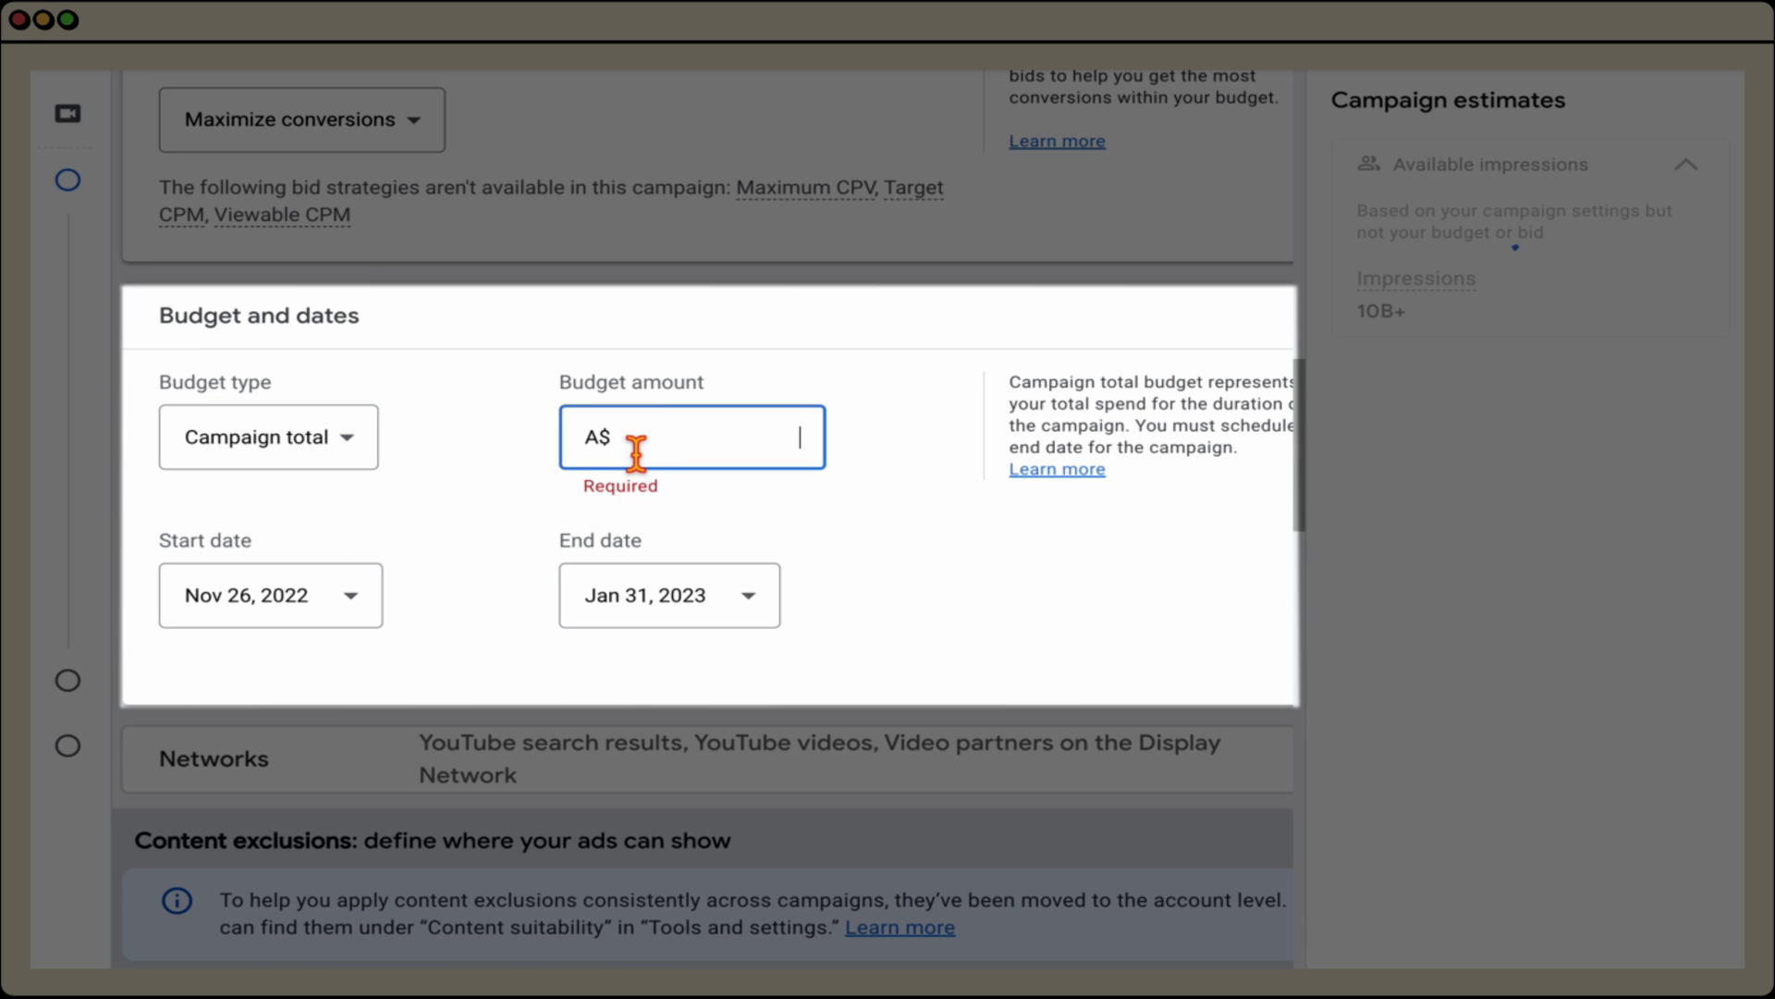
type("2000")
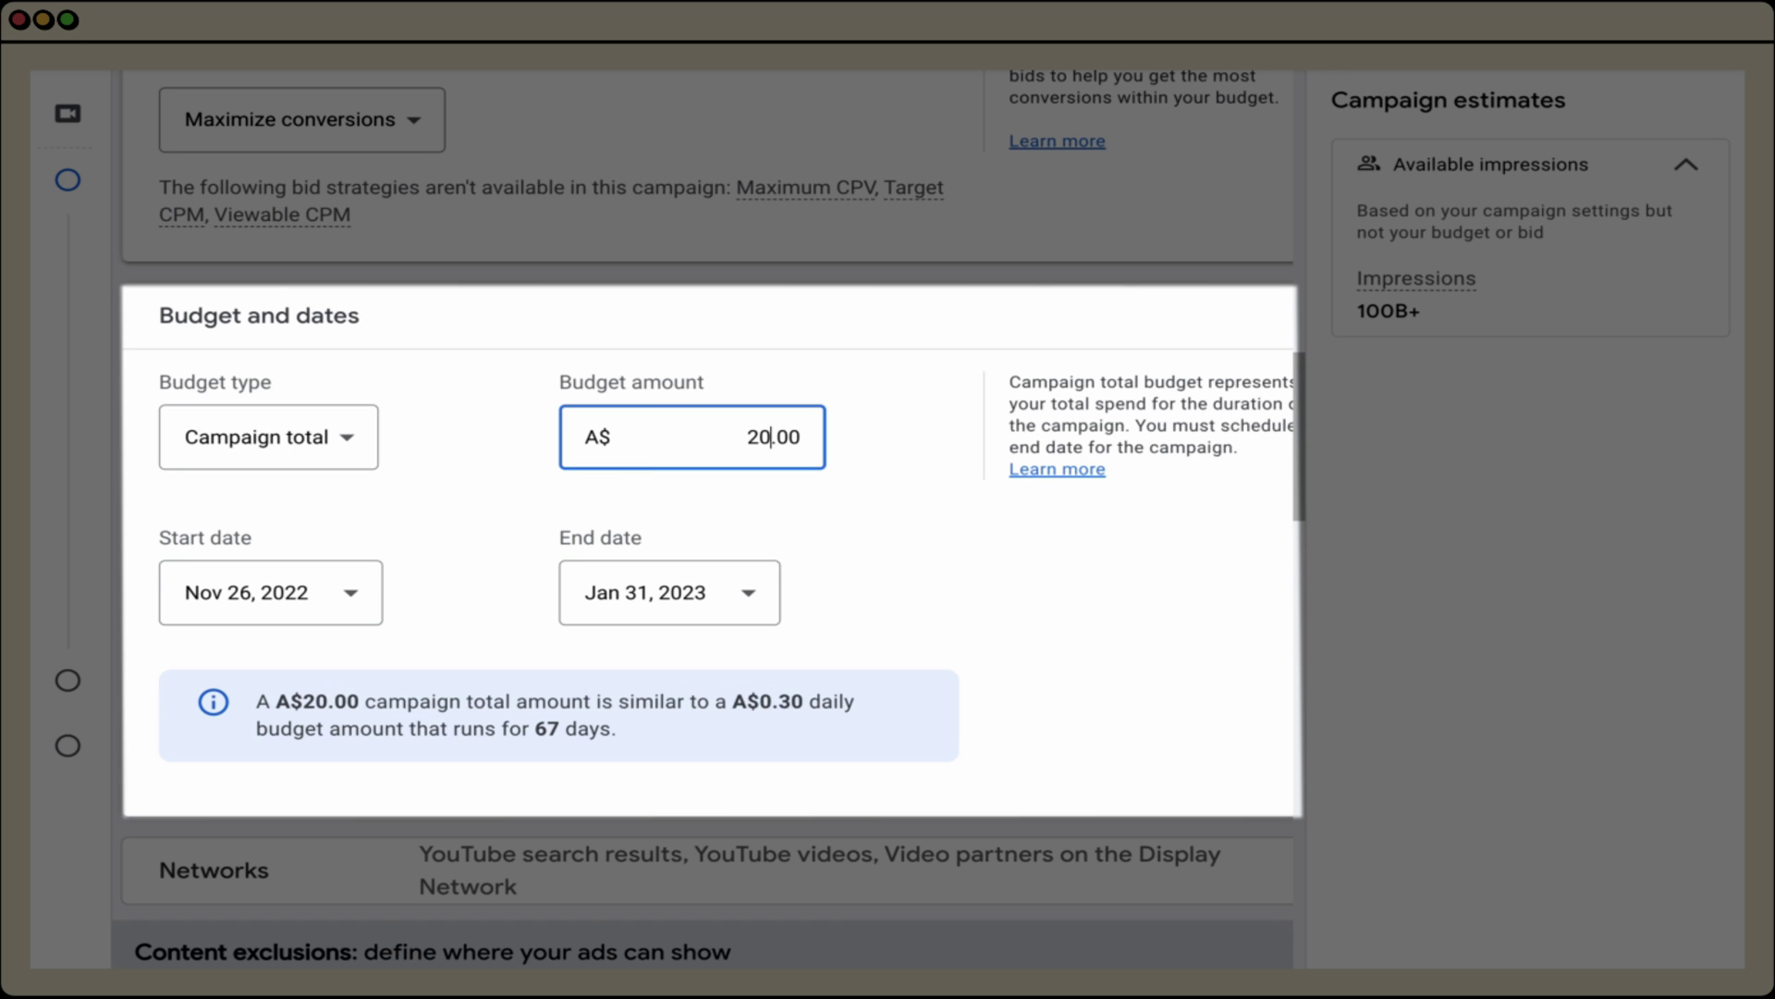
key("BackSpace")
key("BackSpace")
key("BackSpace")
type("500")
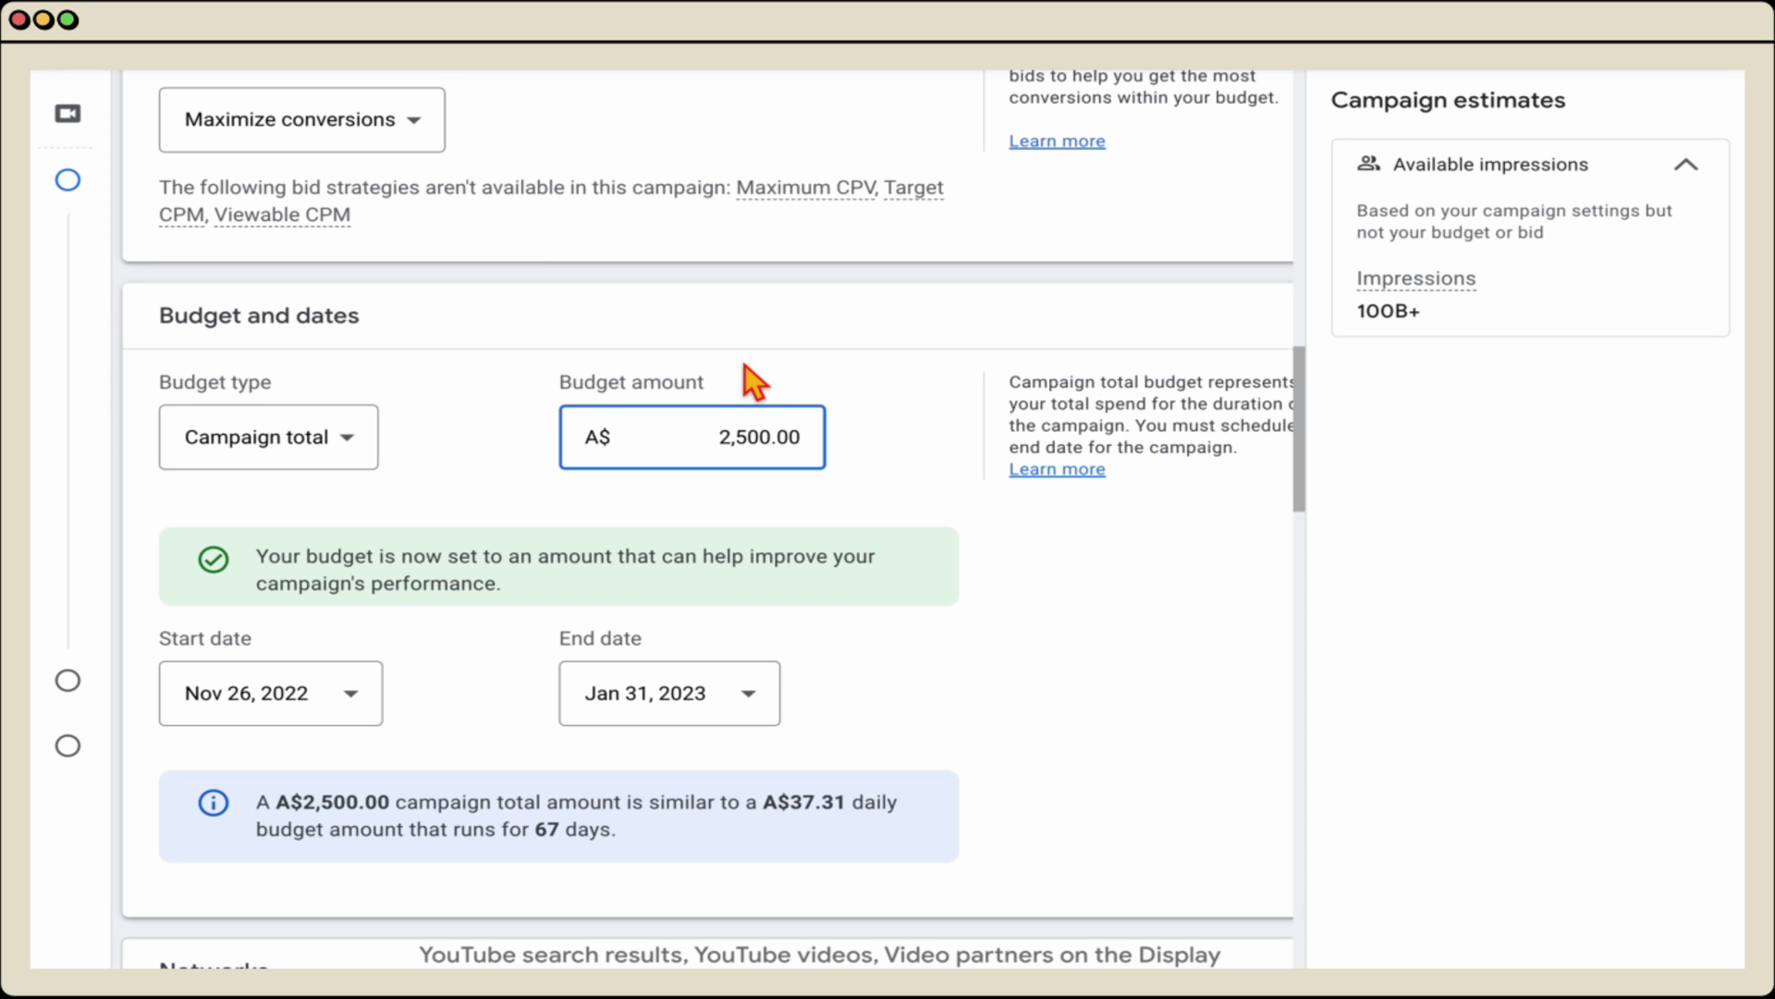
mouse_move(384, 473)
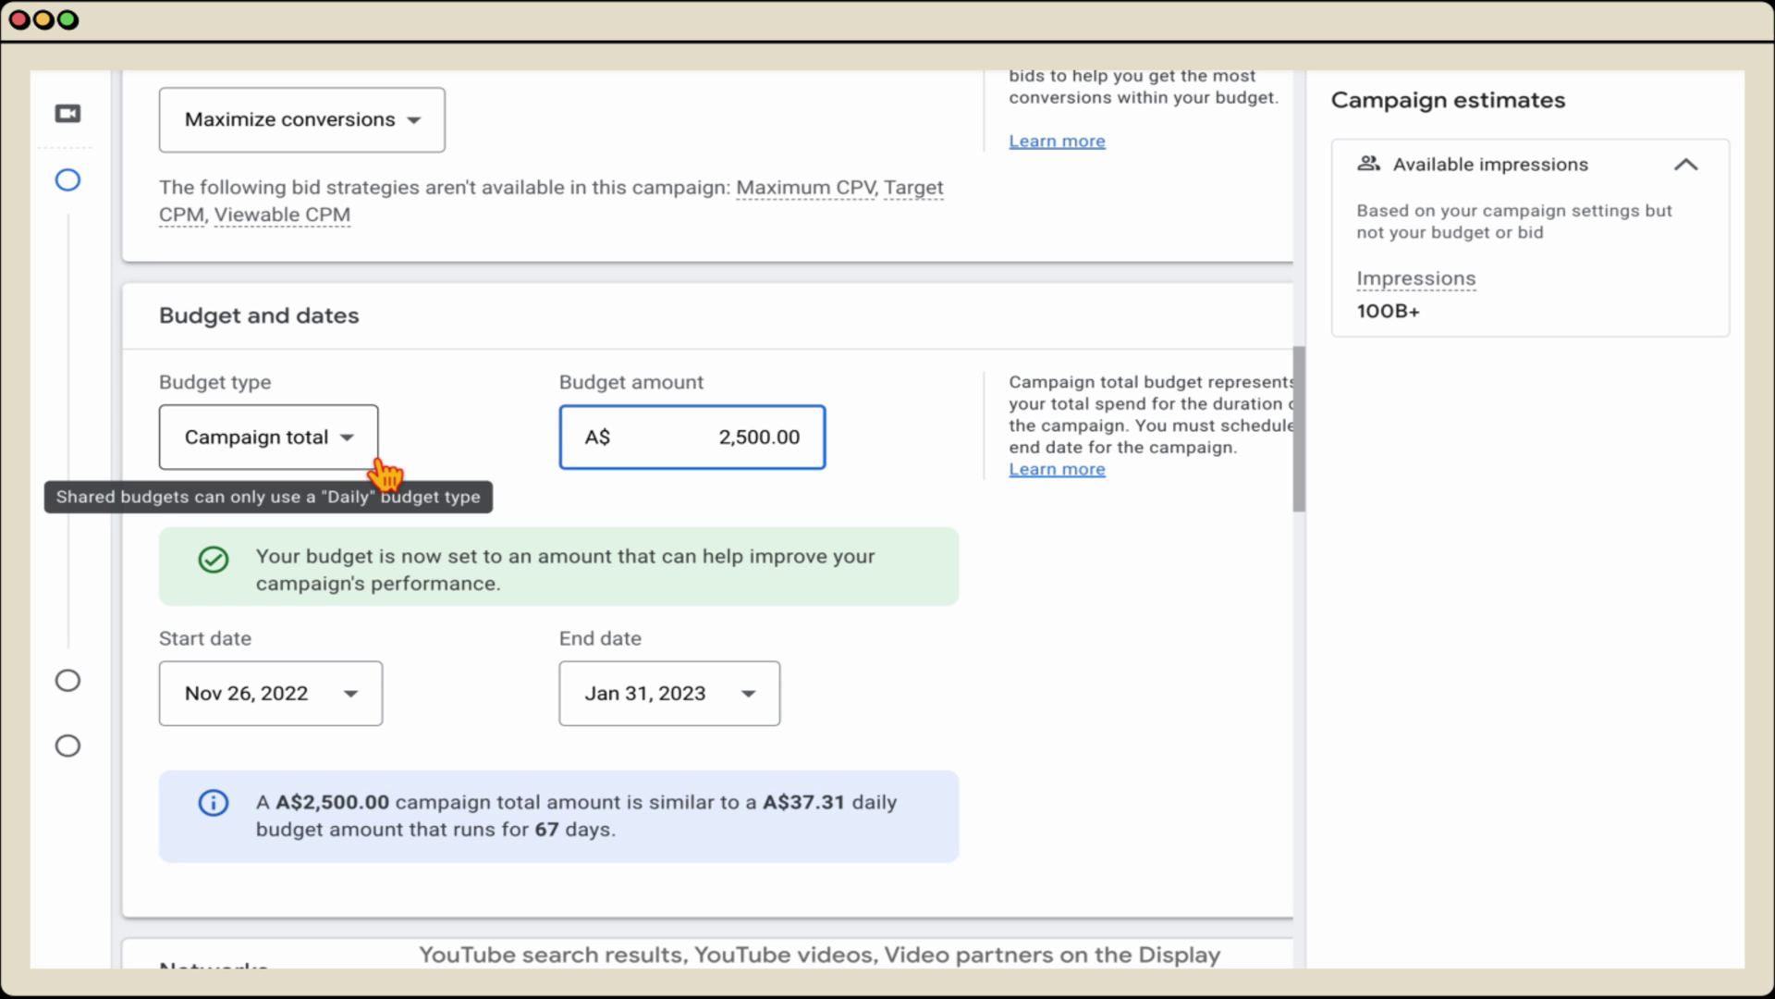
scroll(567, 523, "down", 1)
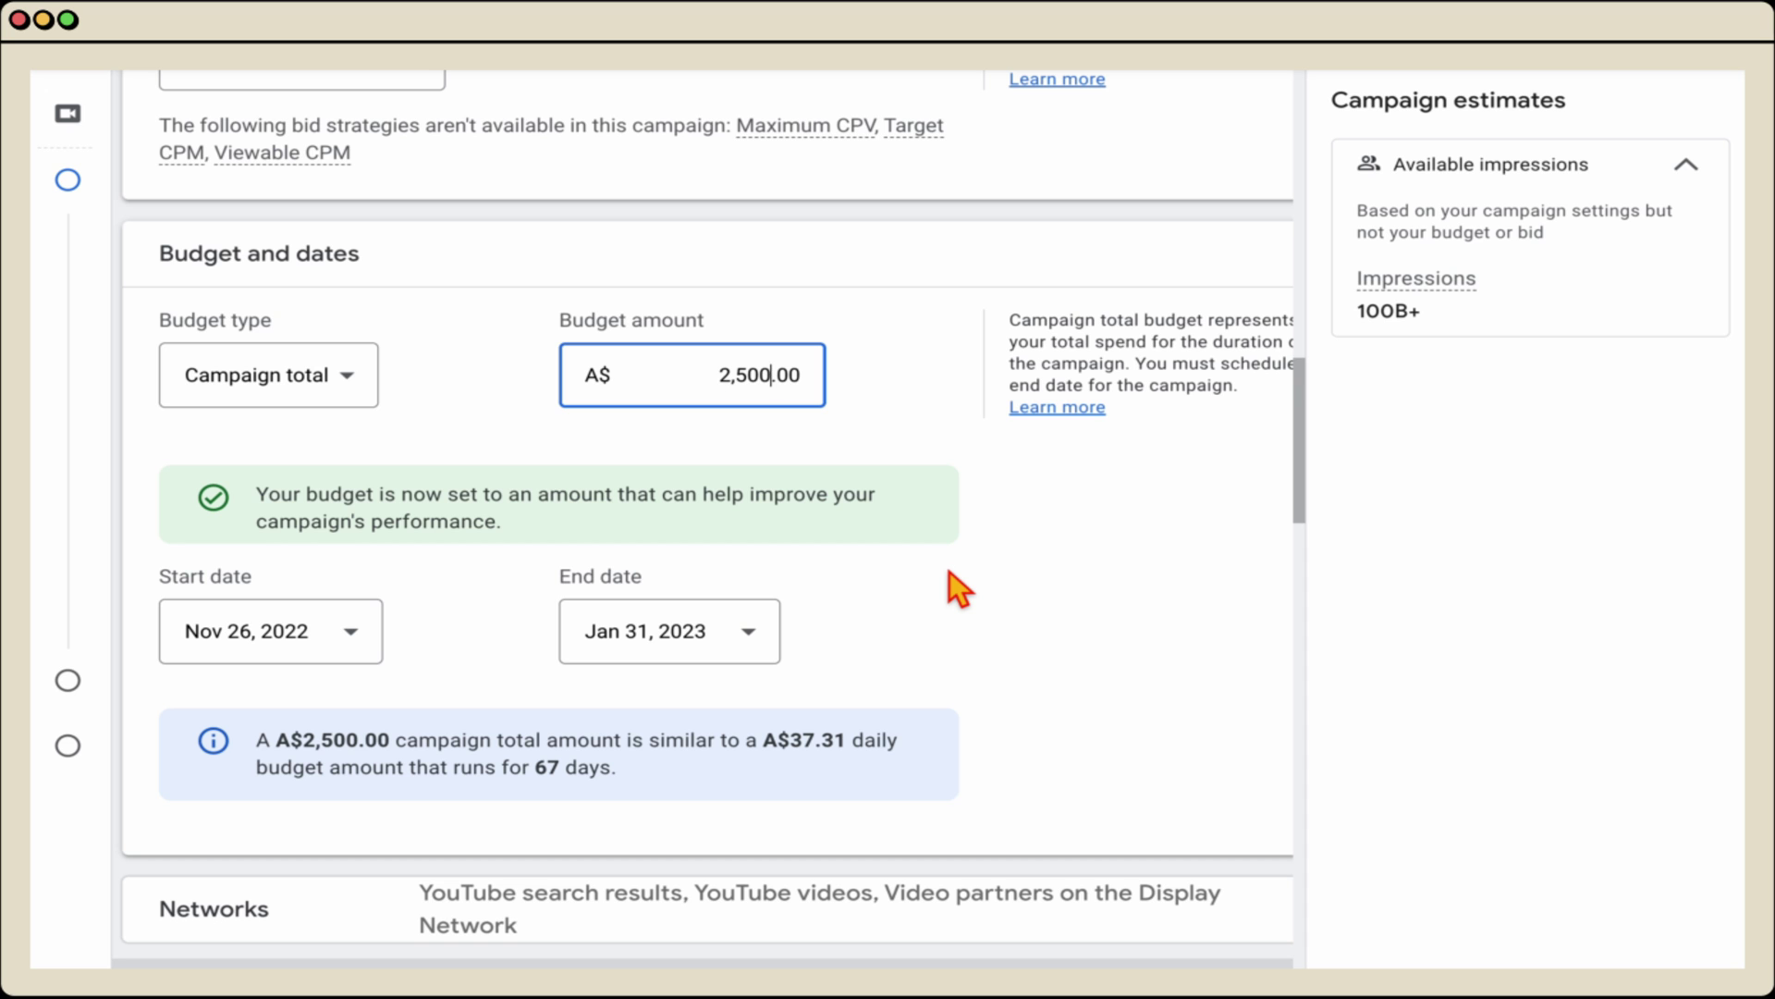
scroll(949, 569, "down", 4)
scroll(949, 569, "right", 2)
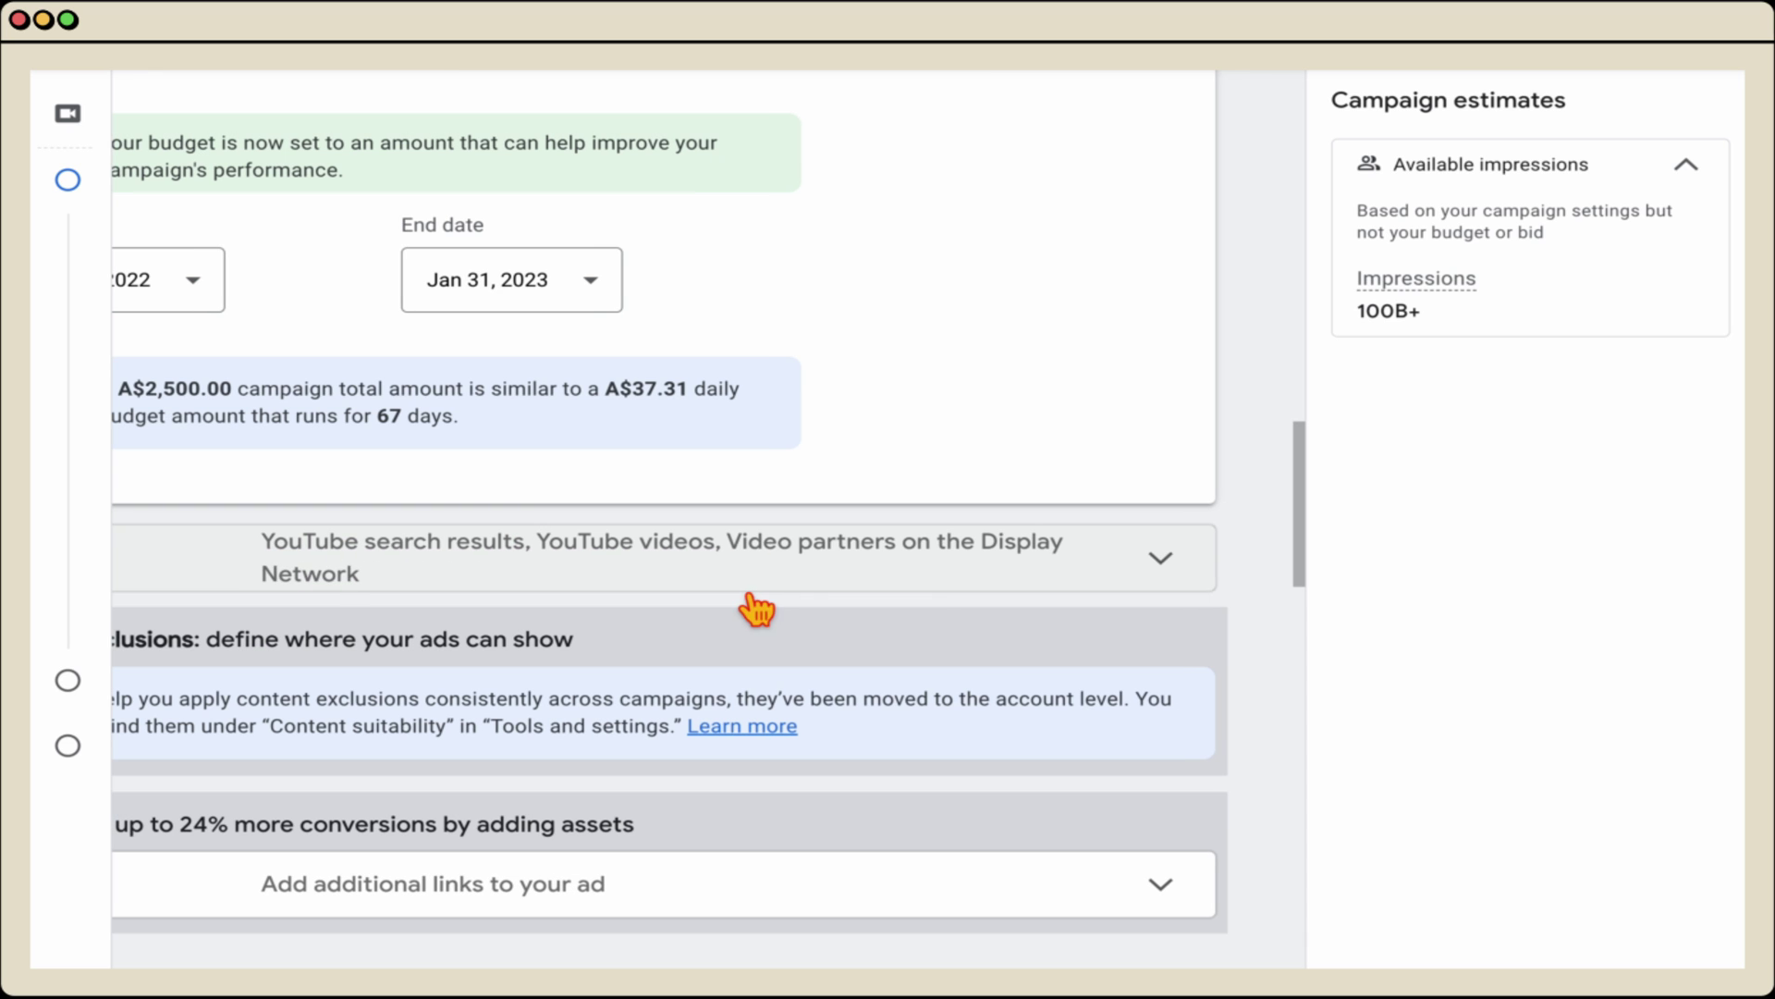
scroll(1154, 592, "left", 2)
scroll(1234, 592, "right", 1)
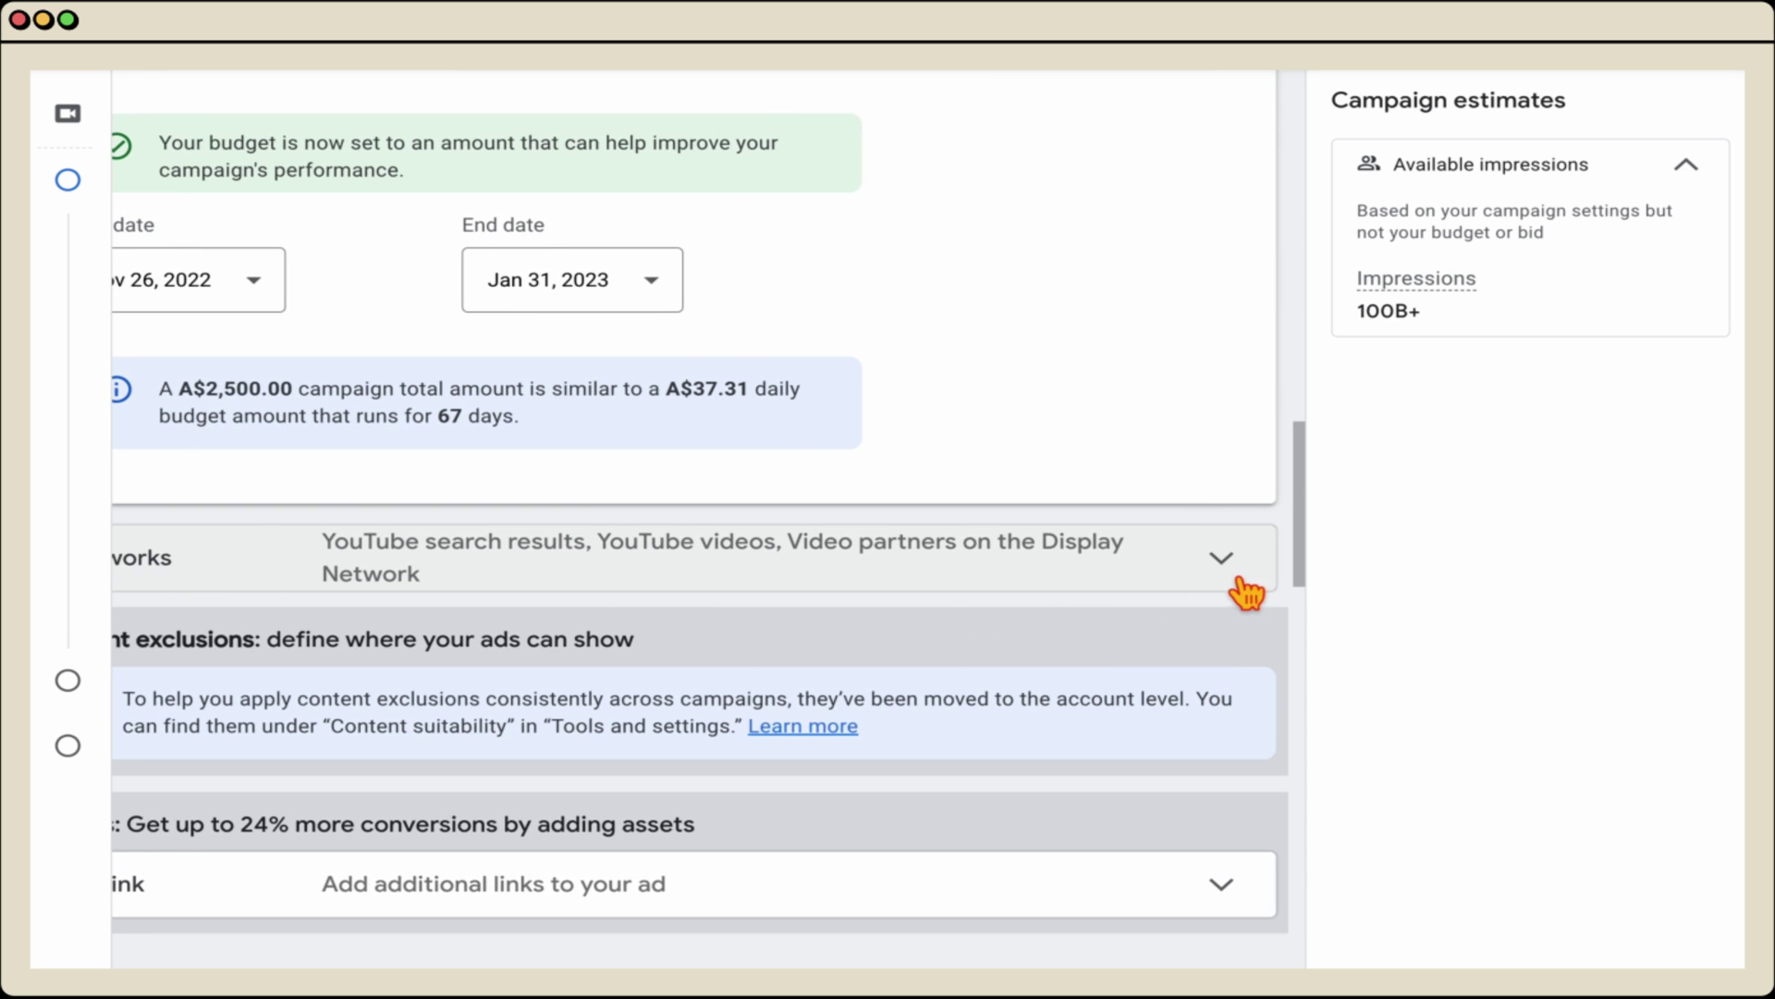
left_click(1225, 578)
scroll(1050, 601, "down", 1)
scroll(1040, 592, "left", 2)
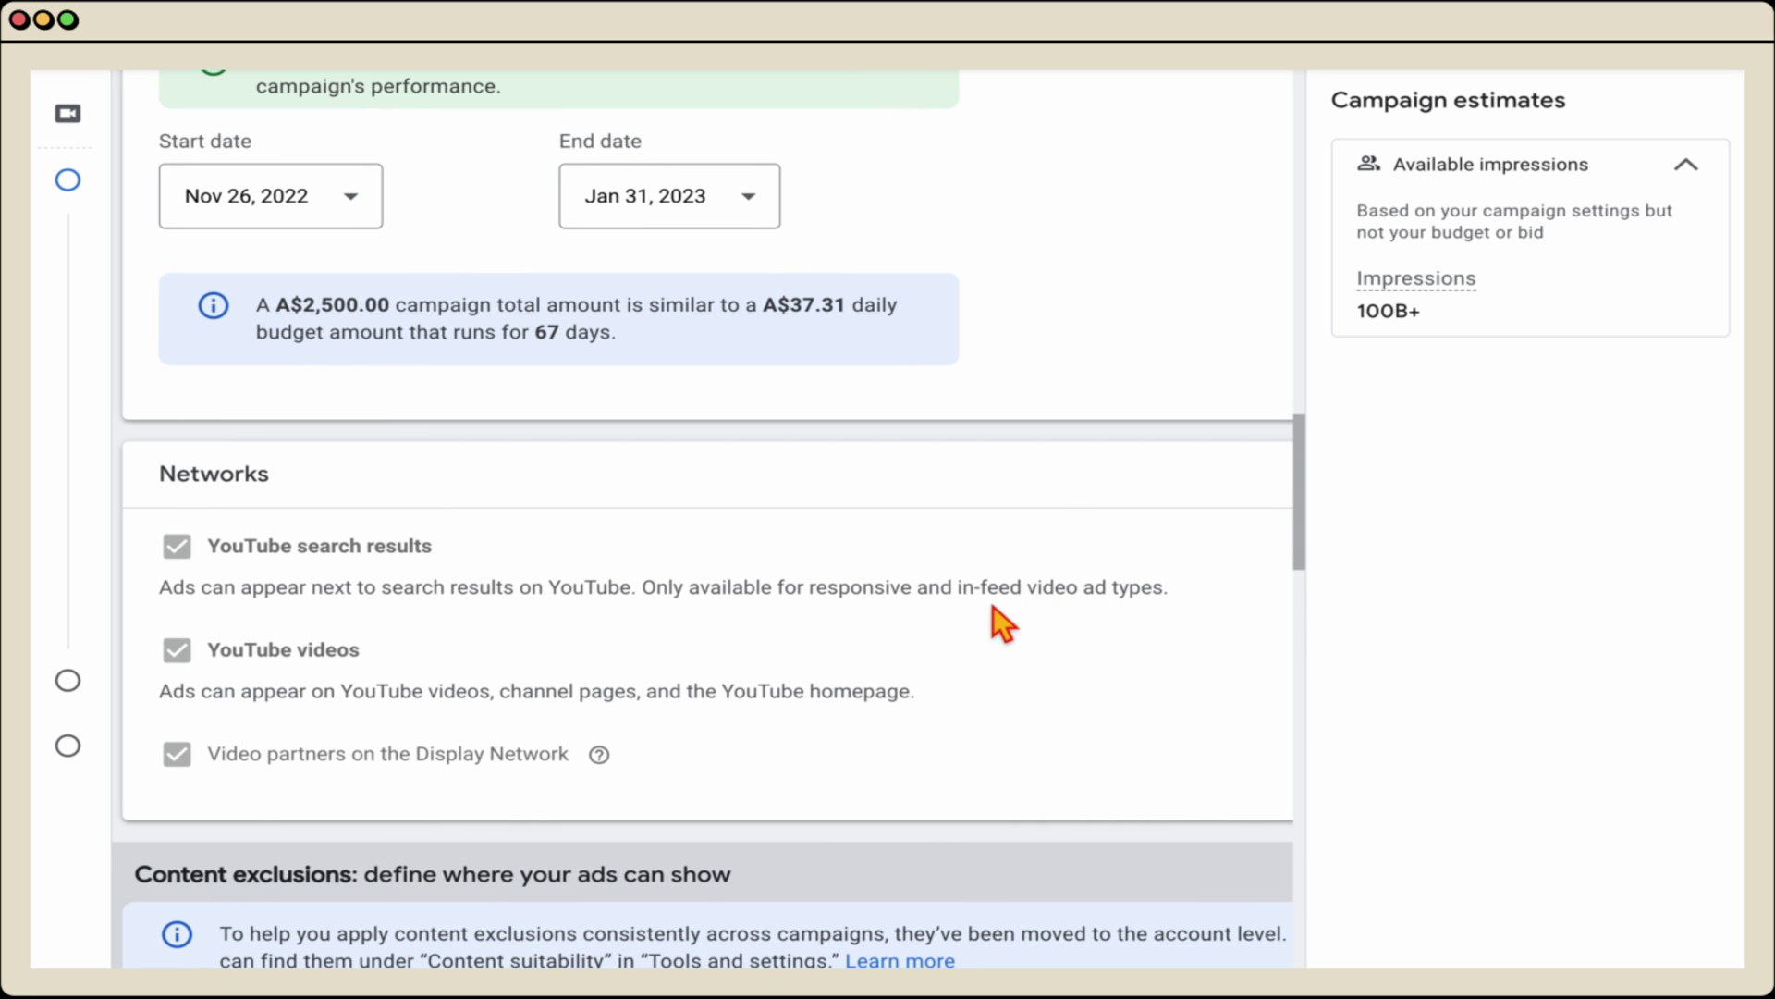
left_click(812, 550)
scroll(812, 550, "down", 1)
scroll(812, 550, "down", 1)
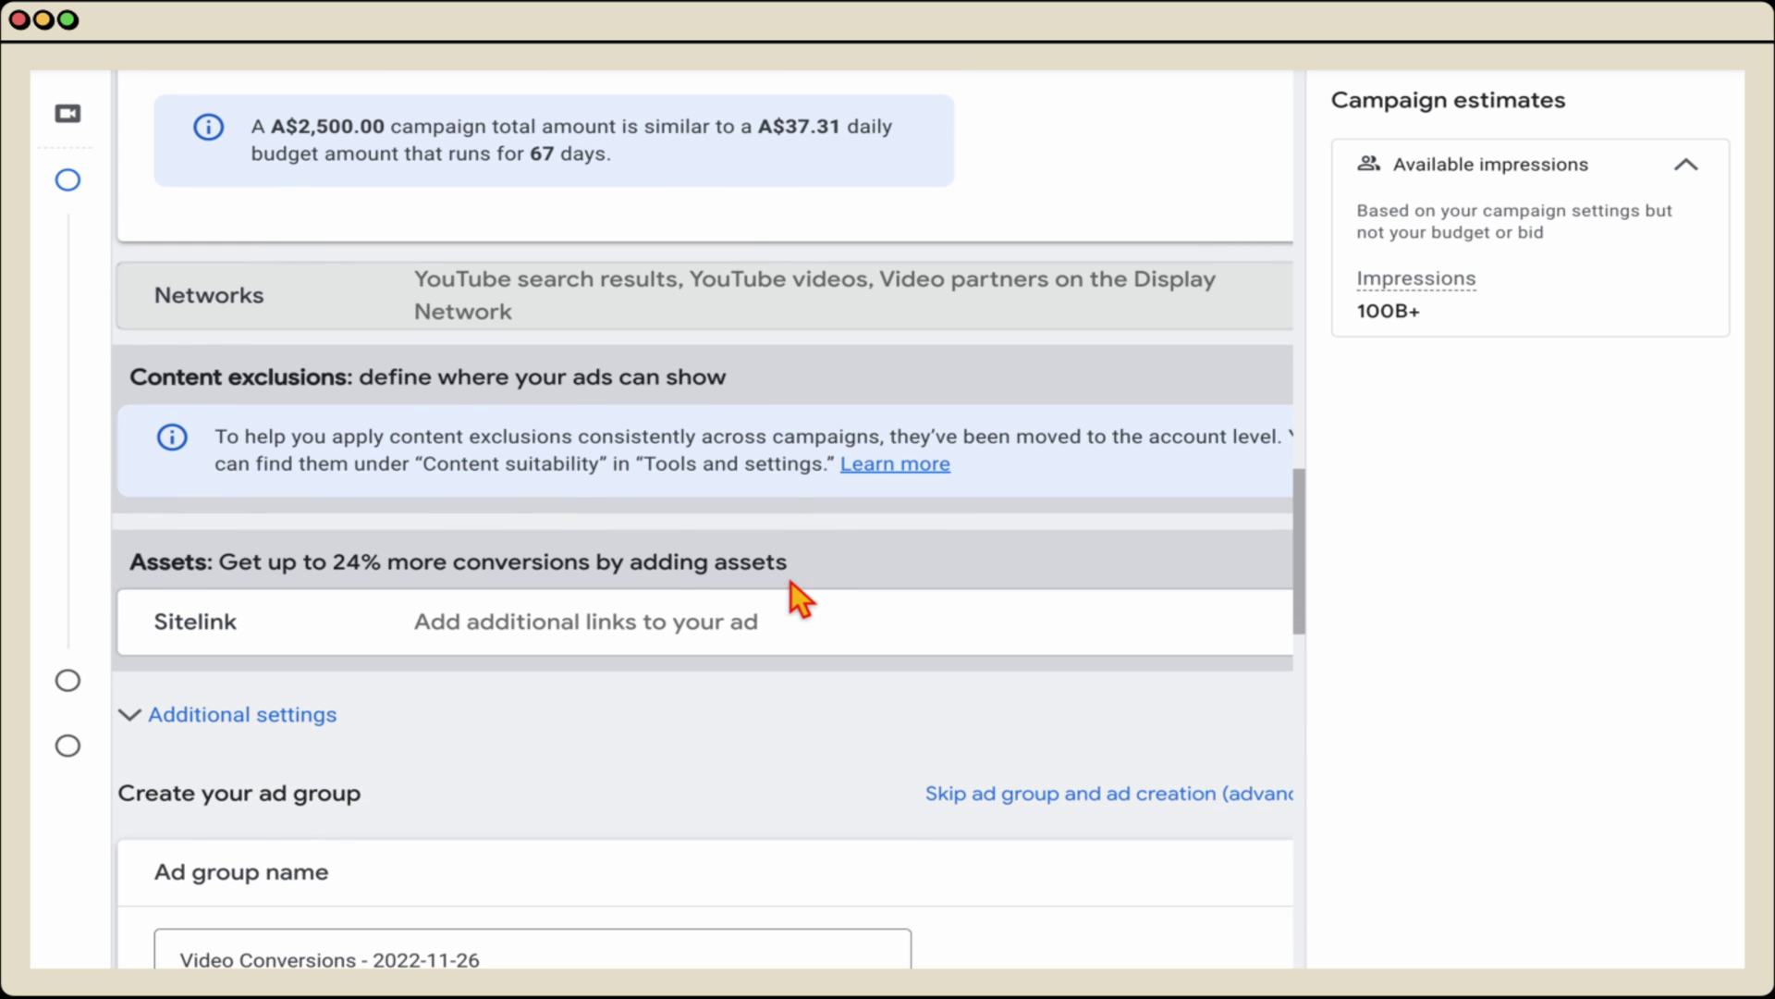
scroll(790, 582, "down", 1)
left_click(852, 582)
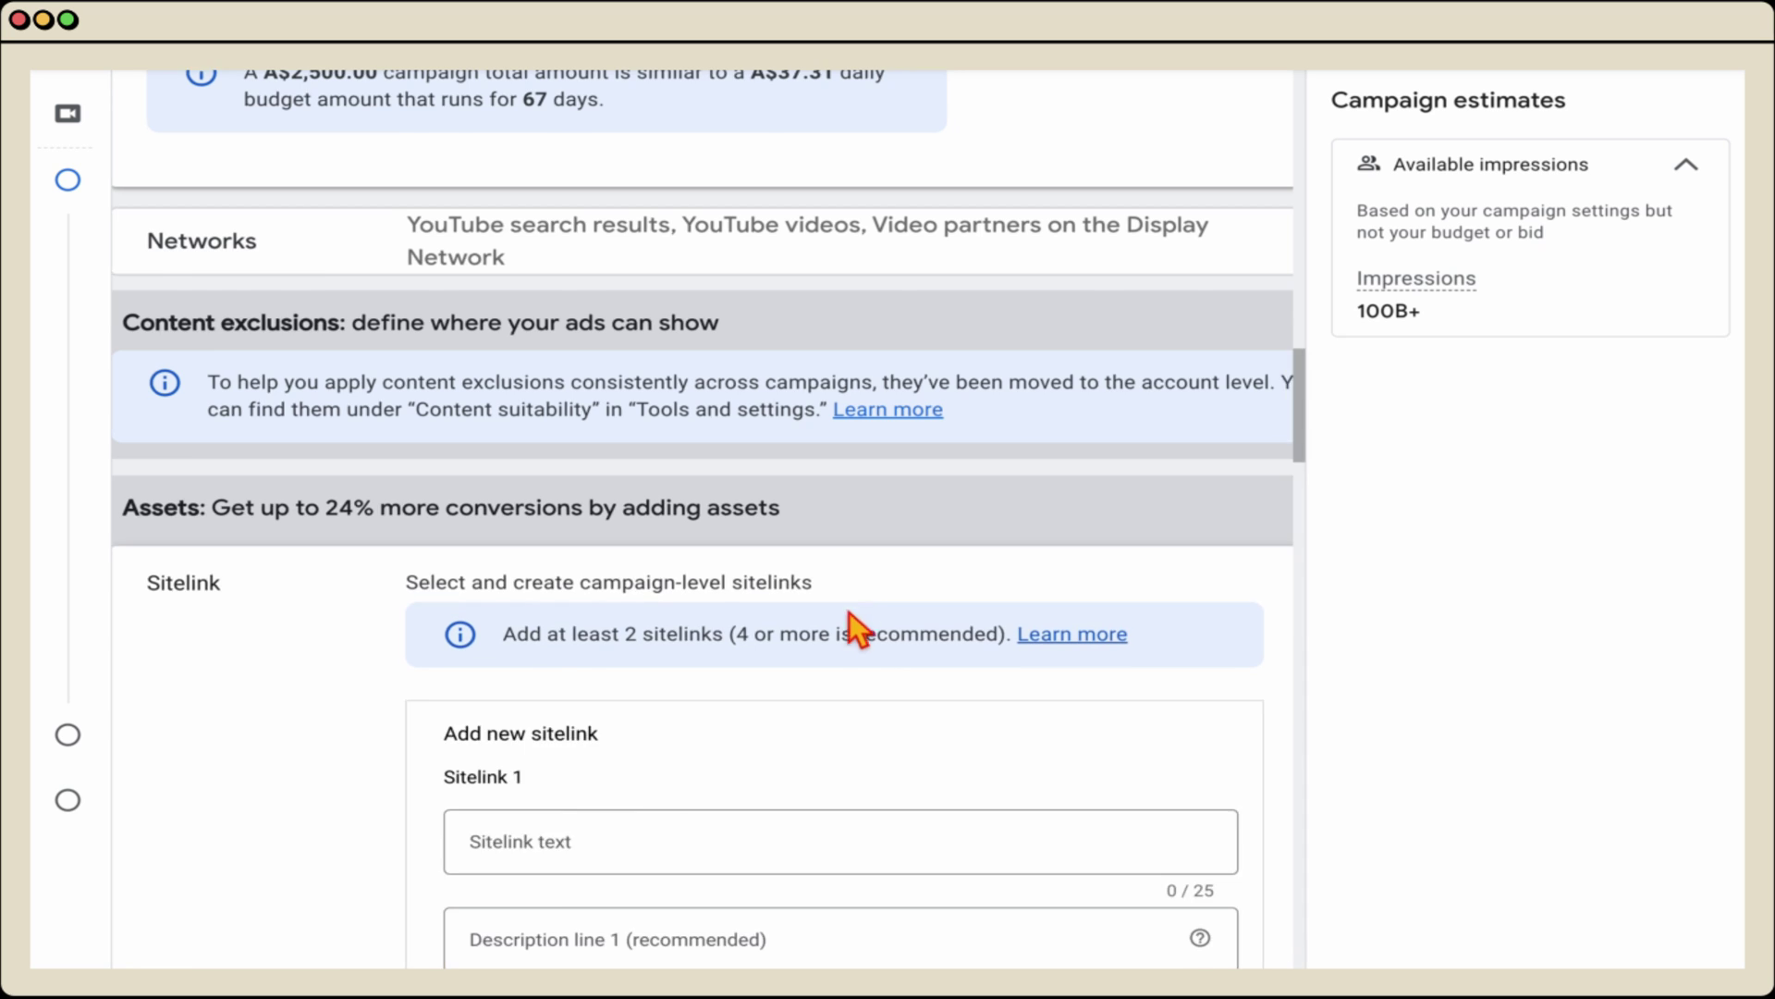
scroll(846, 620, "down", 6)
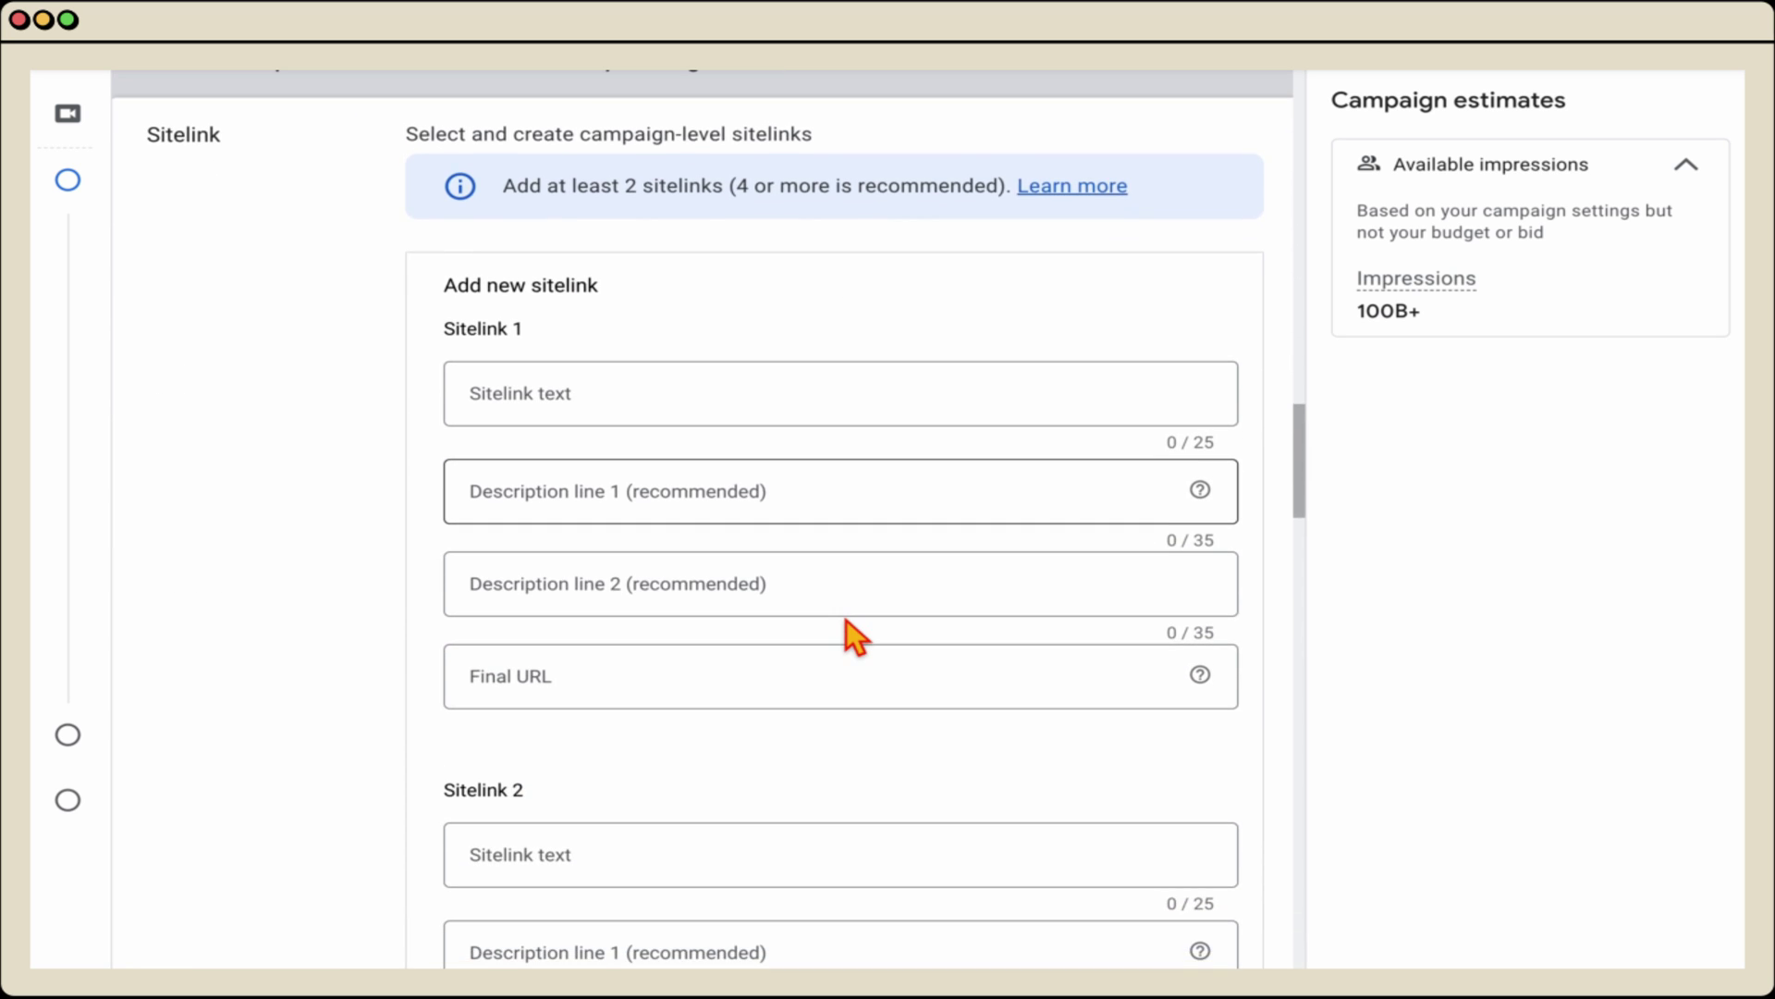
scroll(846, 619, "up", 3)
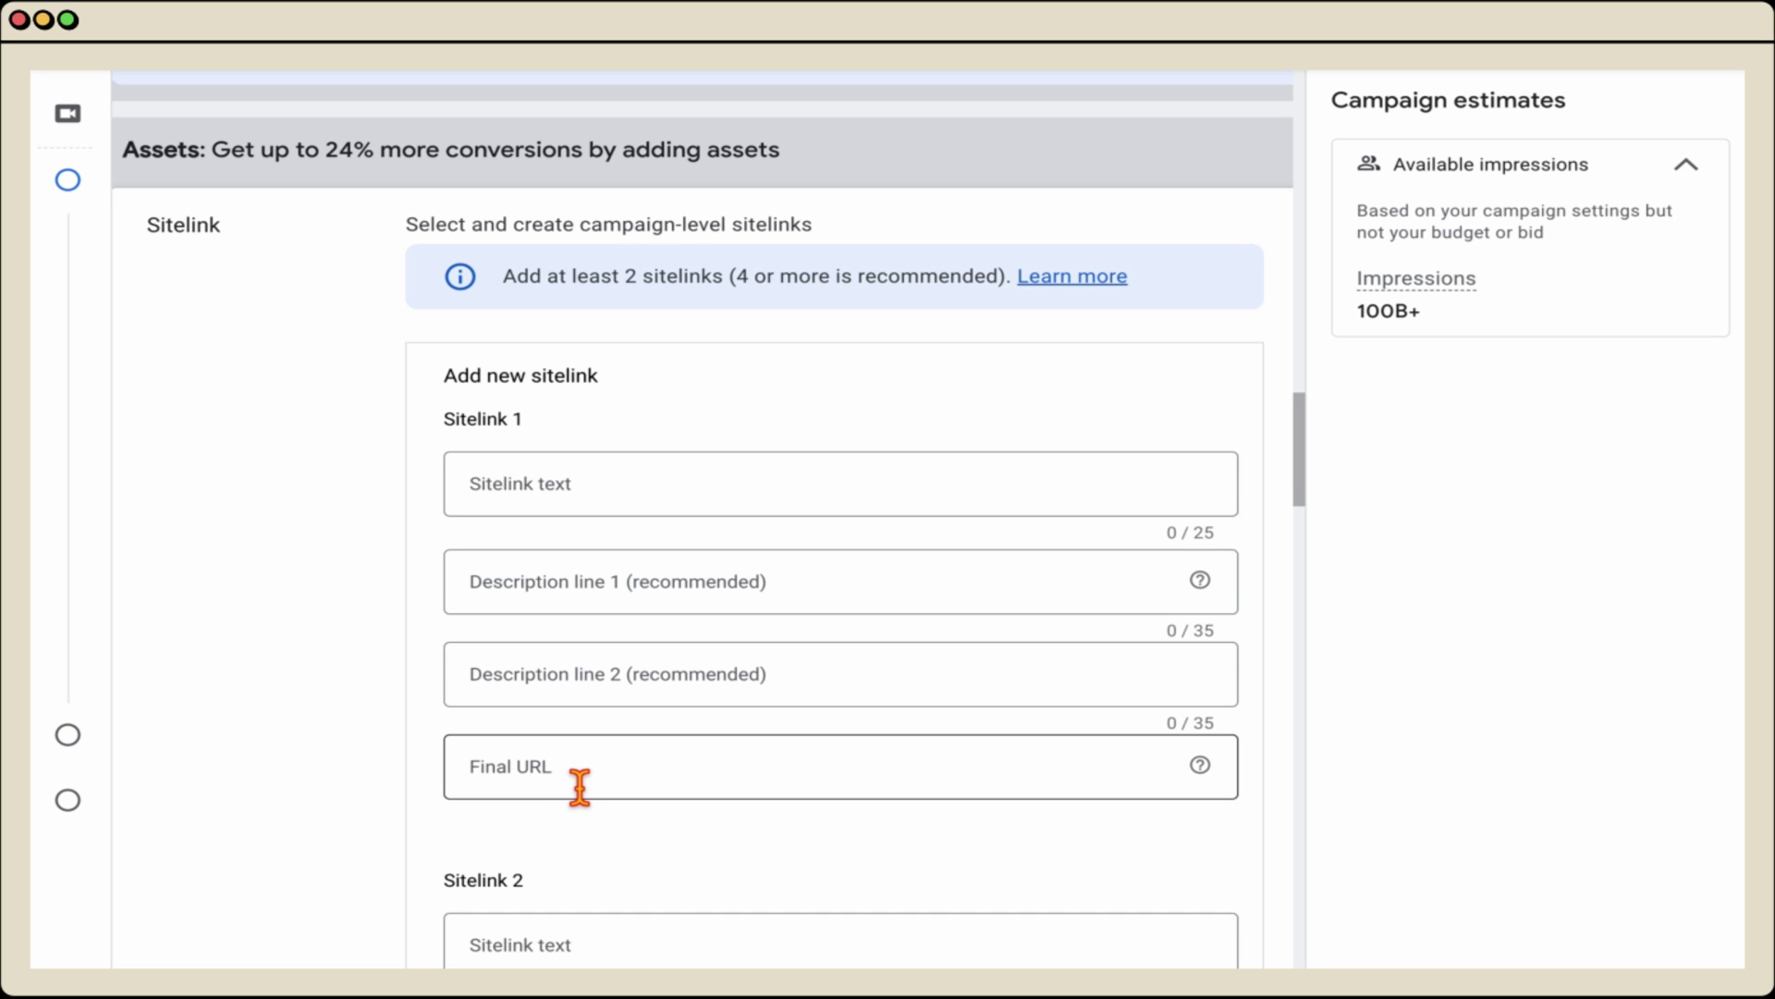
scroll(580, 786, "down", 1)
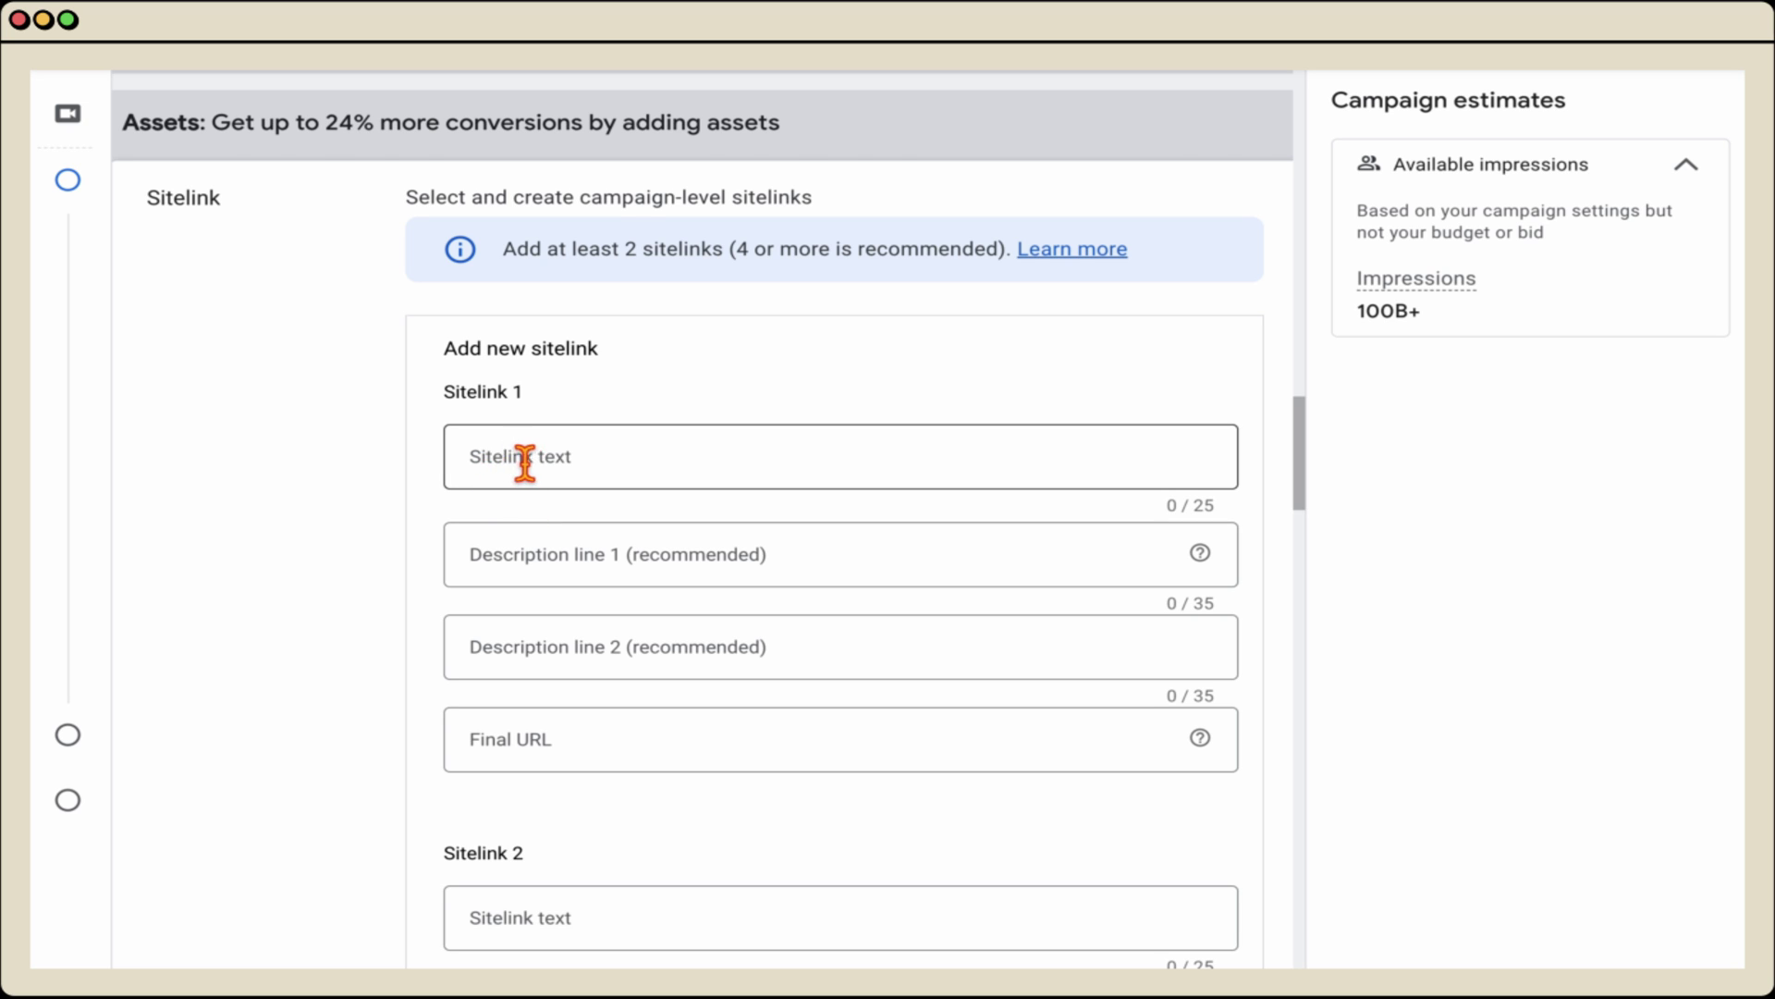
scroll(644, 523, "down", 3)
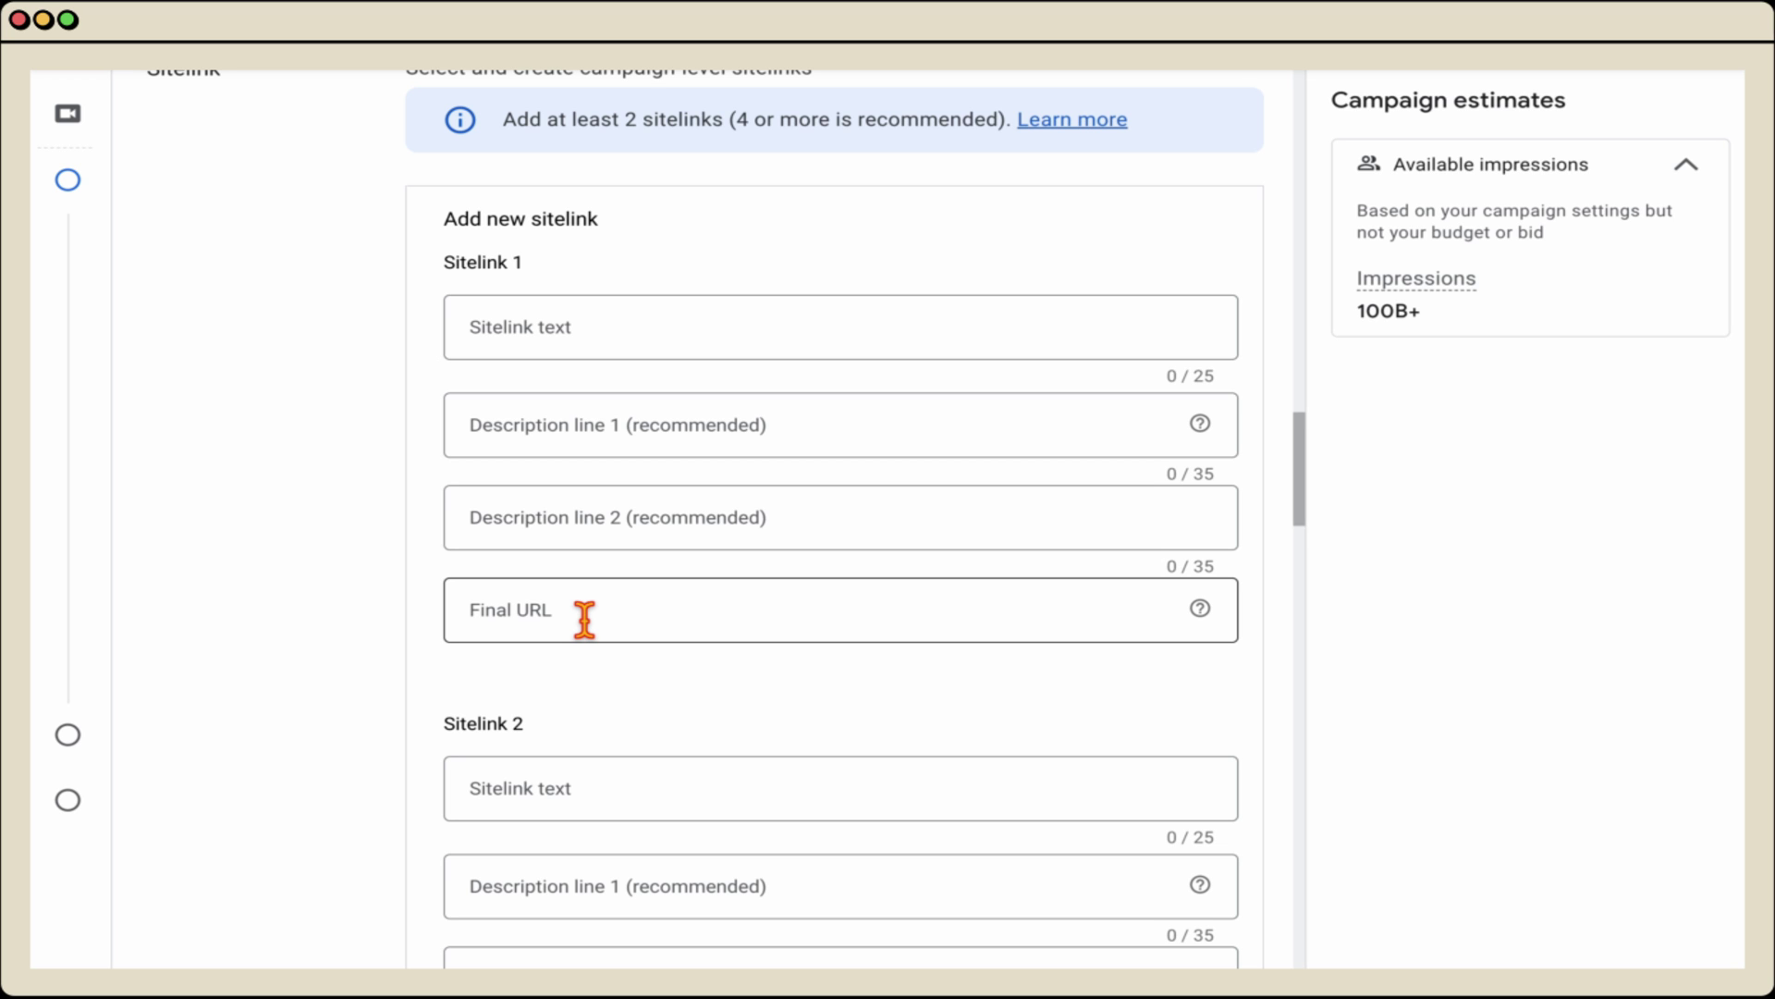
scroll(584, 619, "down", 3)
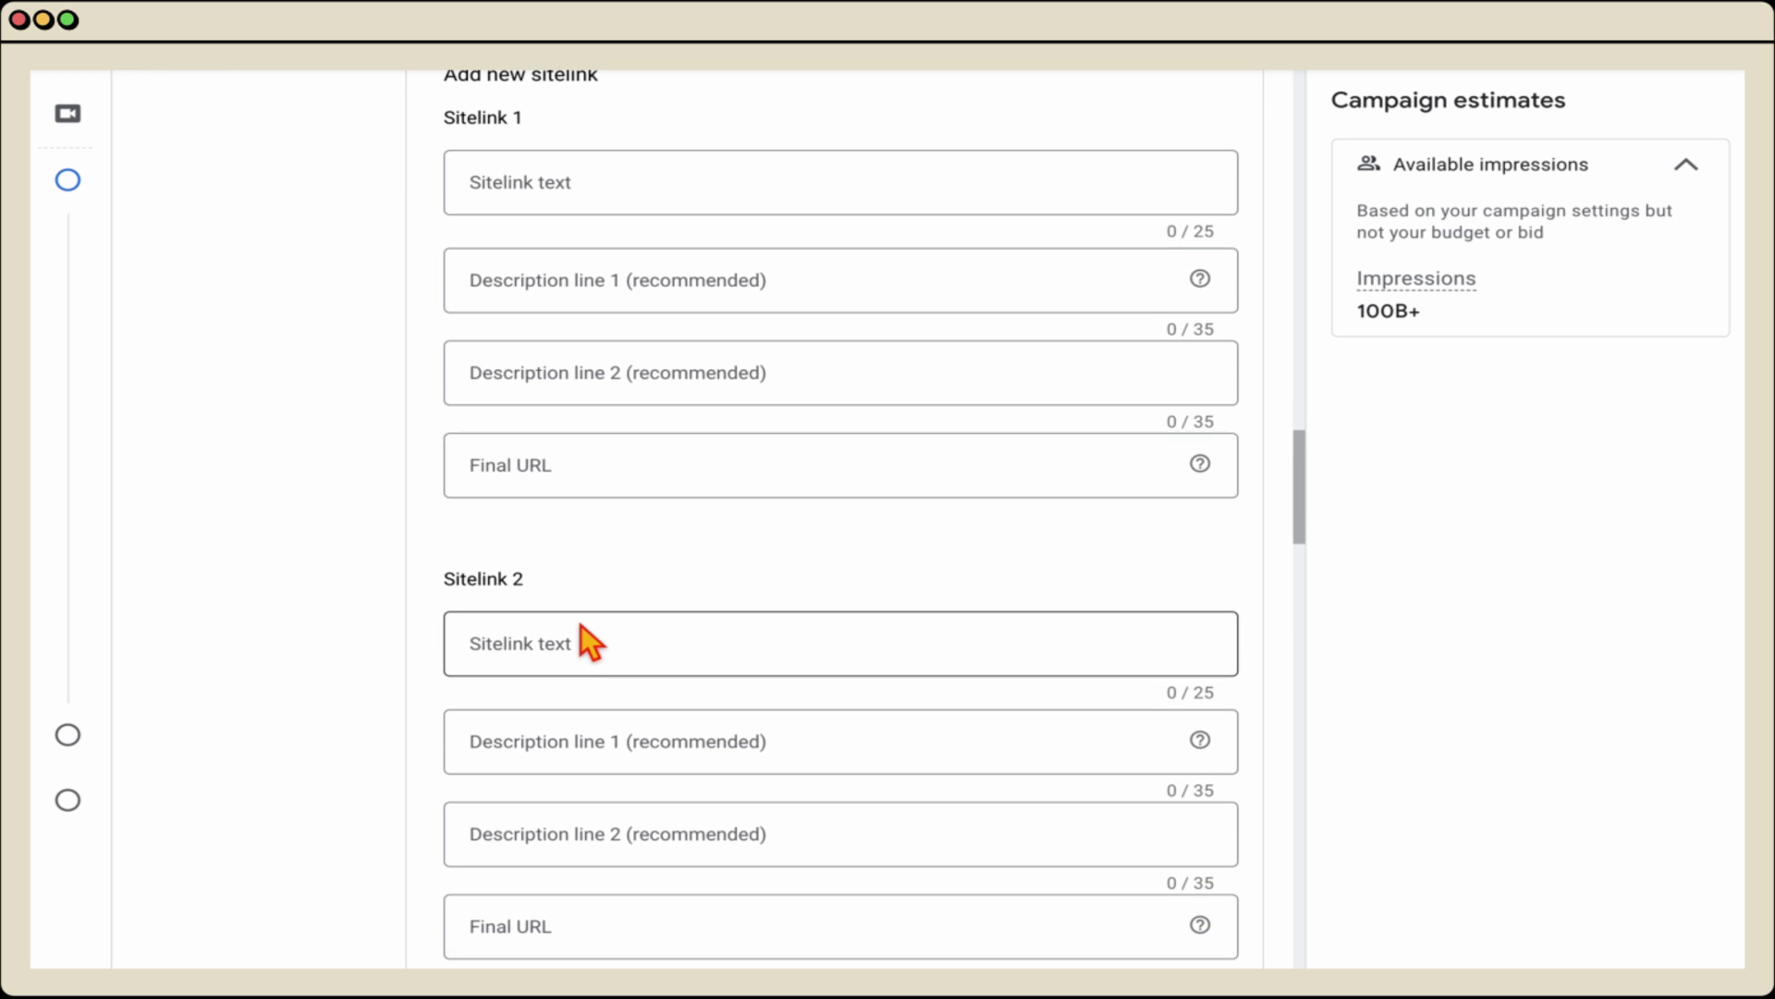
scroll(583, 627, "down", 1)
scroll(583, 633, "down", 1)
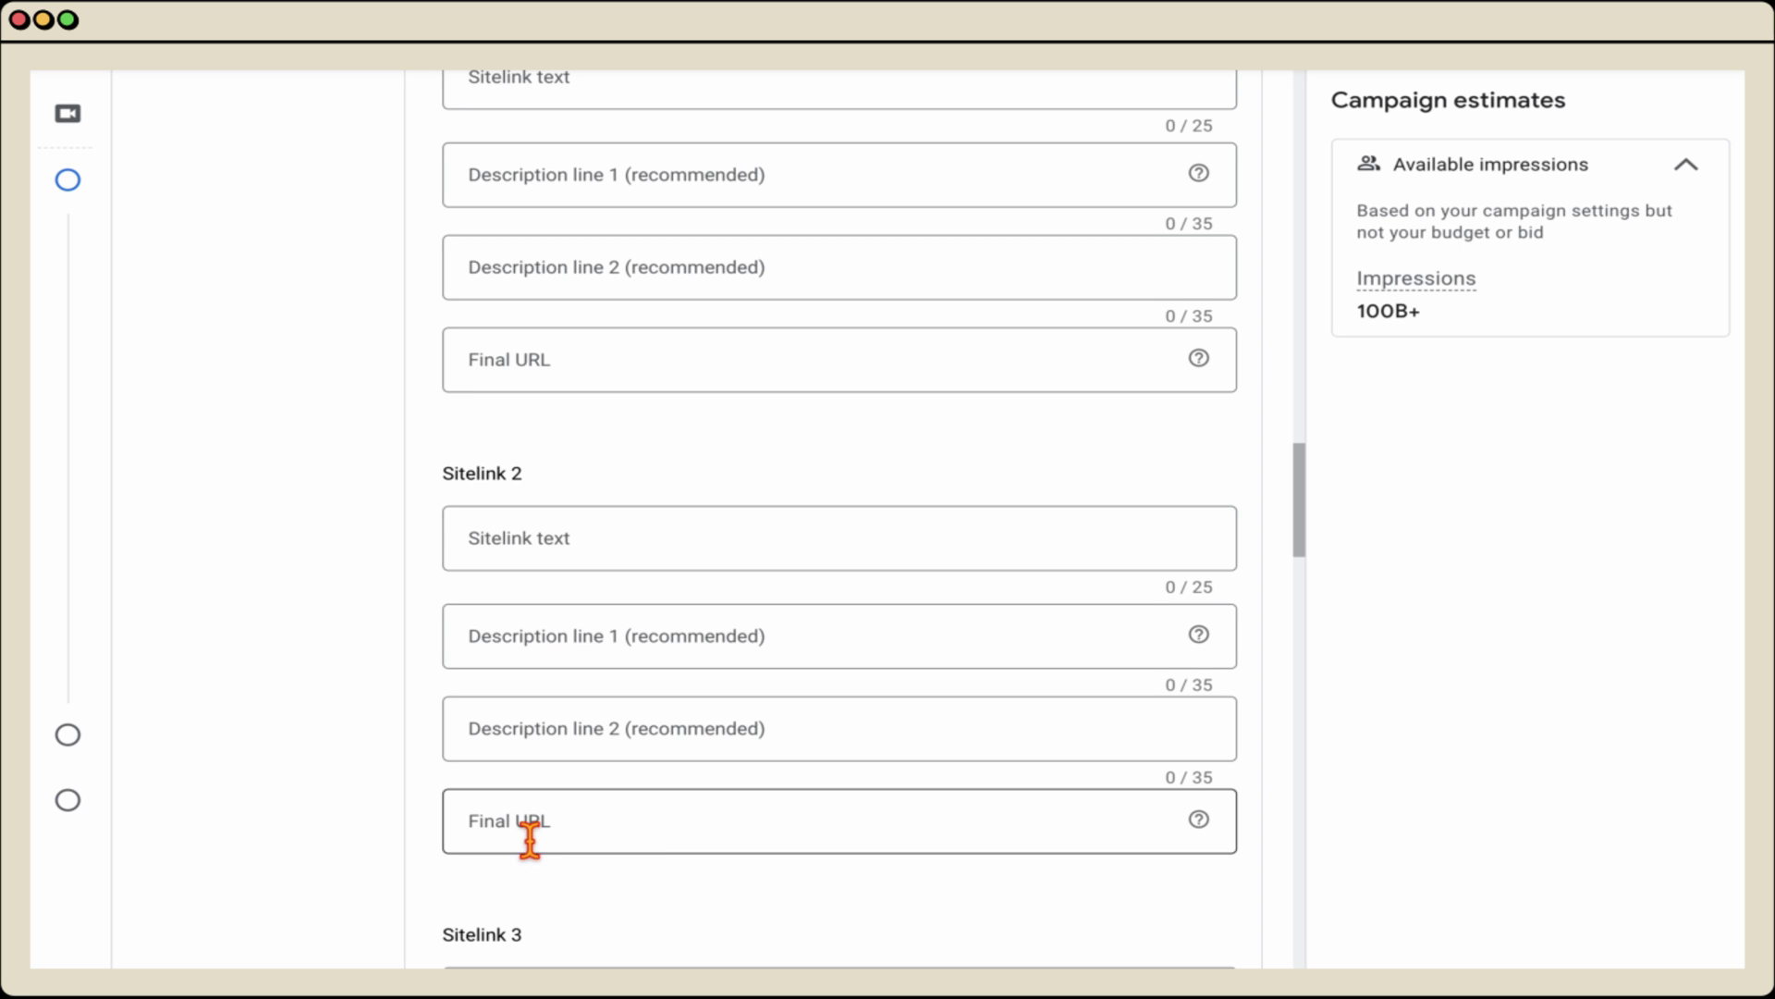
scroll(654, 843, "down", 6)
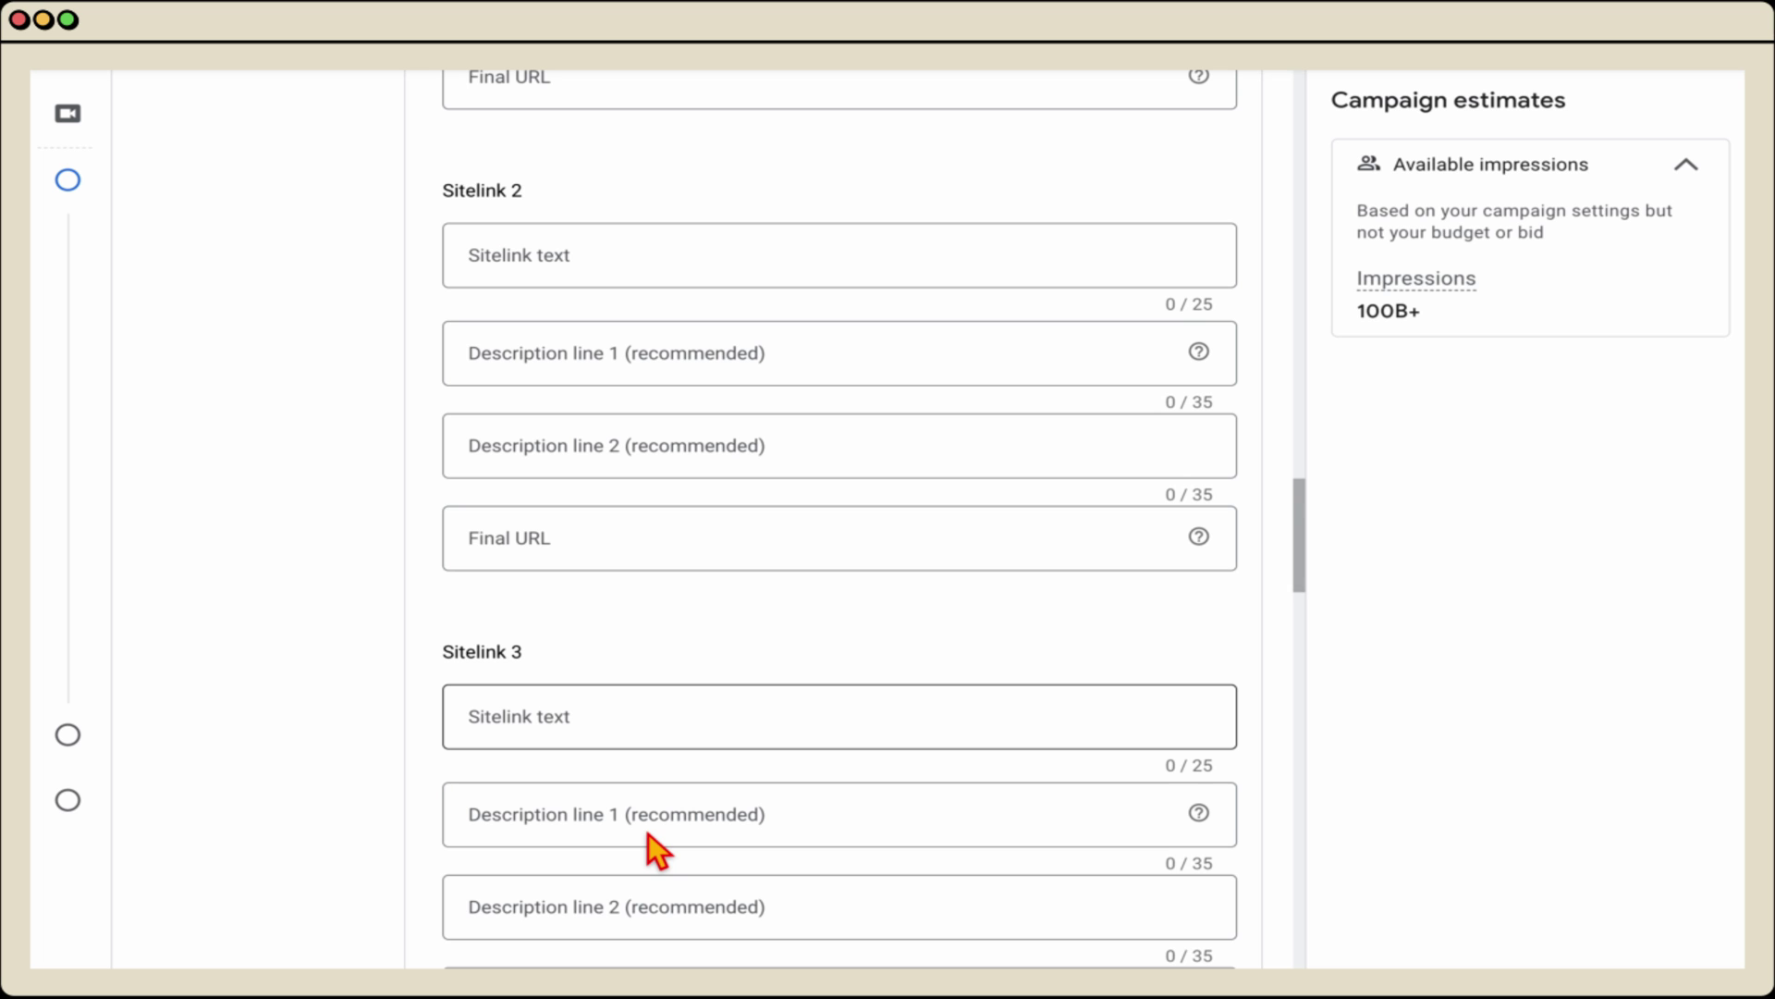
scroll(647, 834, "down", 9)
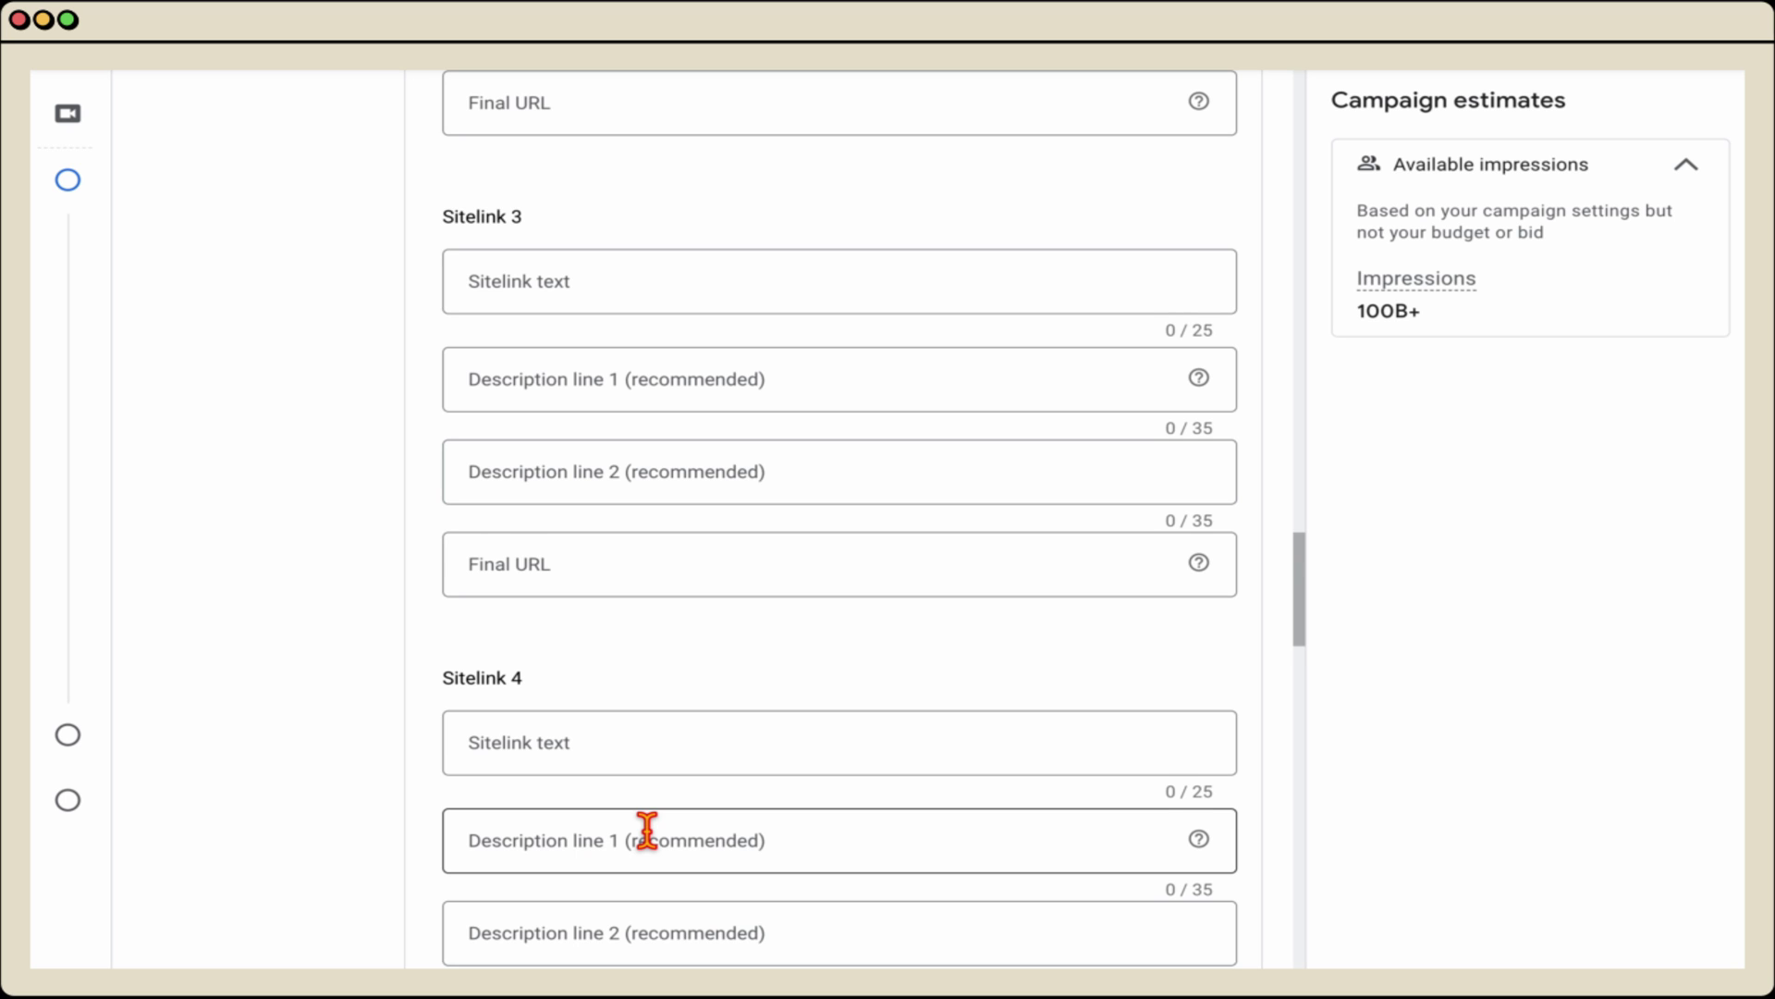
scroll(647, 830, "down", 2)
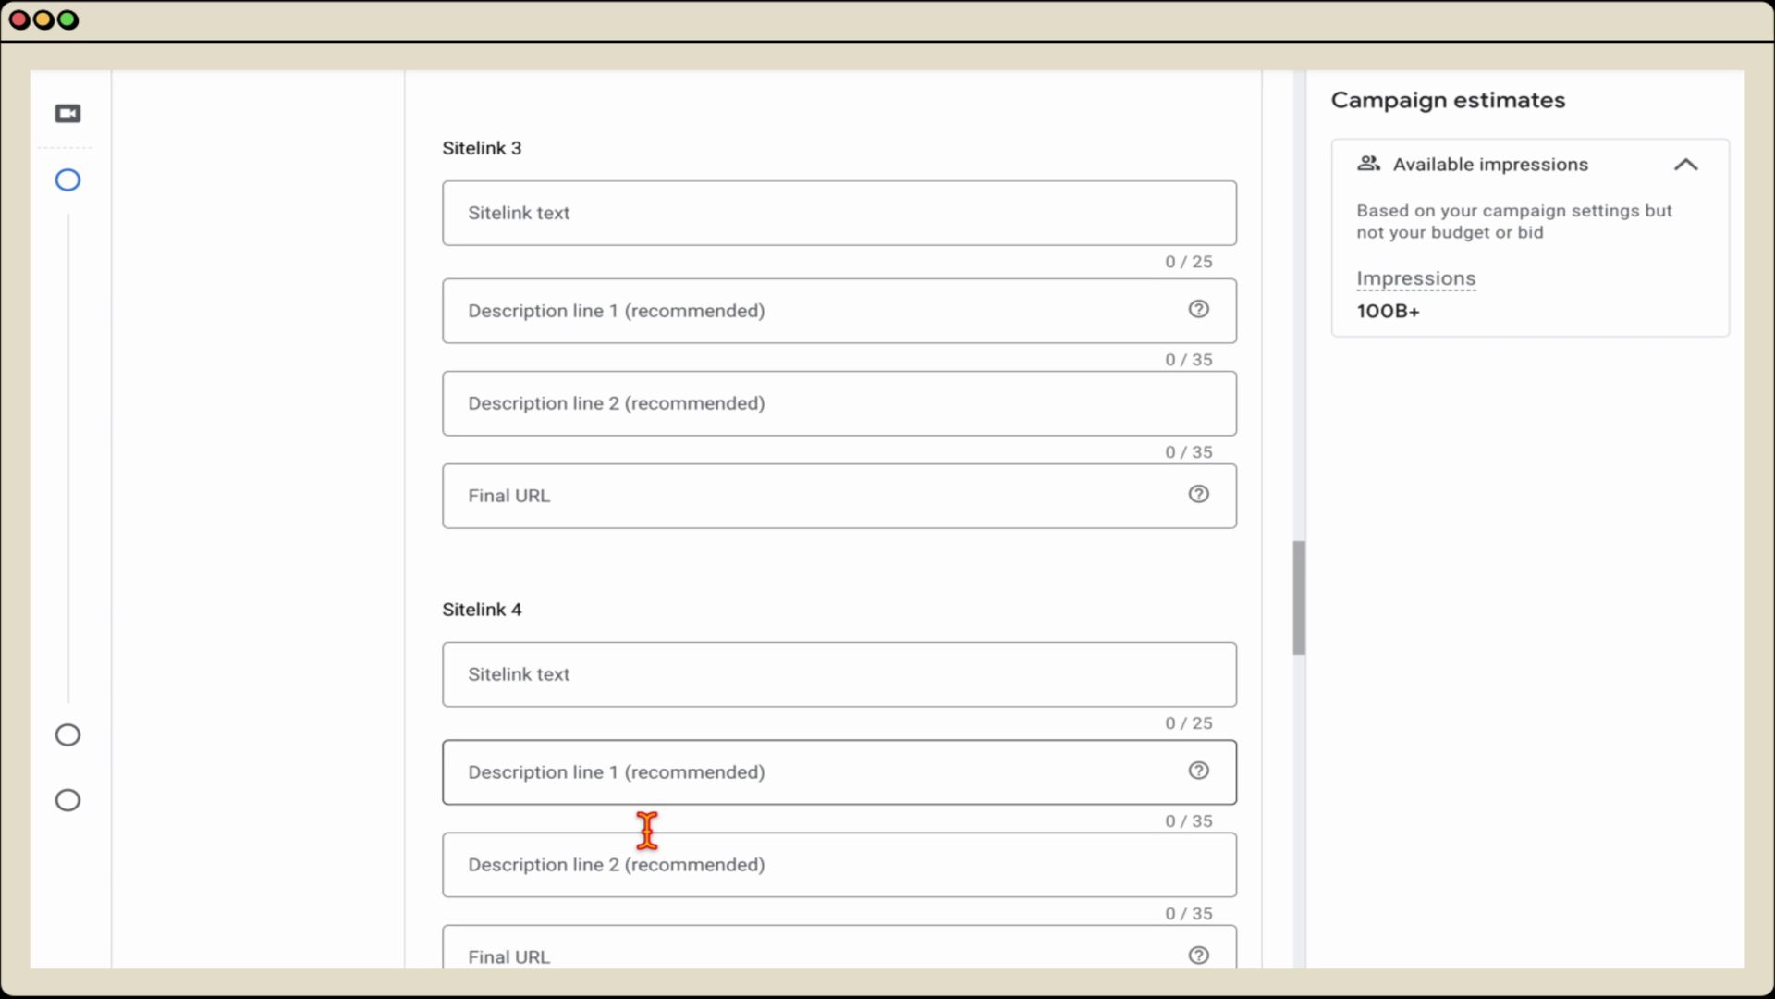
scroll(648, 830, "up", 10)
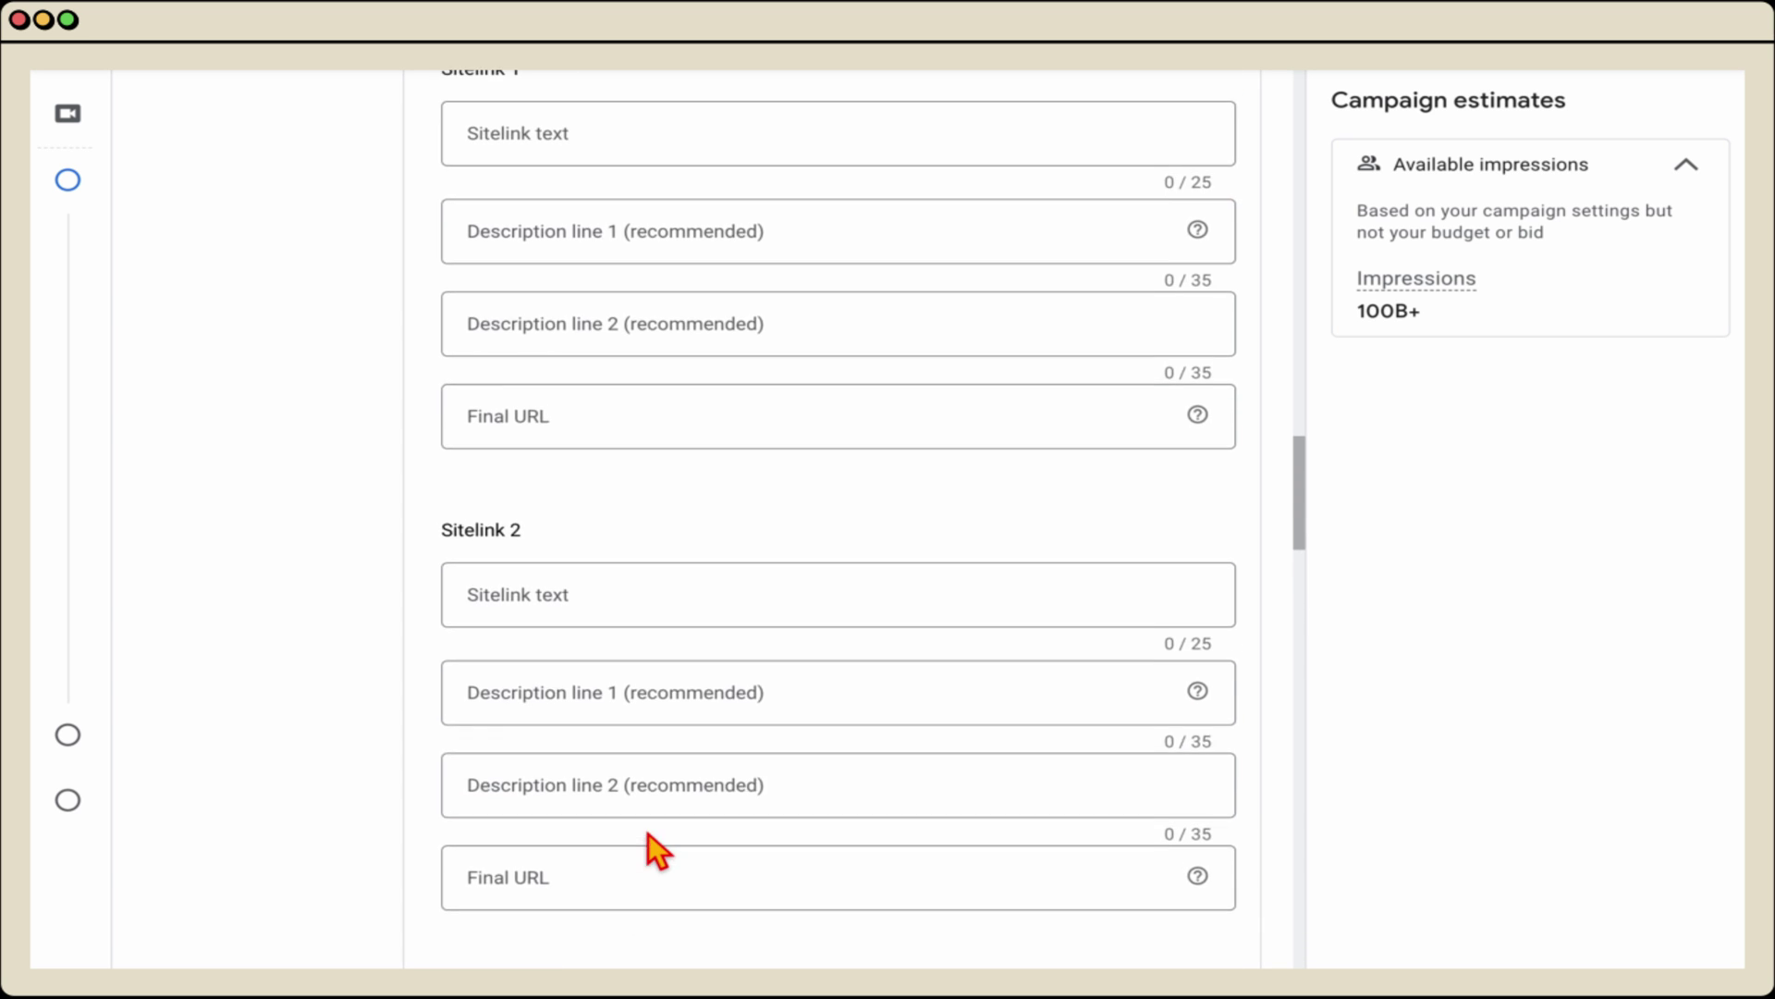
scroll(647, 834, "up", 1)
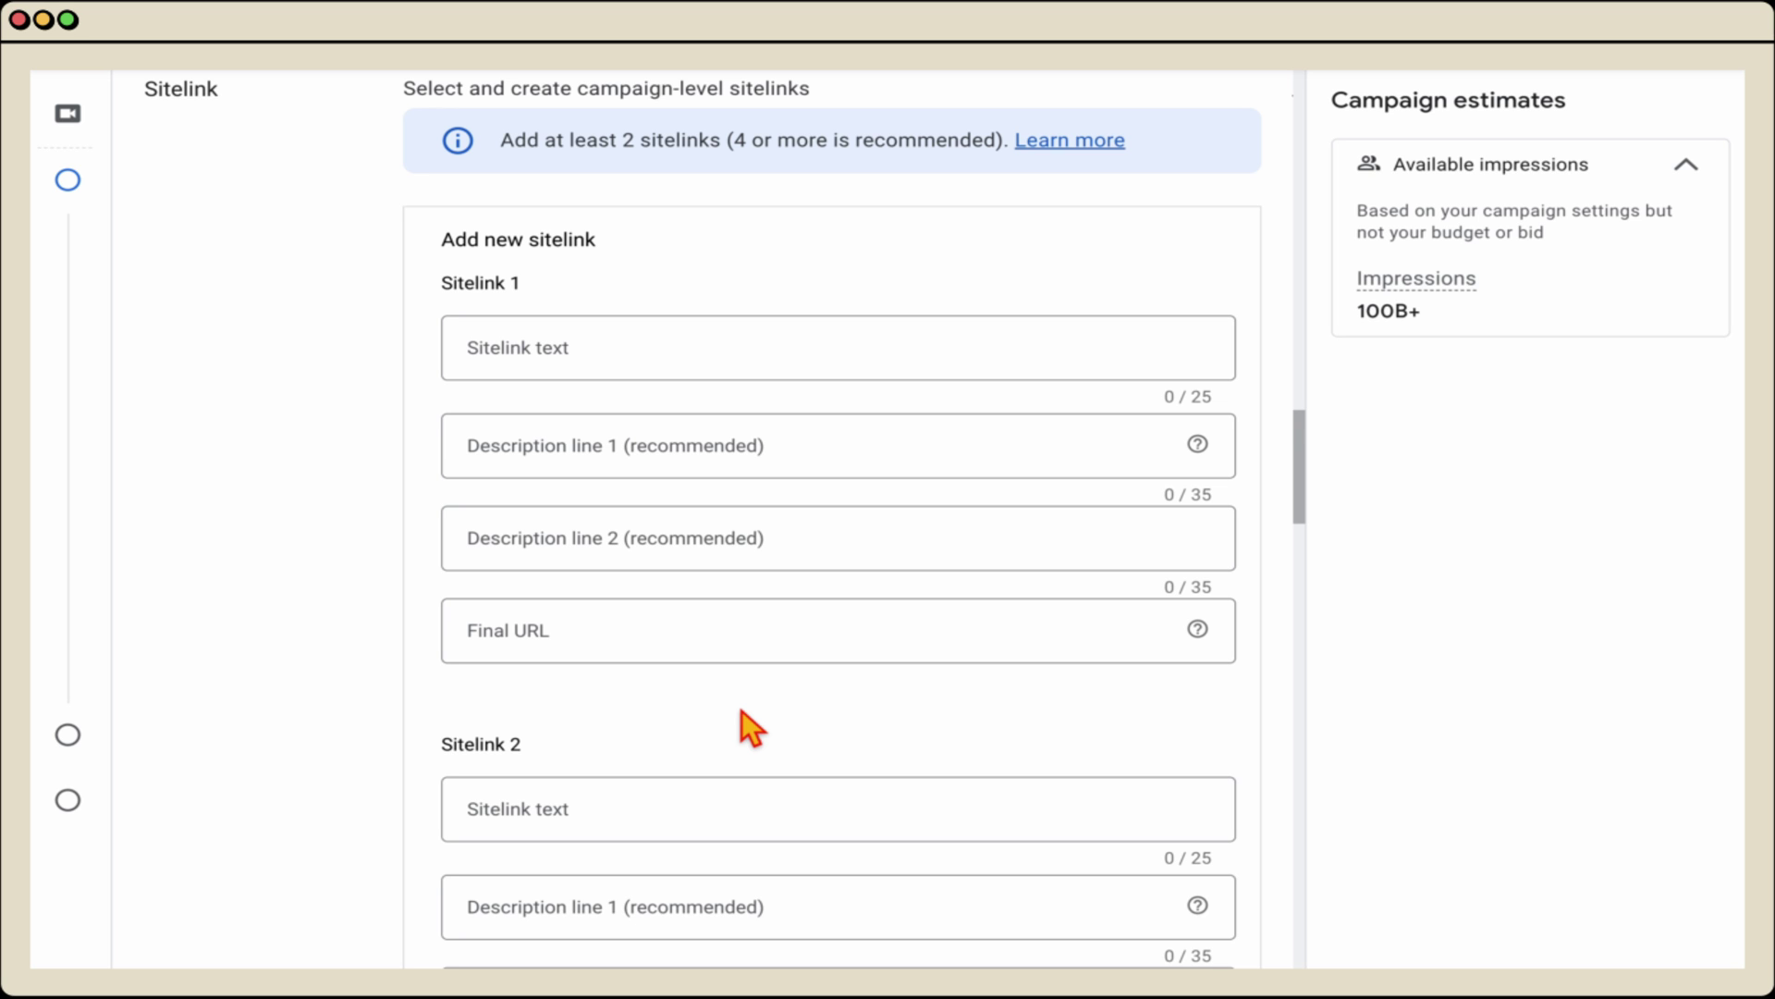
scroll(742, 710, "down", 12)
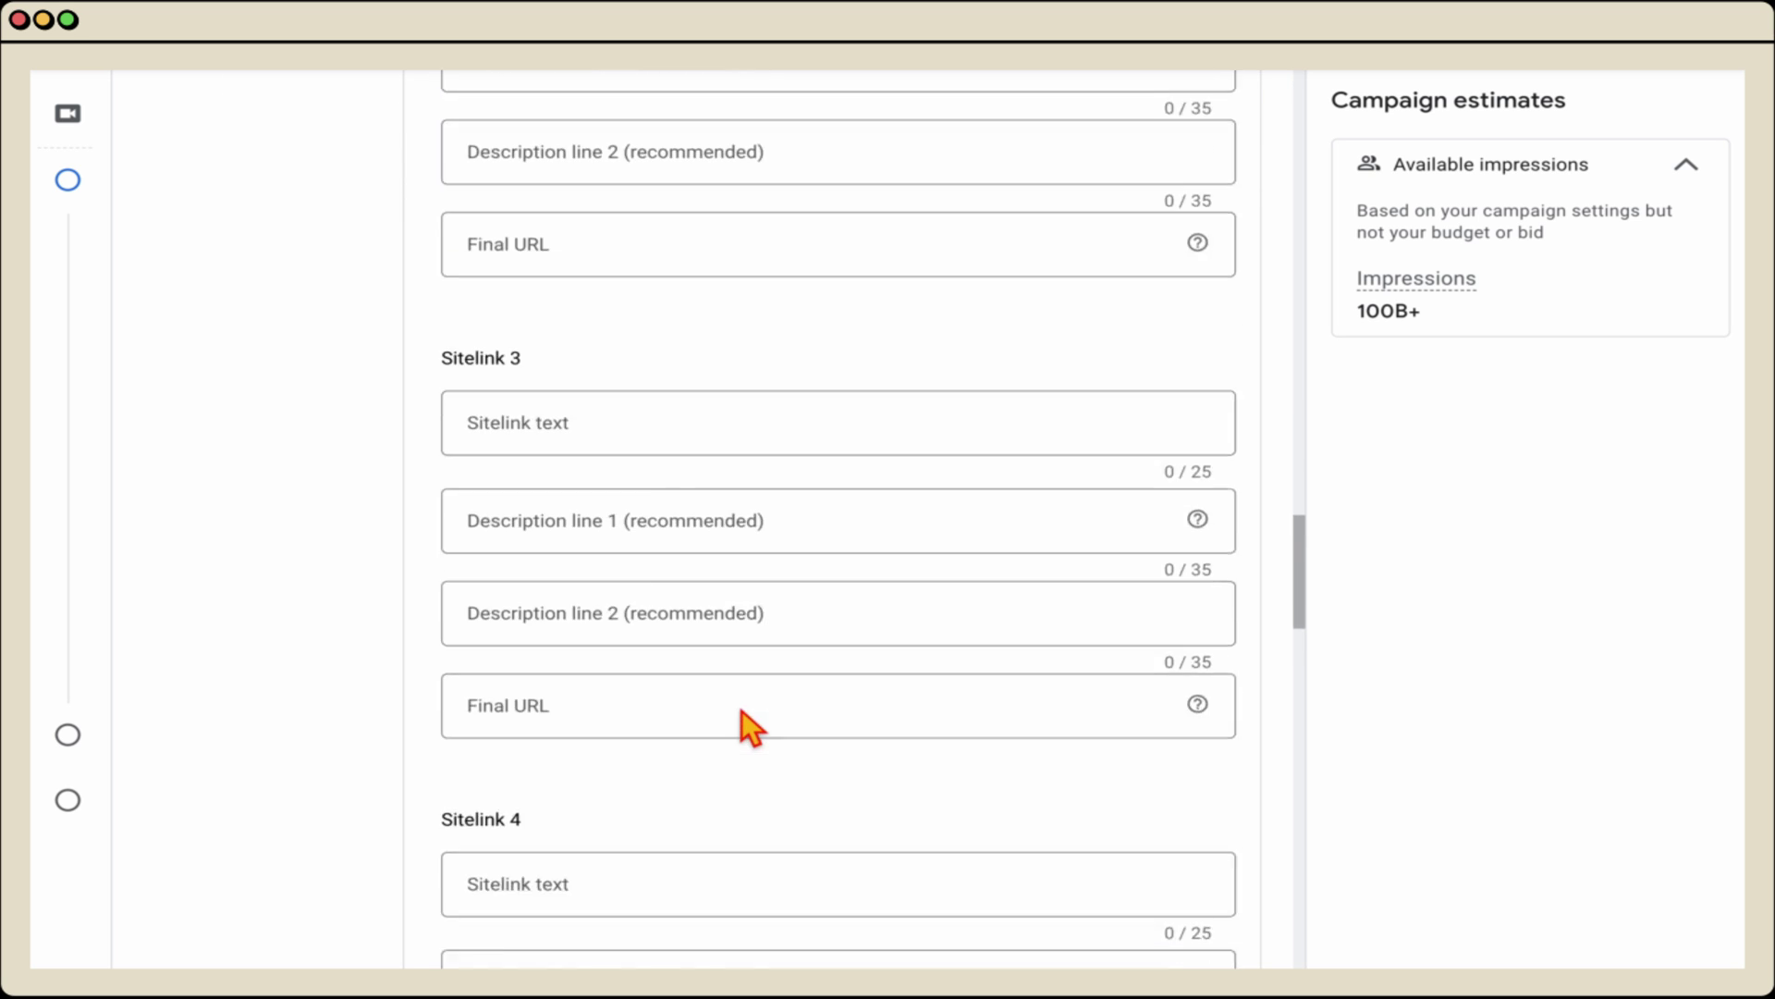
scroll(744, 720, "down", 6)
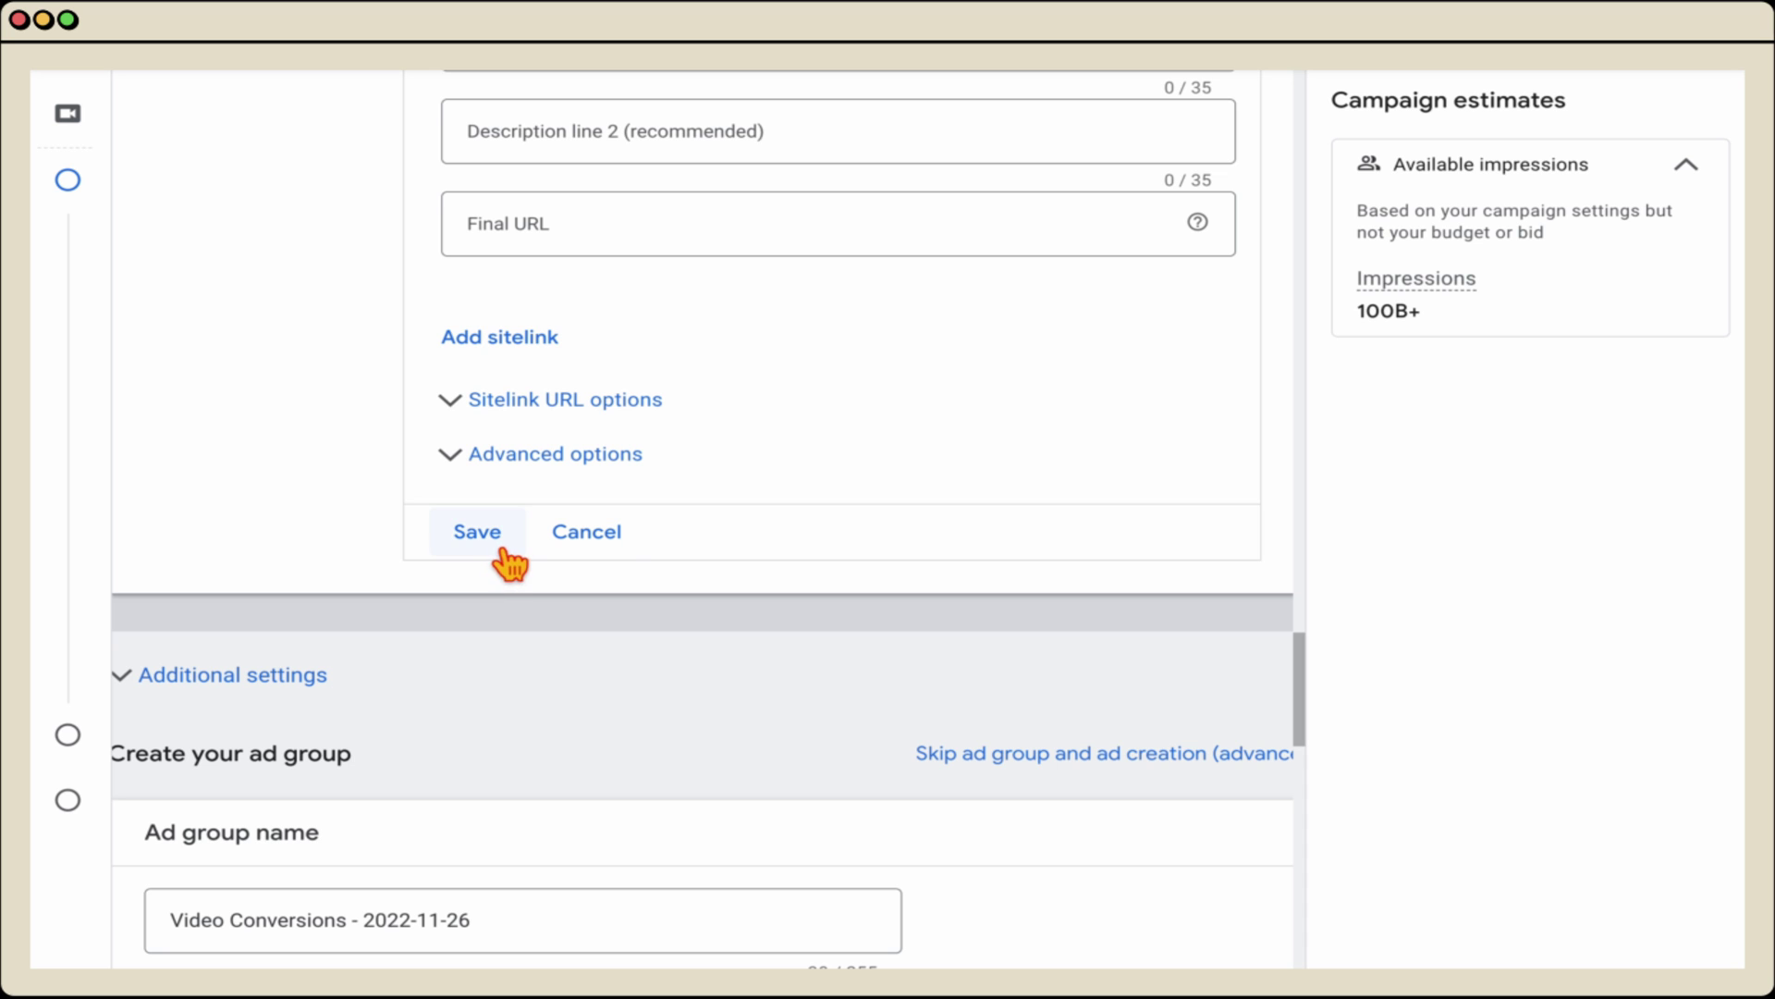
Close the sitelink editor without adding sitelinks and rename the ad group to Leads 2023.
left_click(596, 557)
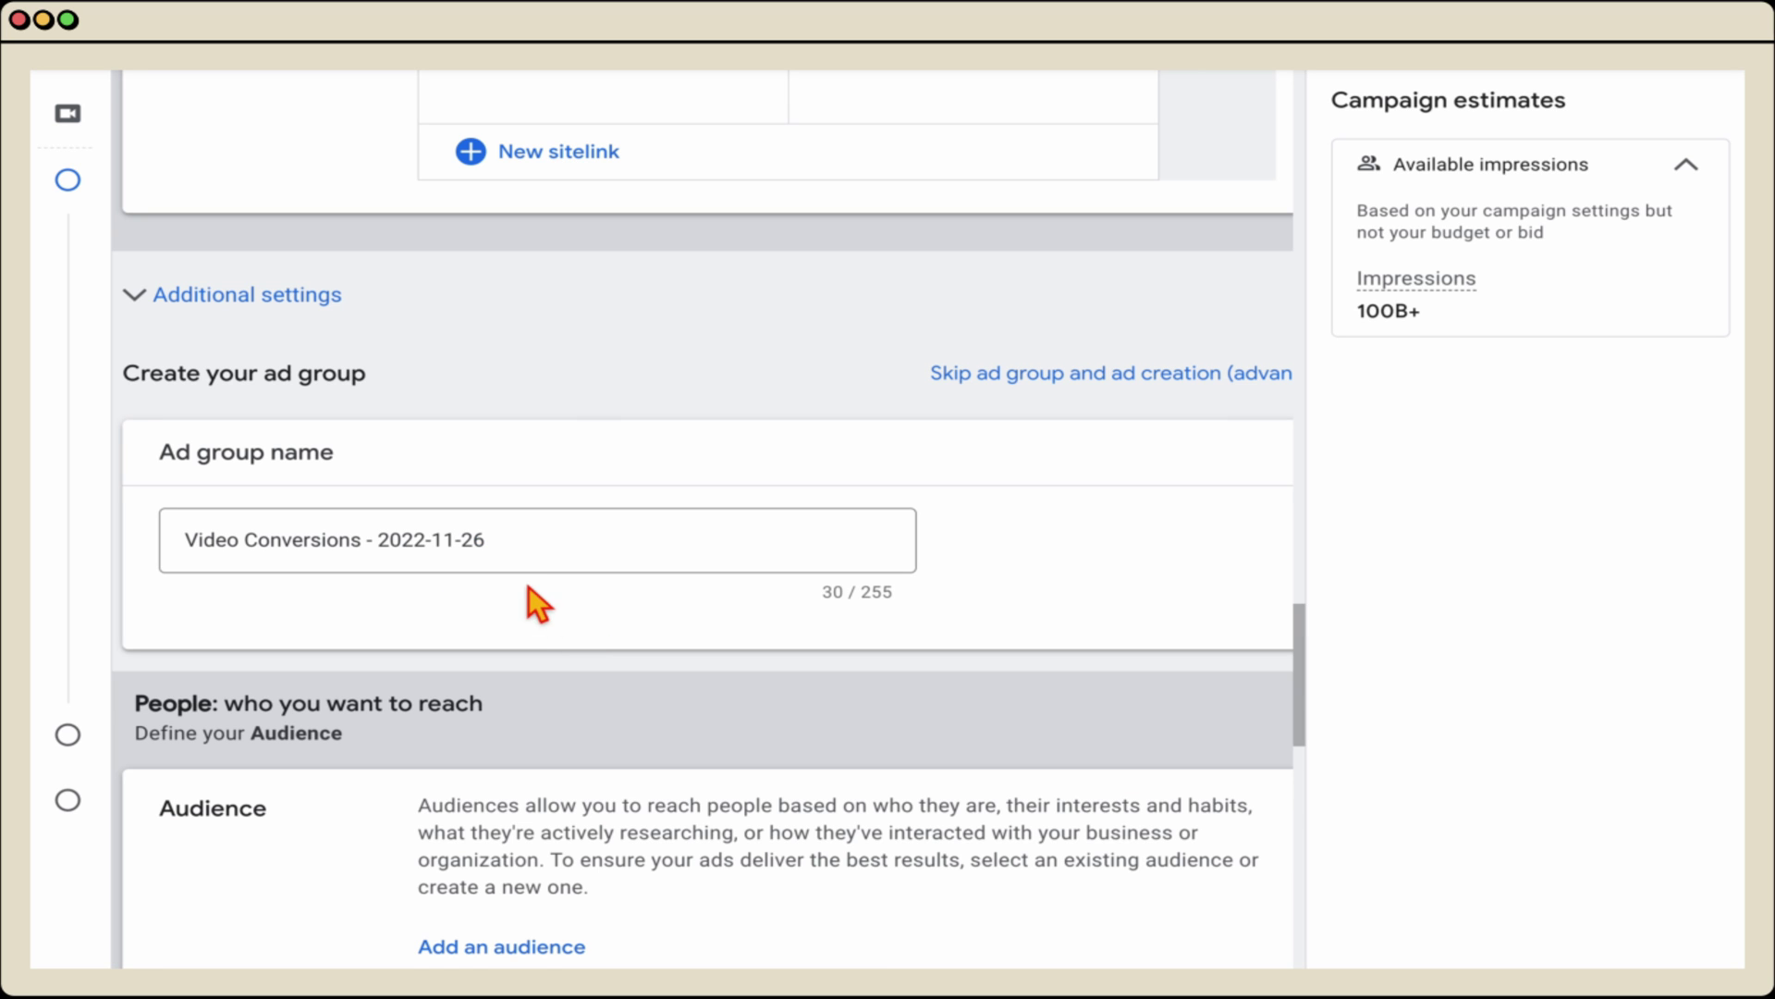
left_click(539, 559)
double_click(537, 561)
triple_click(537, 561)
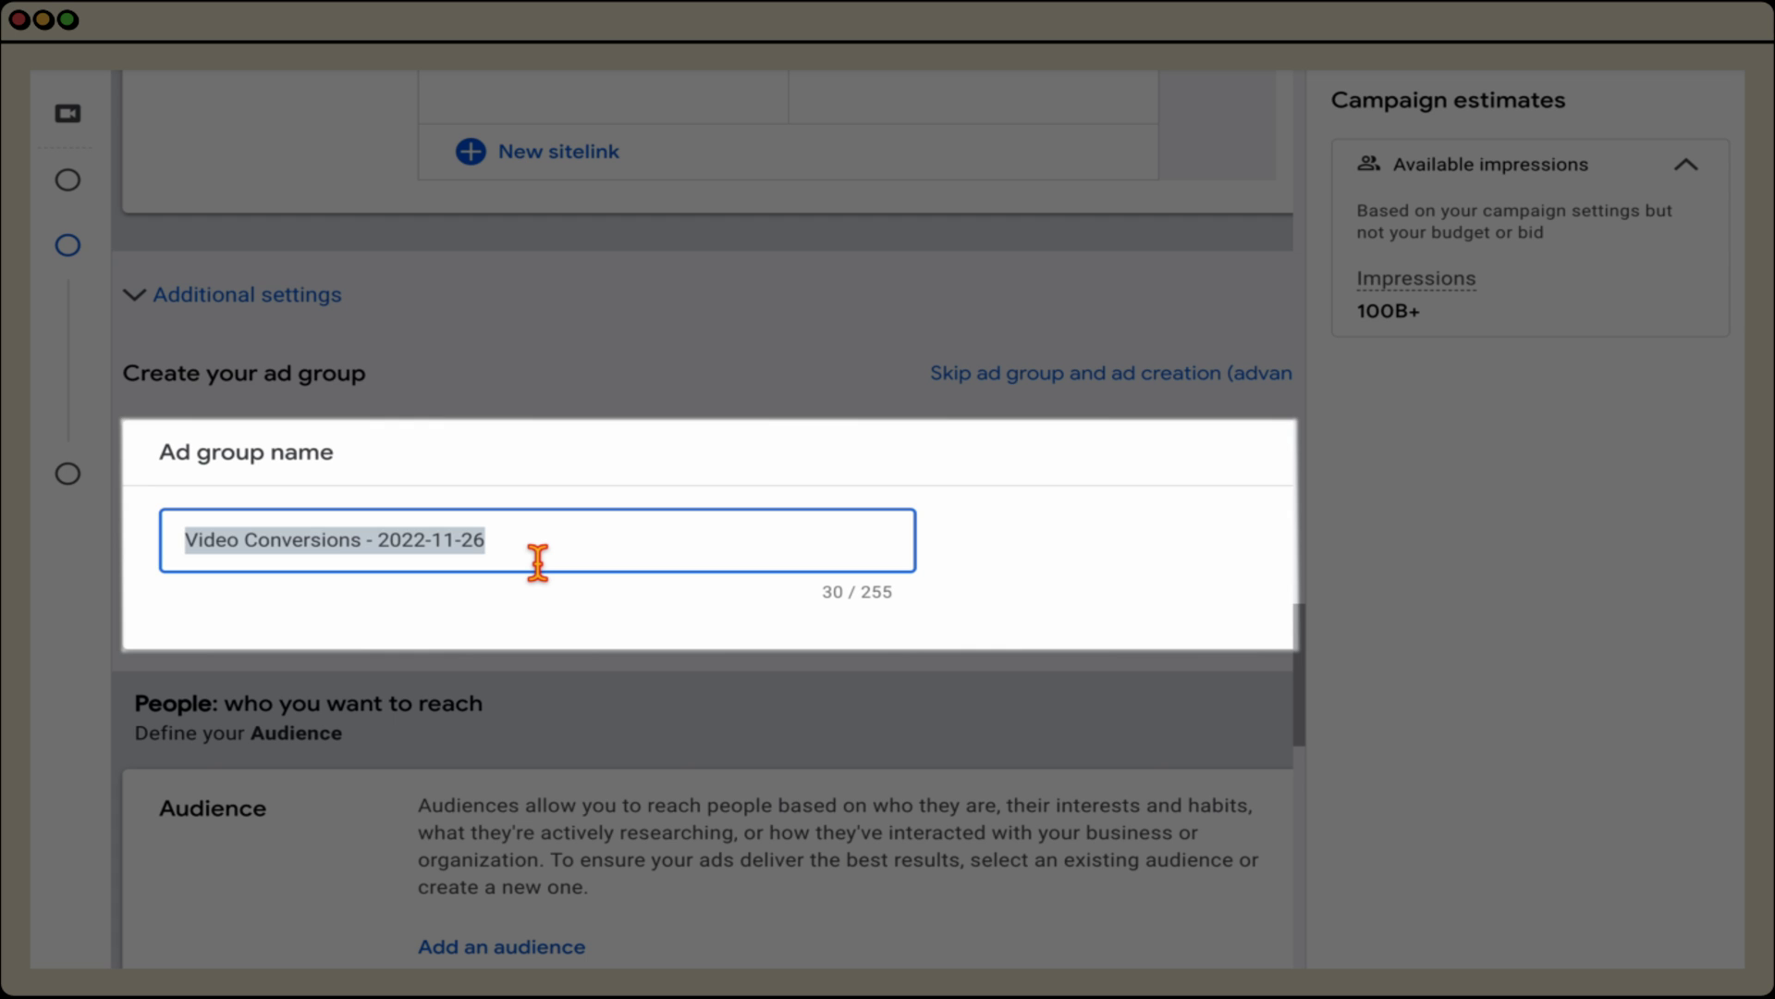
type("Leads 2023")
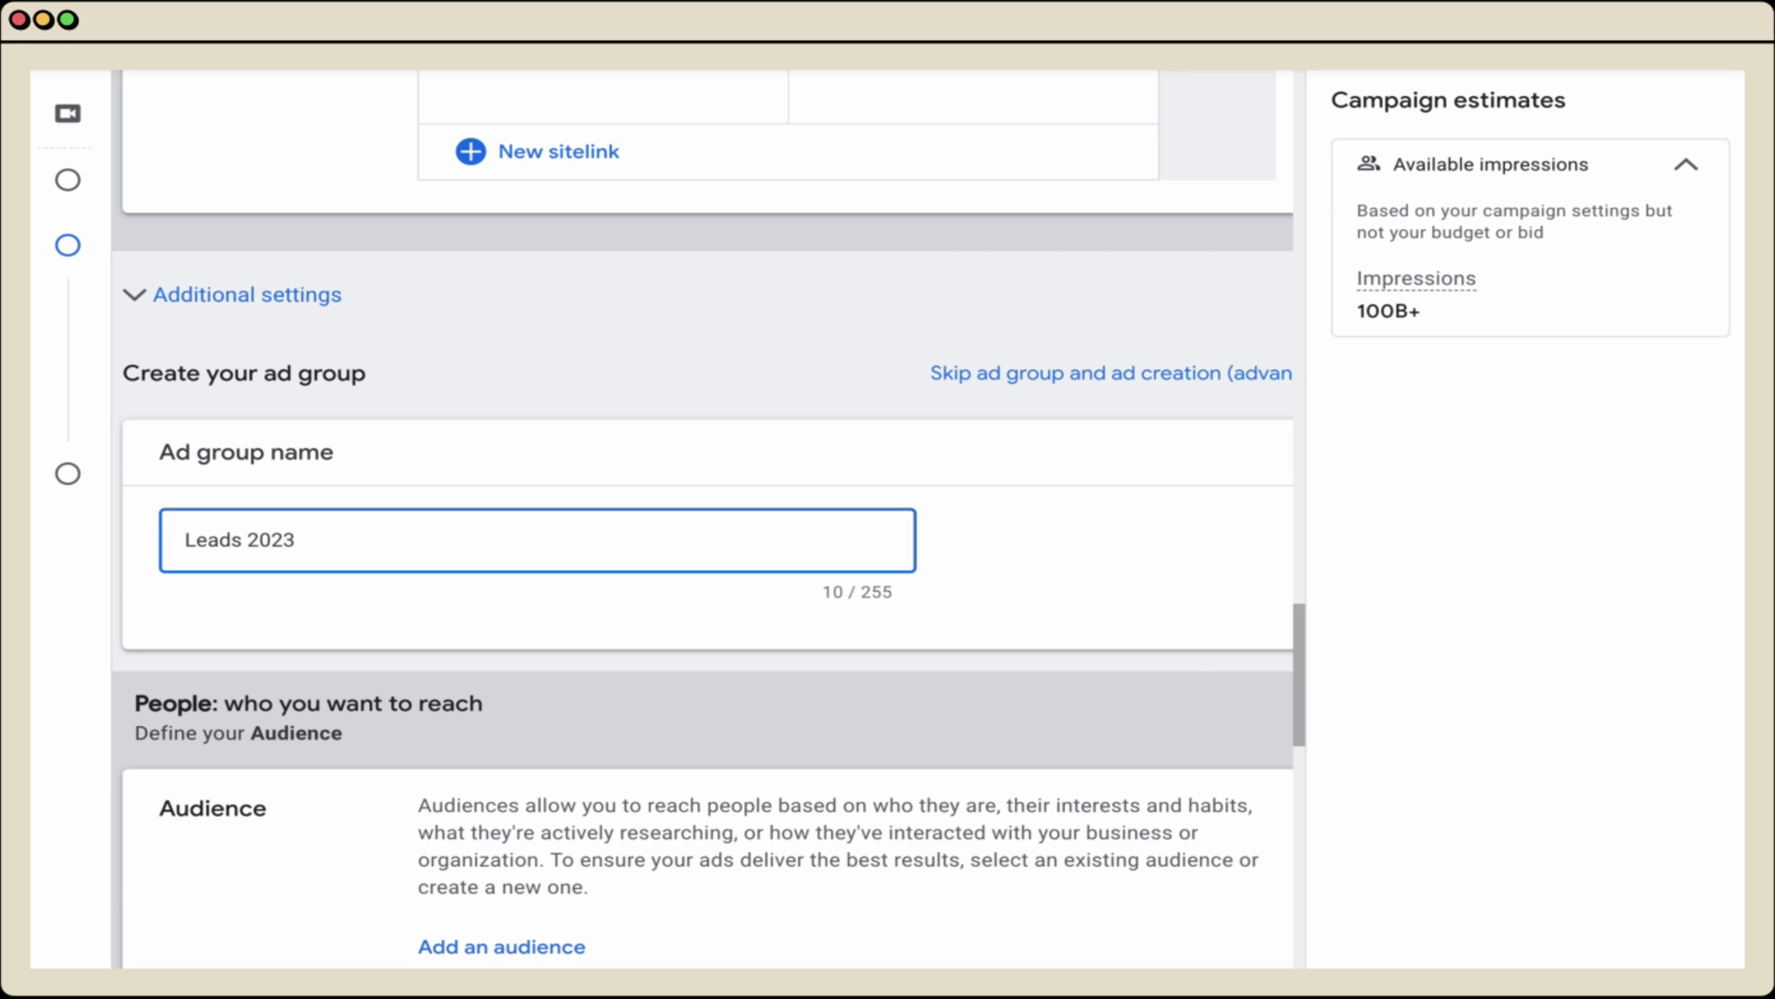
scroll(630, 613, "down", 3)
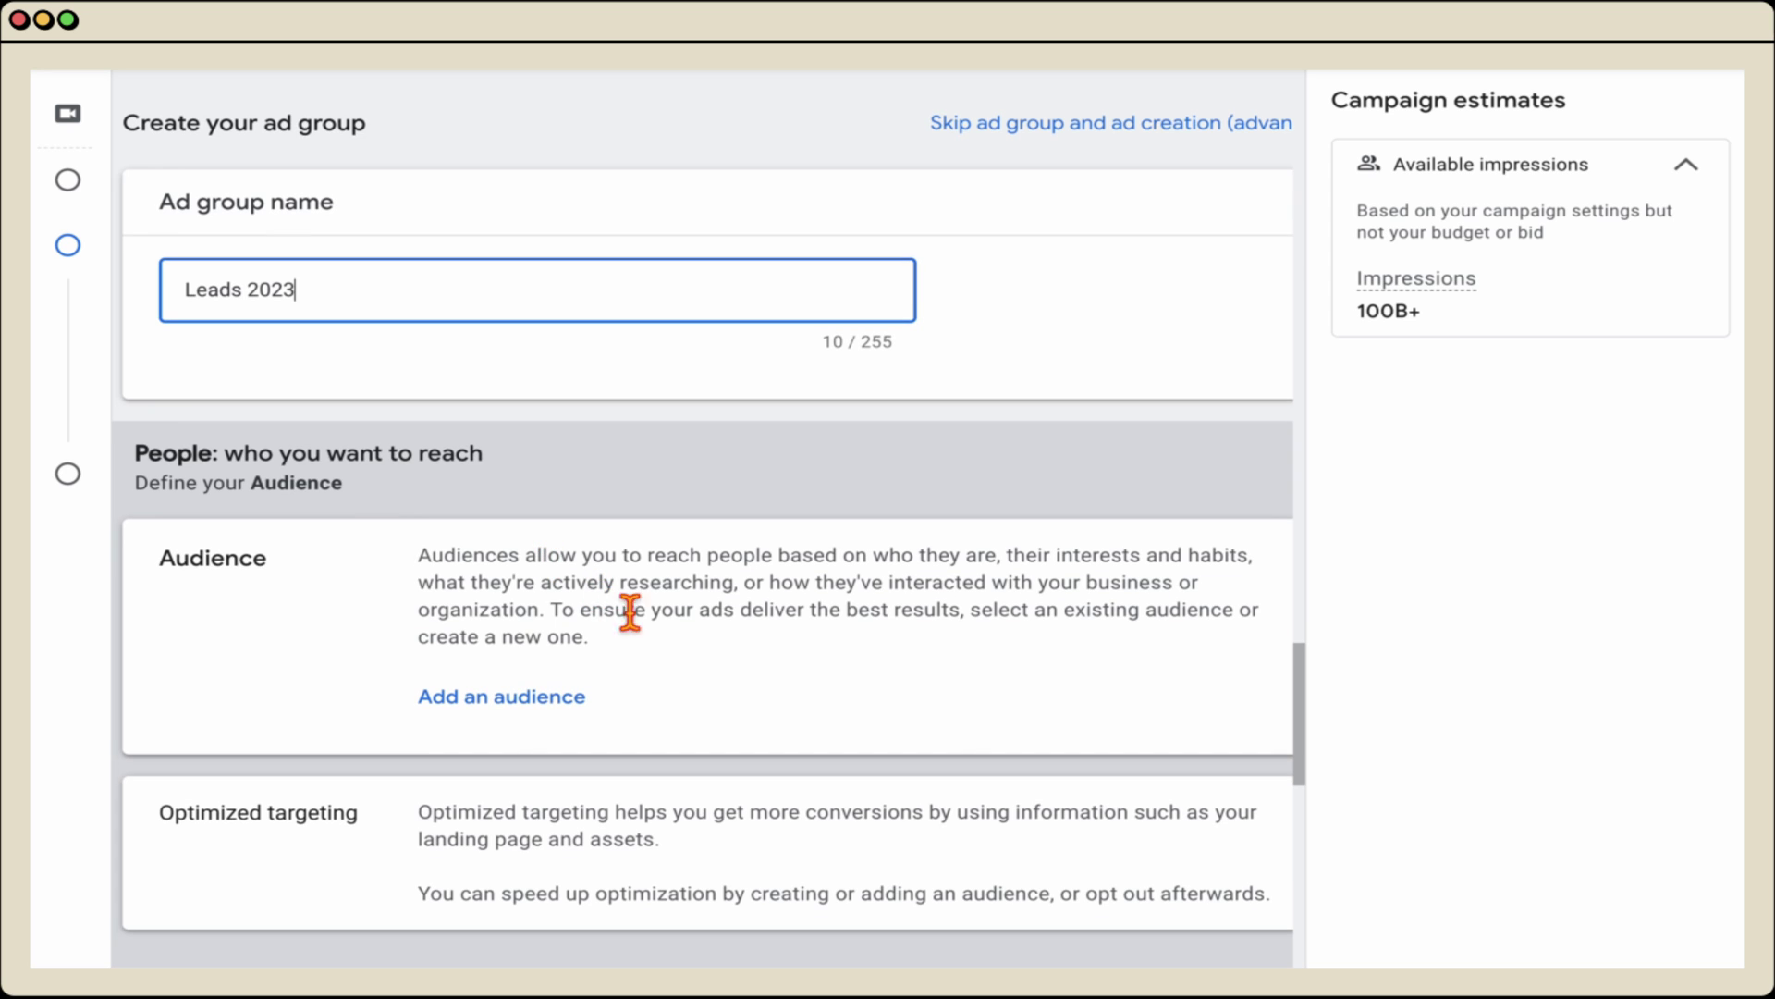
scroll(636, 636, "down", 2)
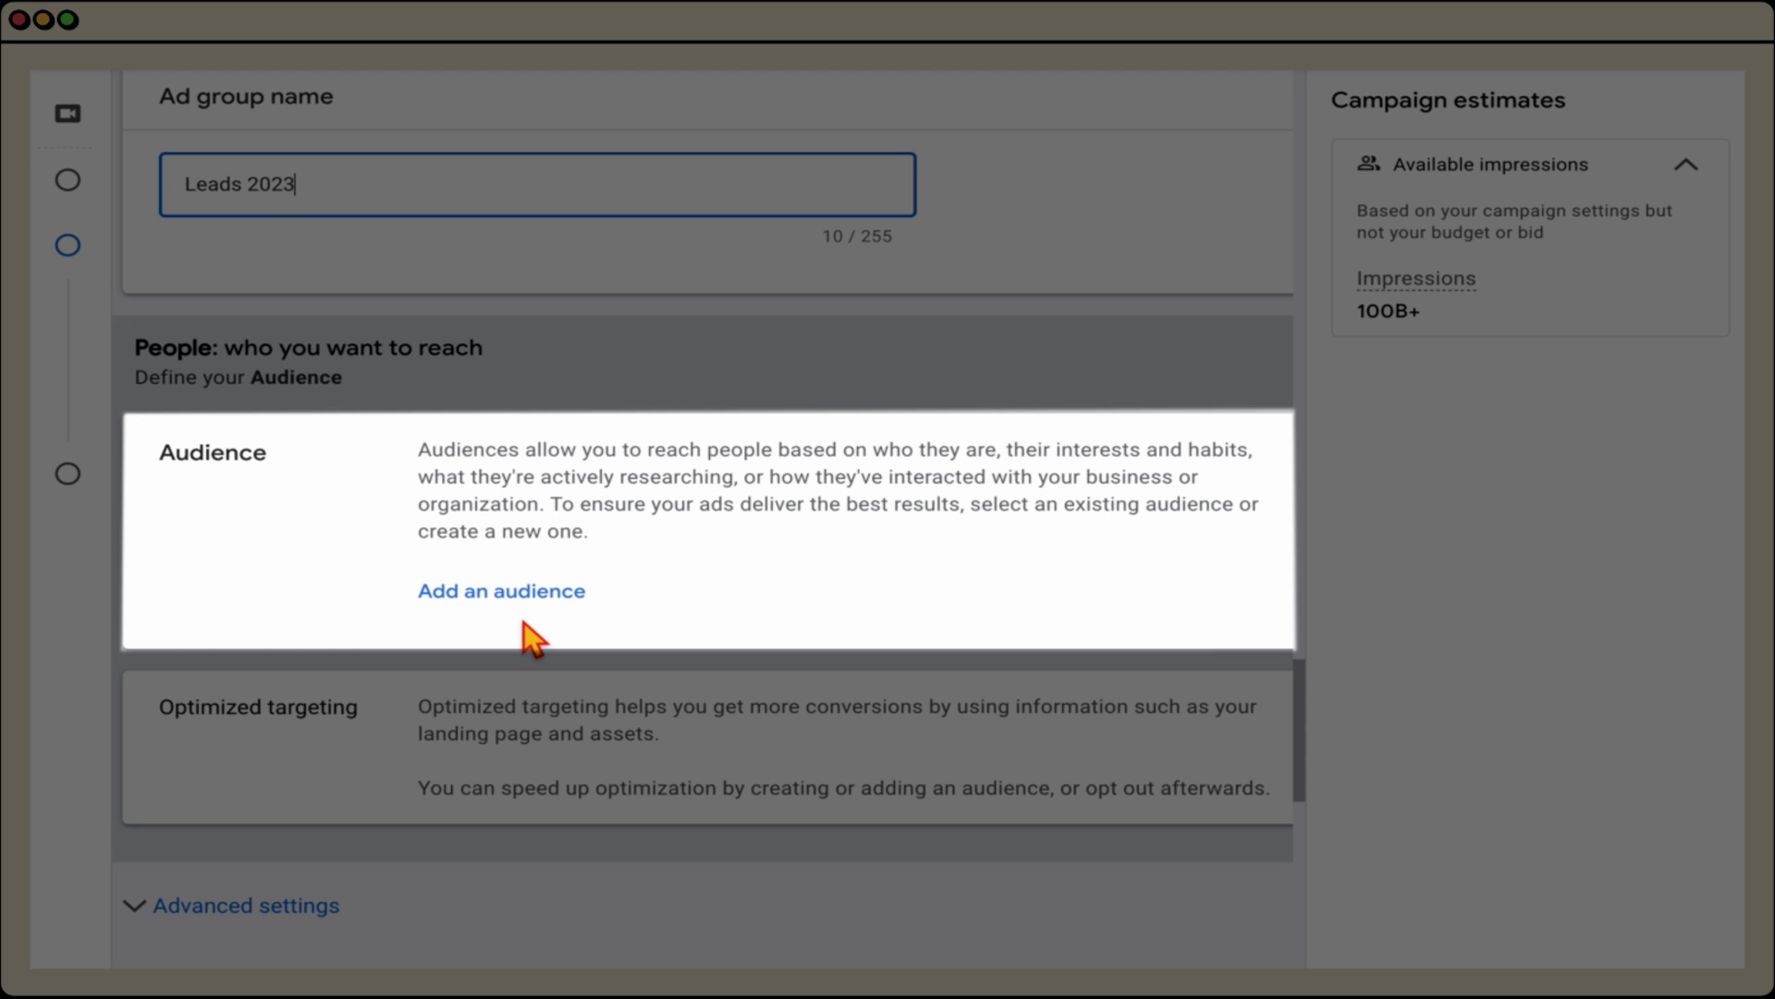
From the ad group's audience picker, open the saved Checklist audience for editing.
left_click(573, 601)
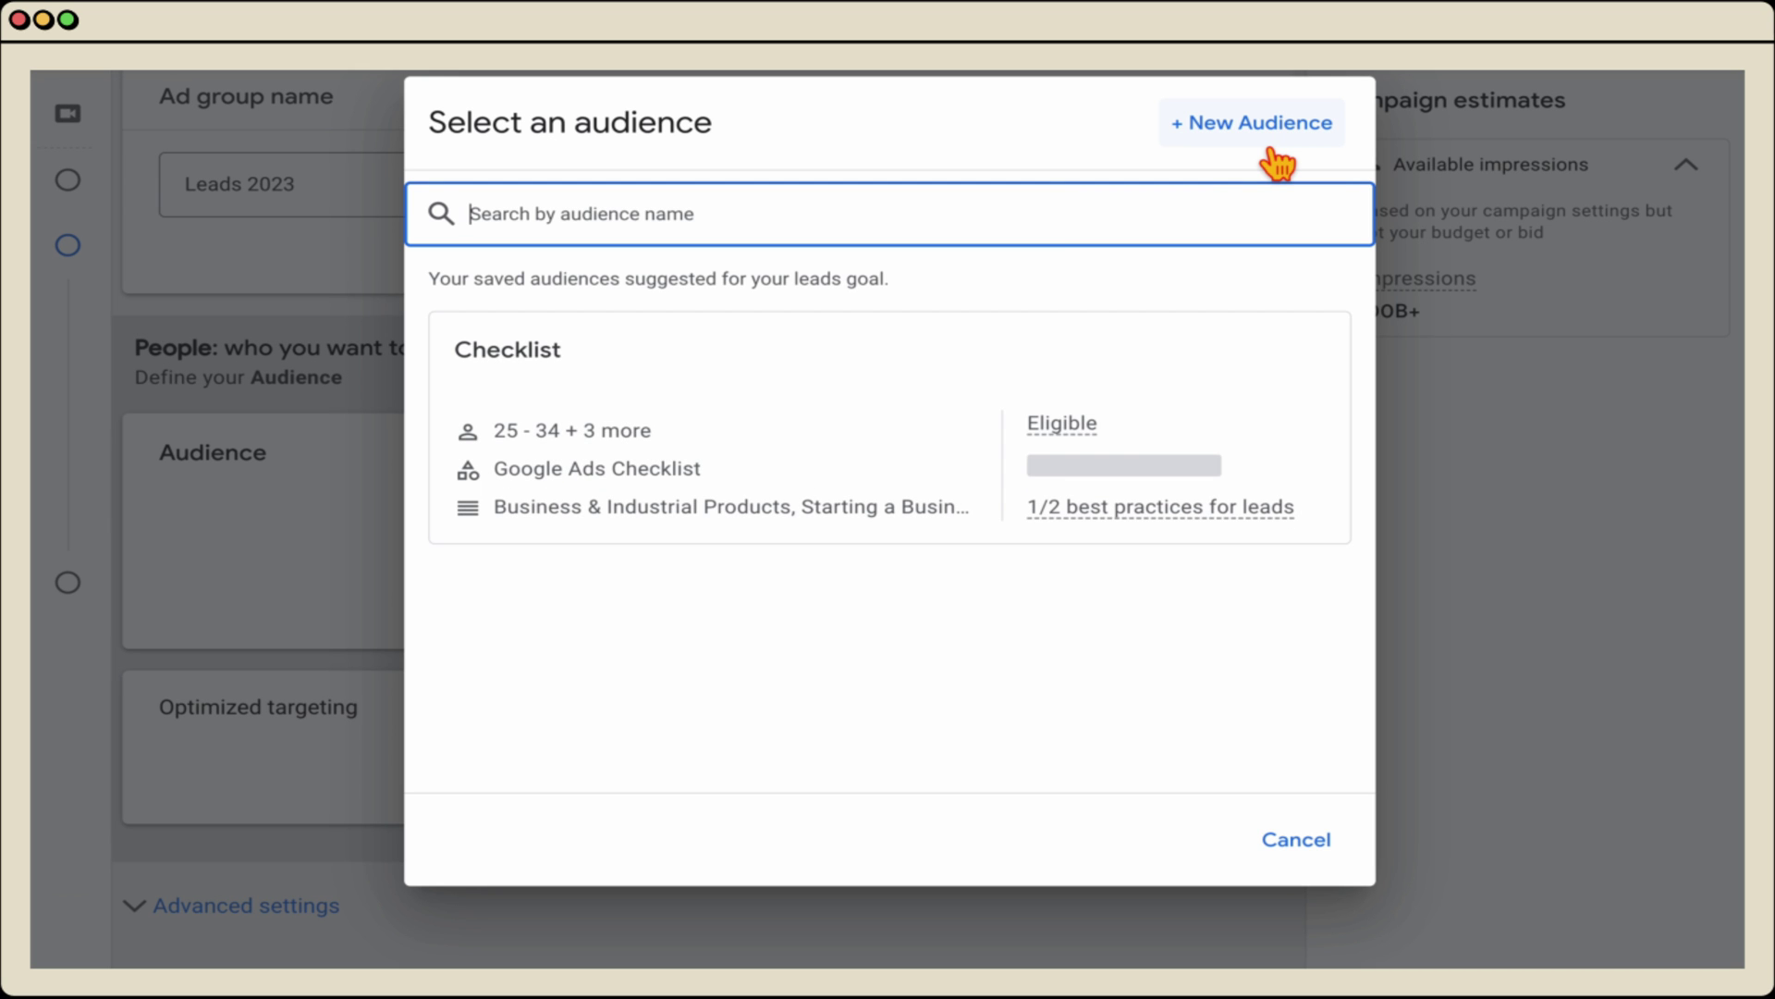
left_click(1272, 148)
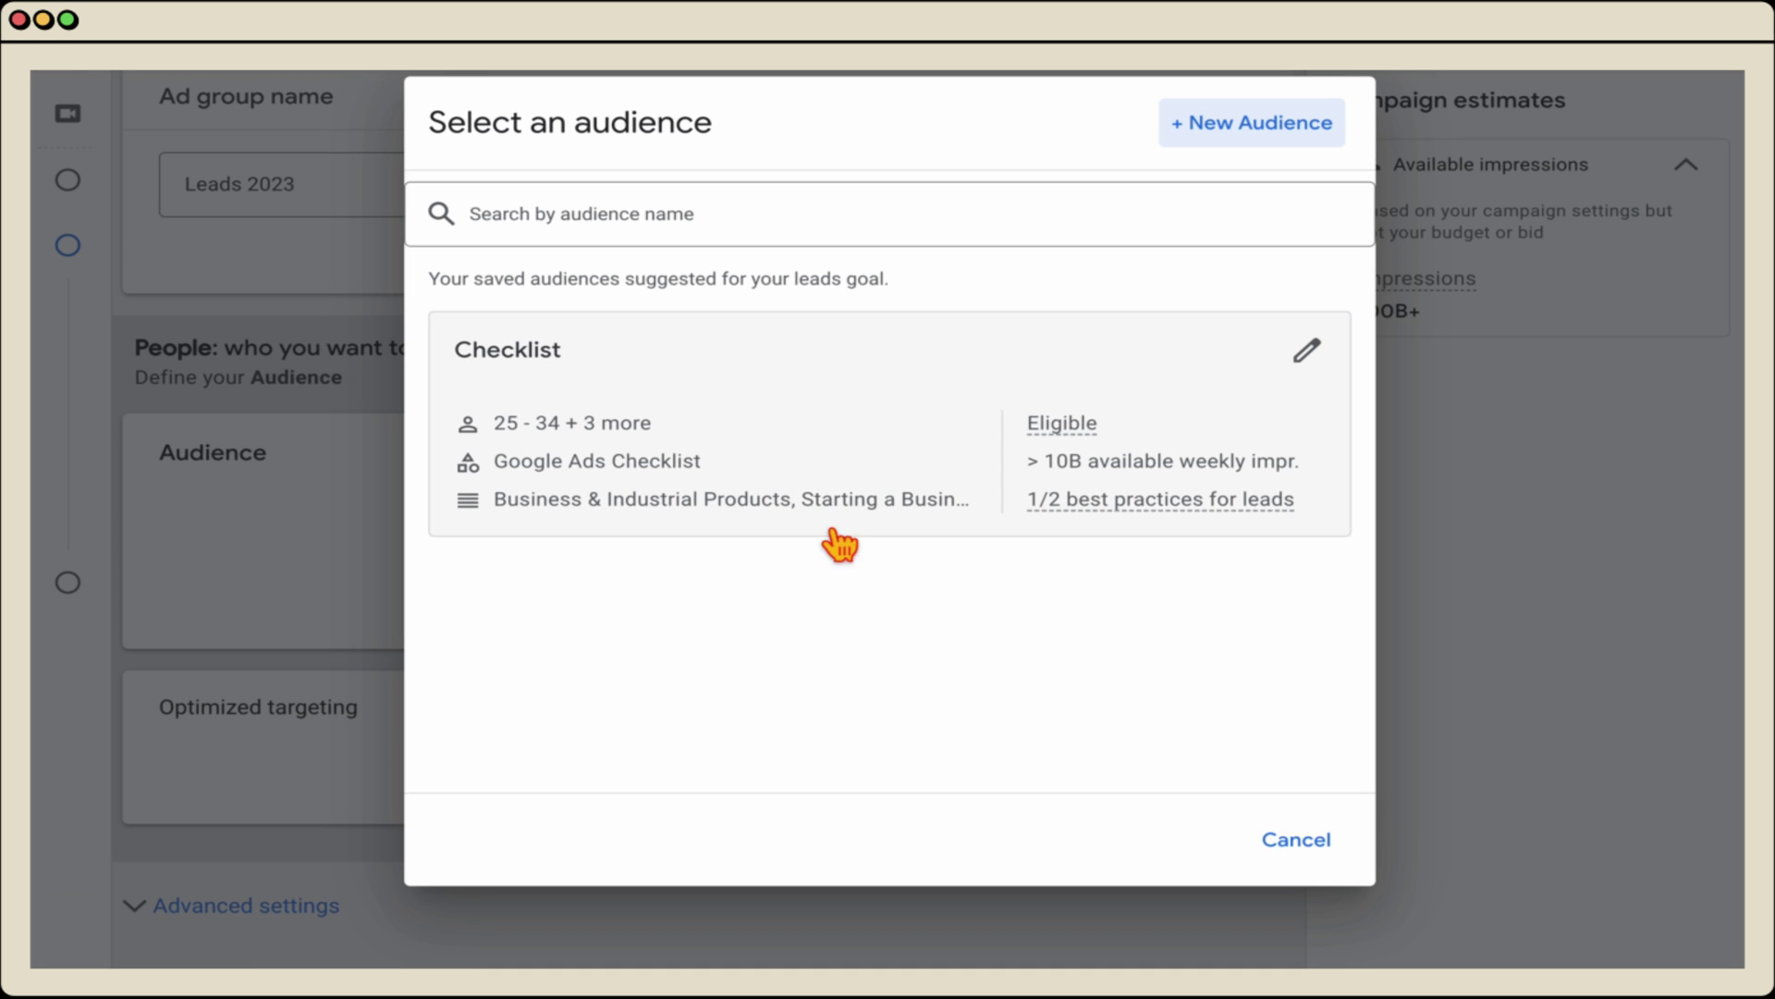
left_click(1307, 349)
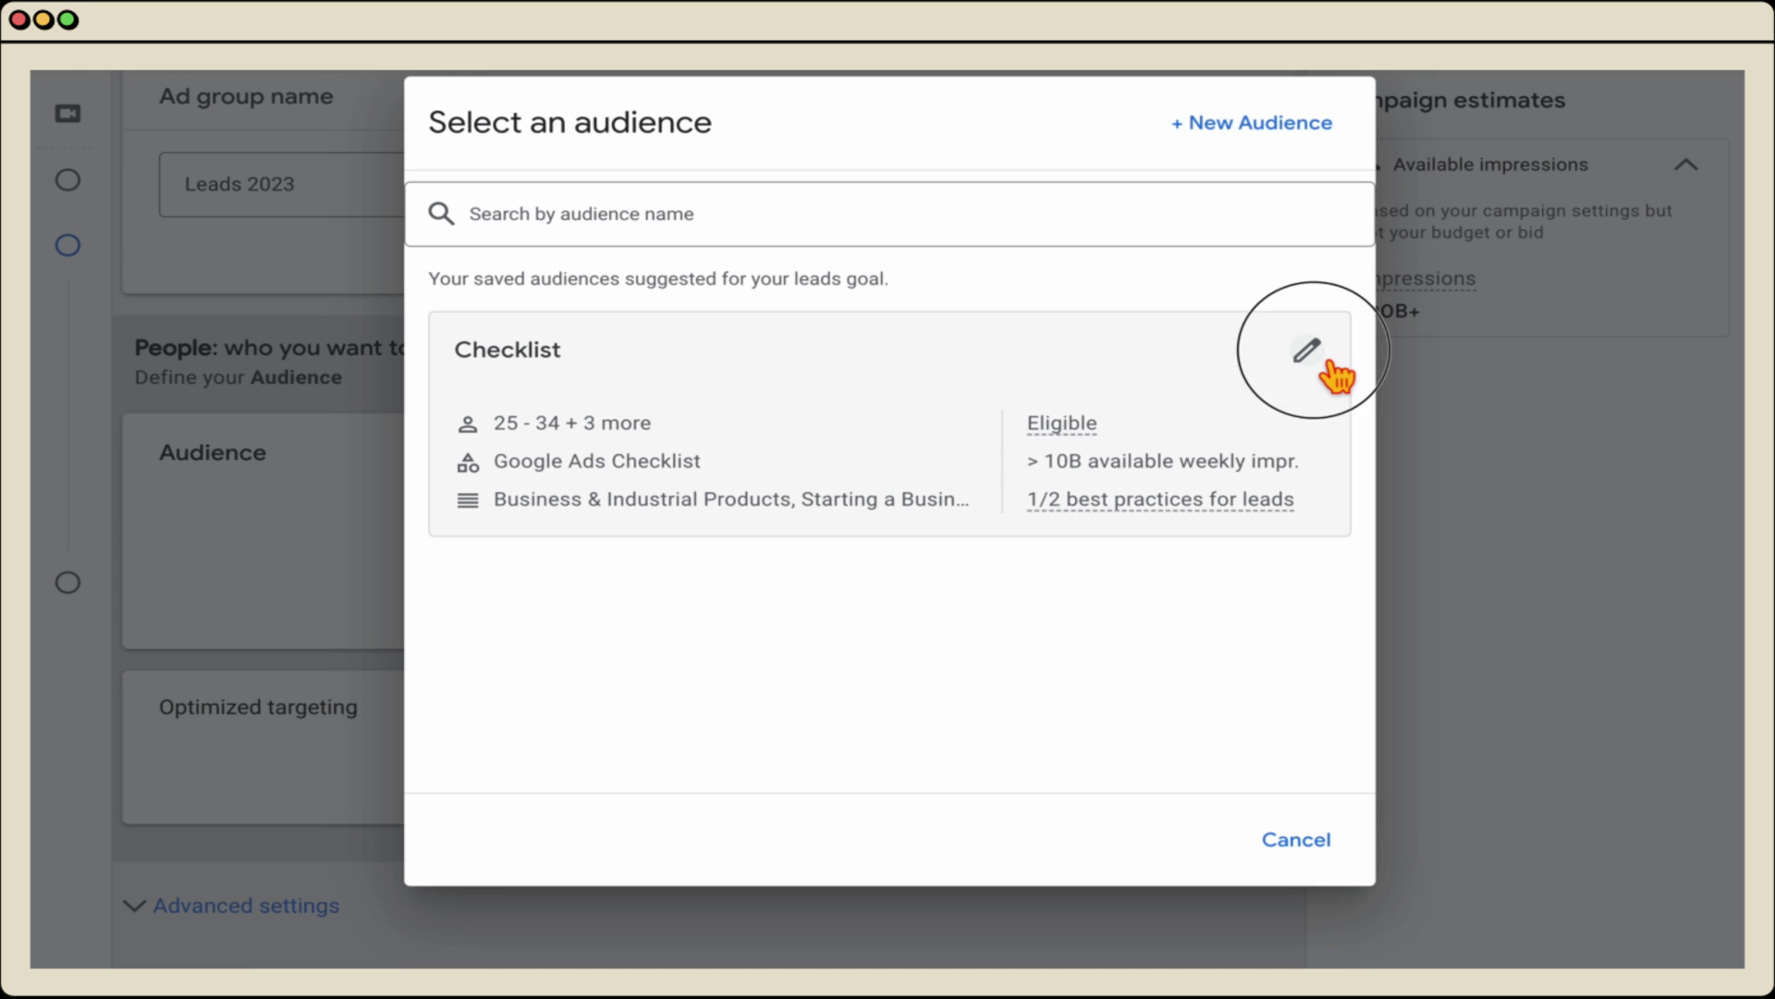
mouse_move(823, 467)
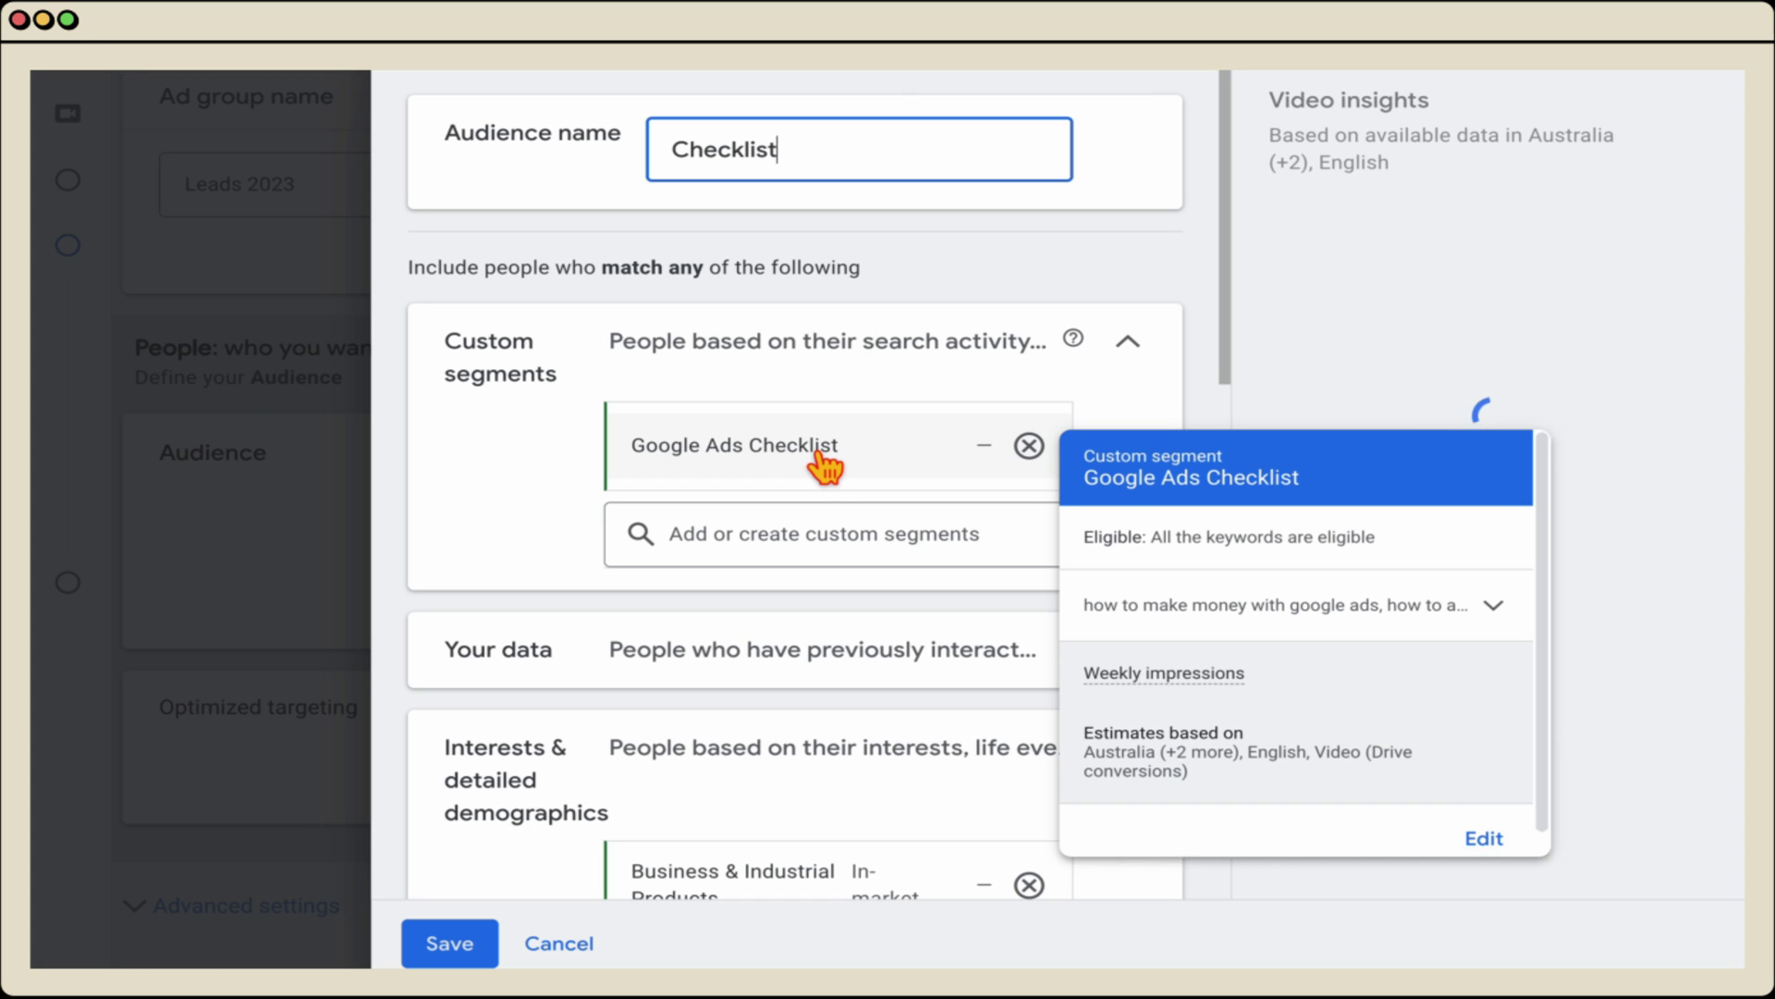
Review the ten Google search terms in the Google Ads Checklist custom segment.
left_click(791, 465)
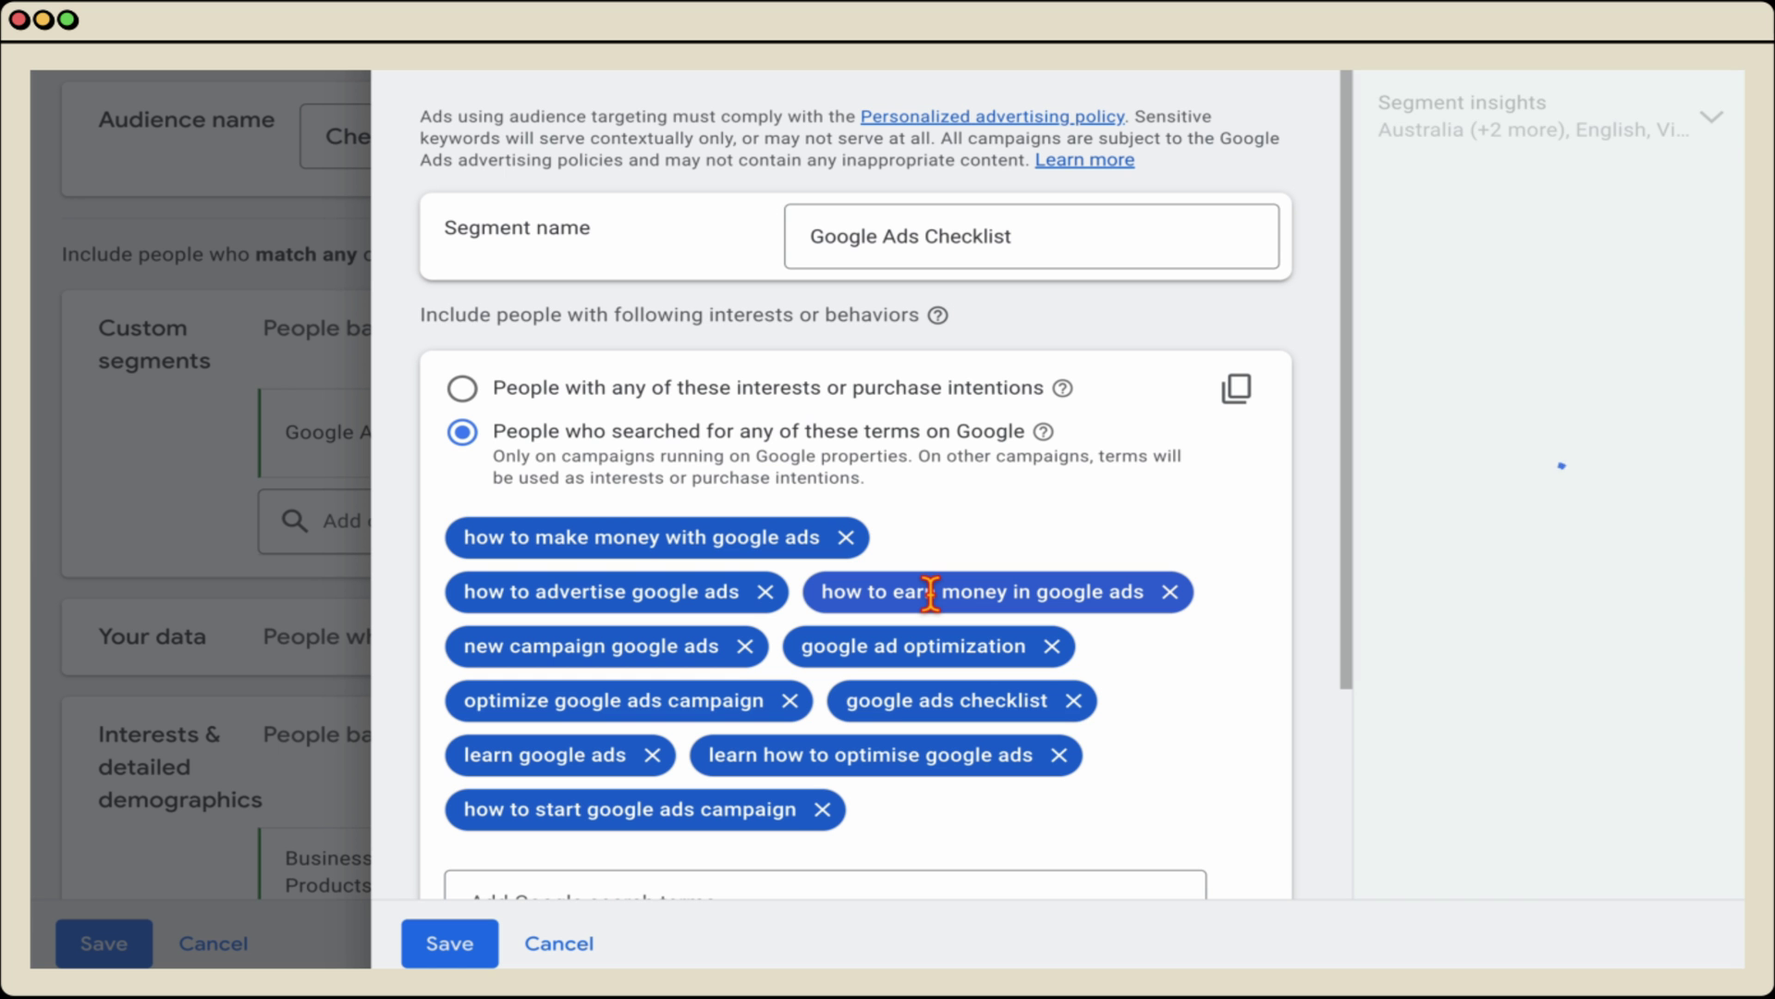
scroll(930, 586, "down", 3)
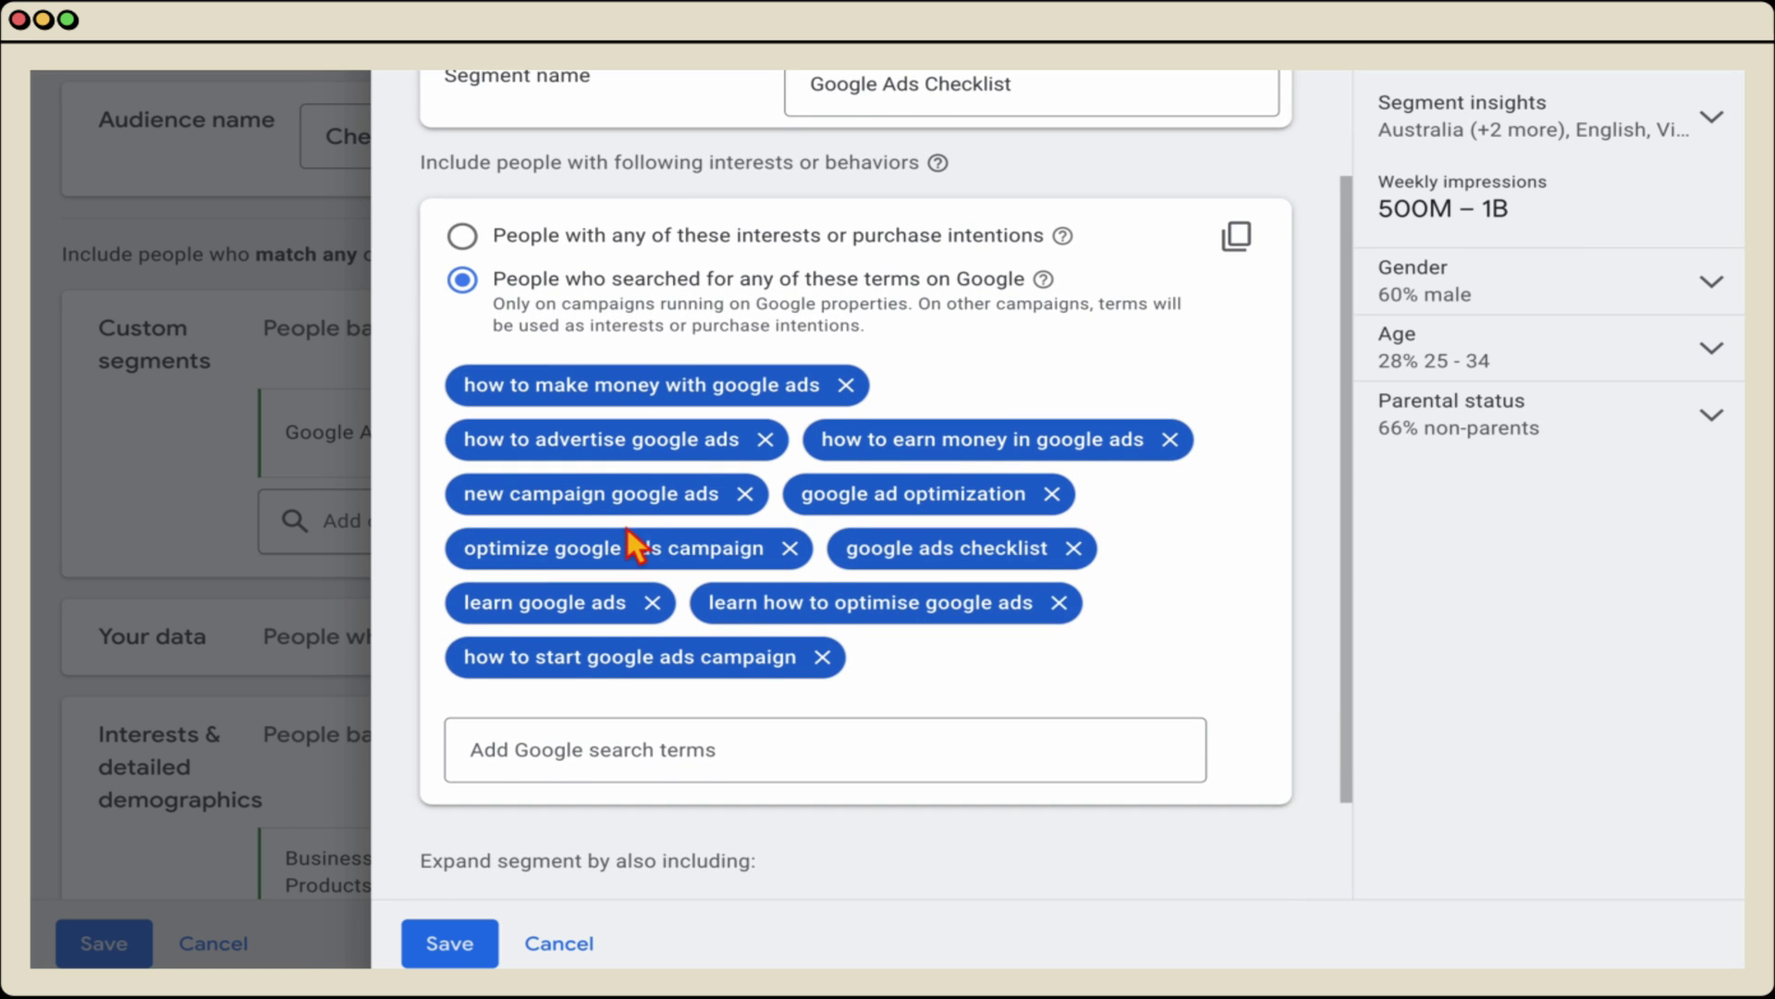
scroll(629, 528, "up", 1)
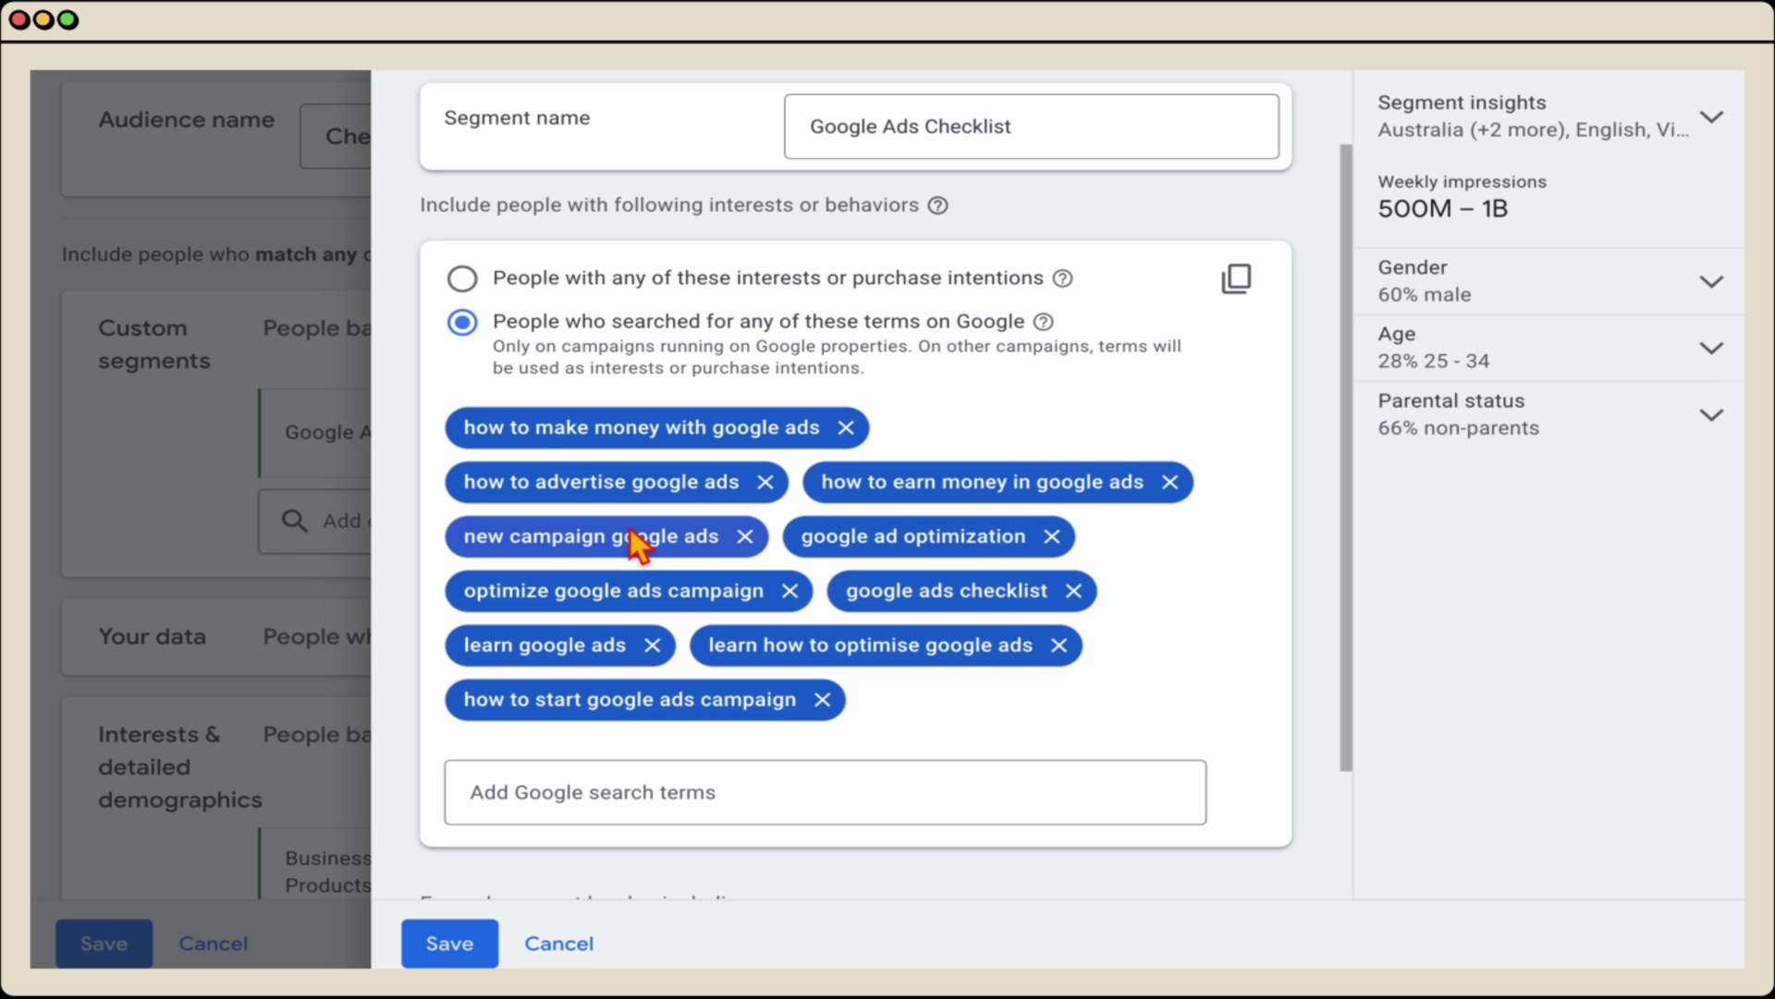
scroll(542, 451, "down", 1)
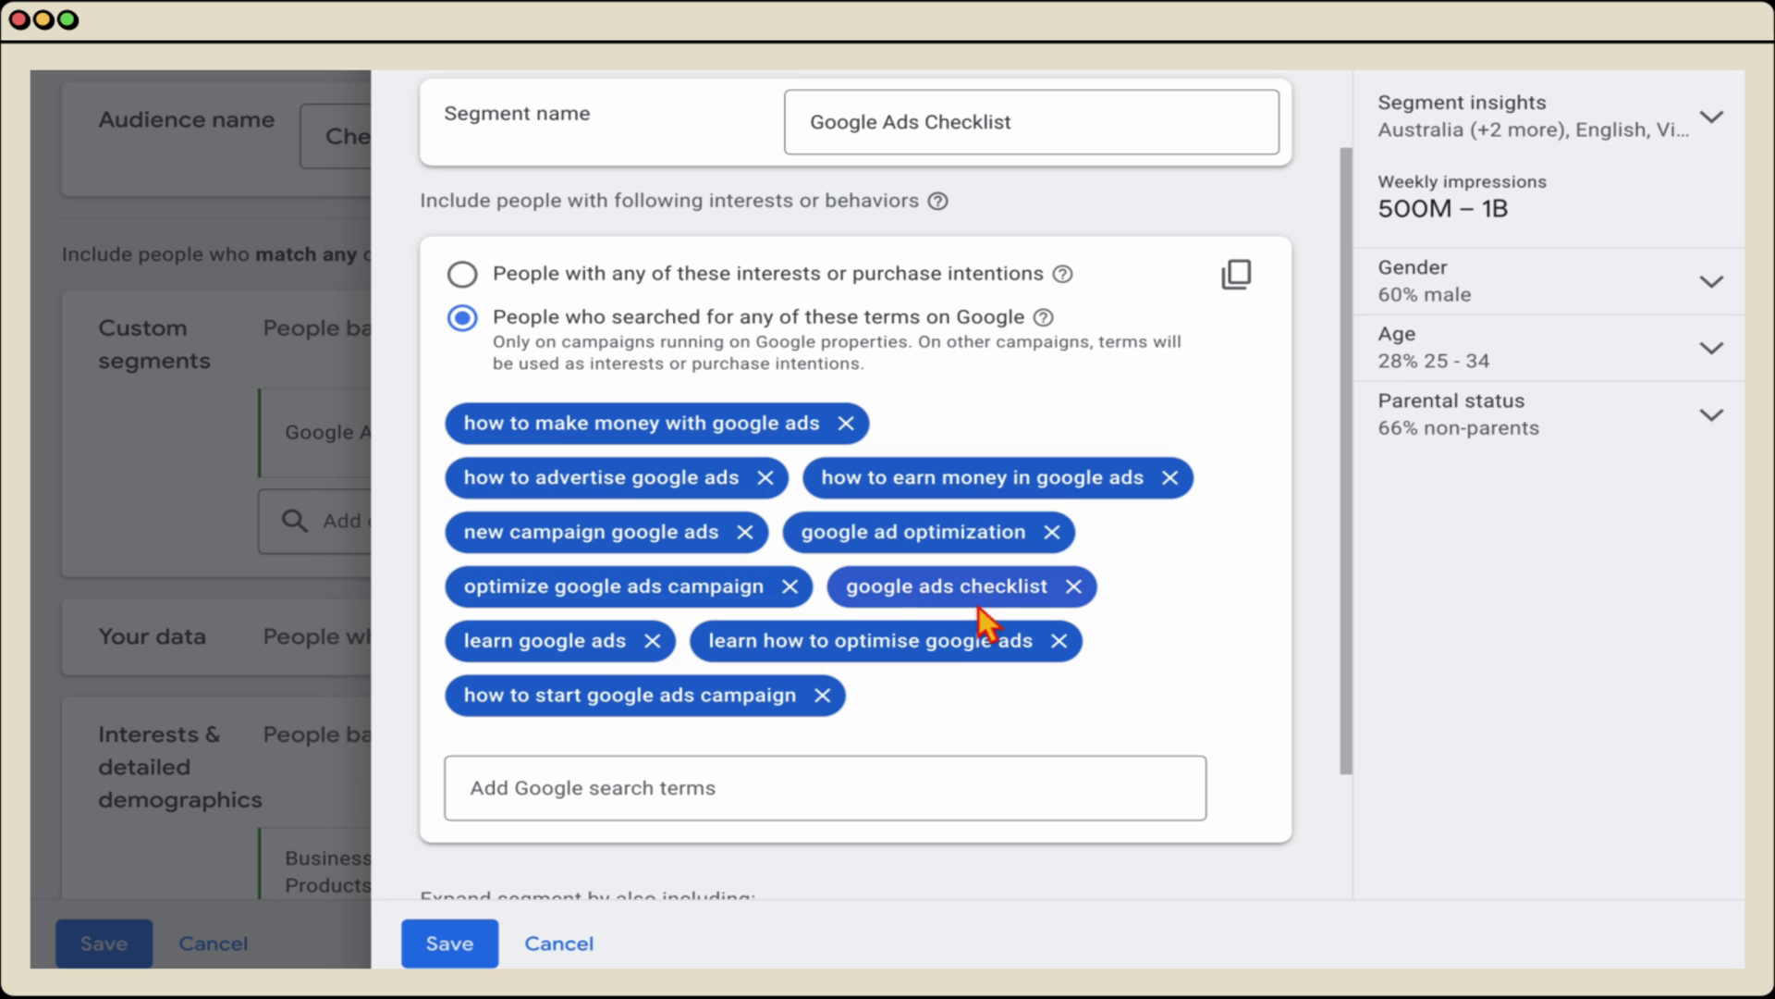
scroll(733, 789, "down", 2)
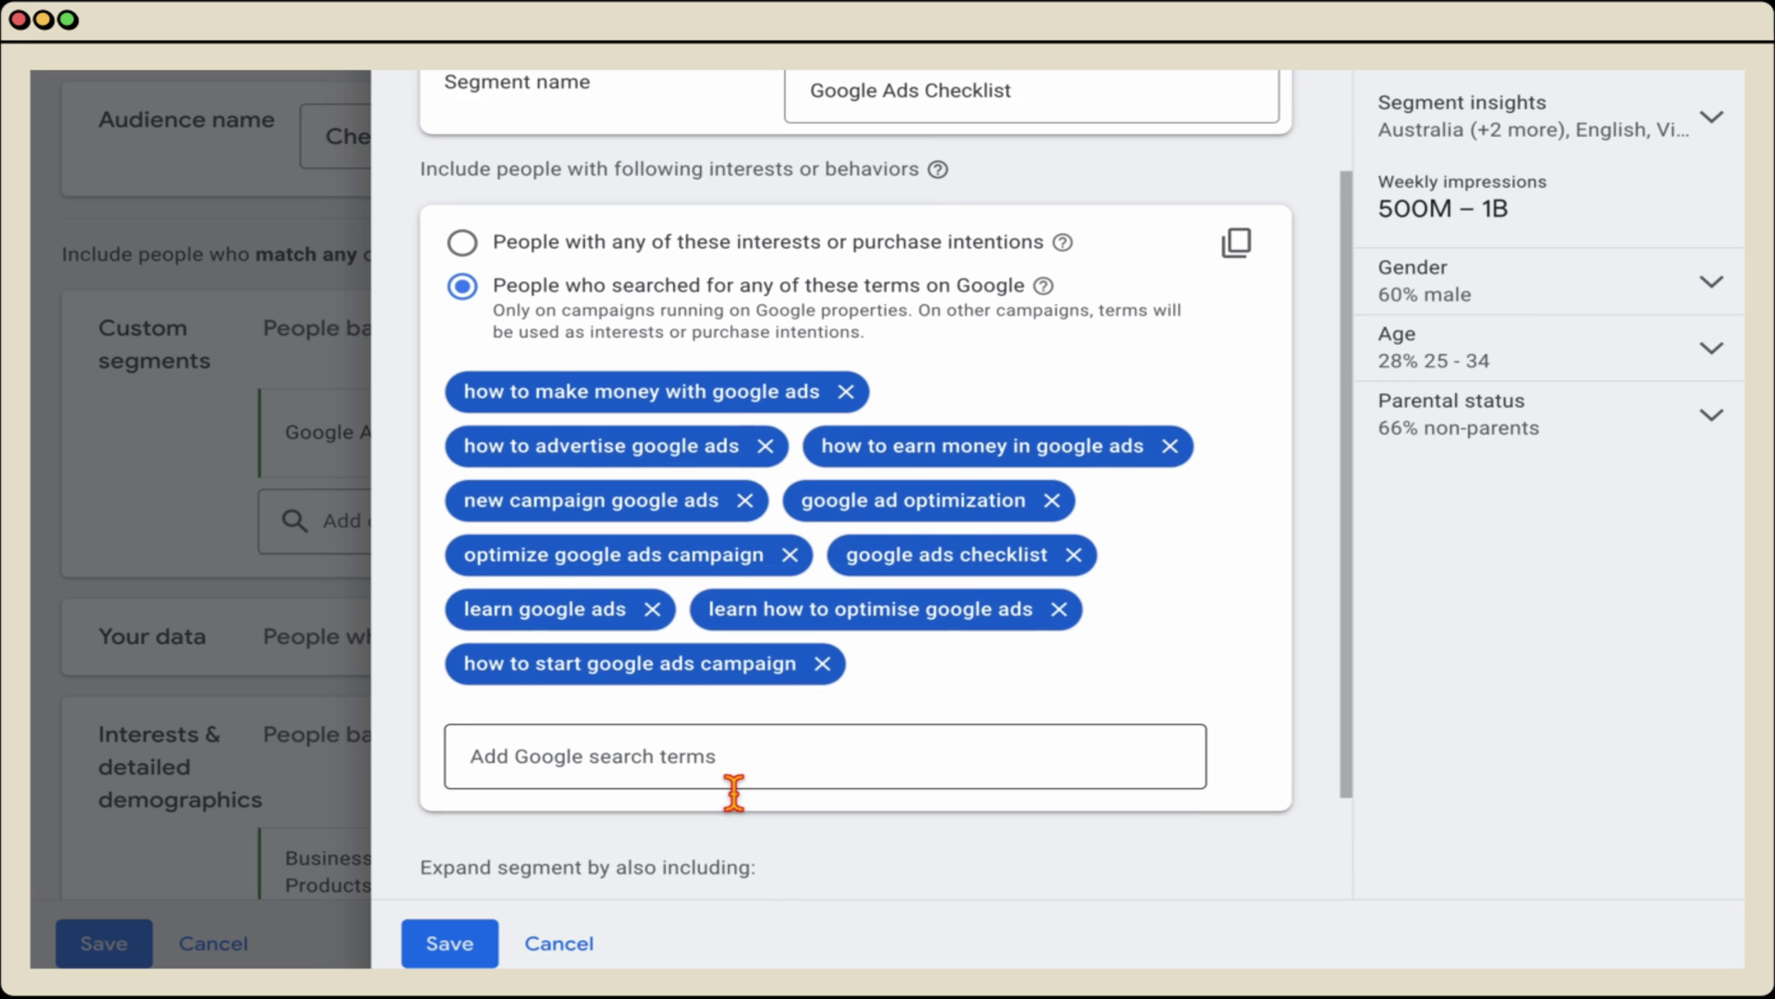
scroll(734, 793, "up", 4)
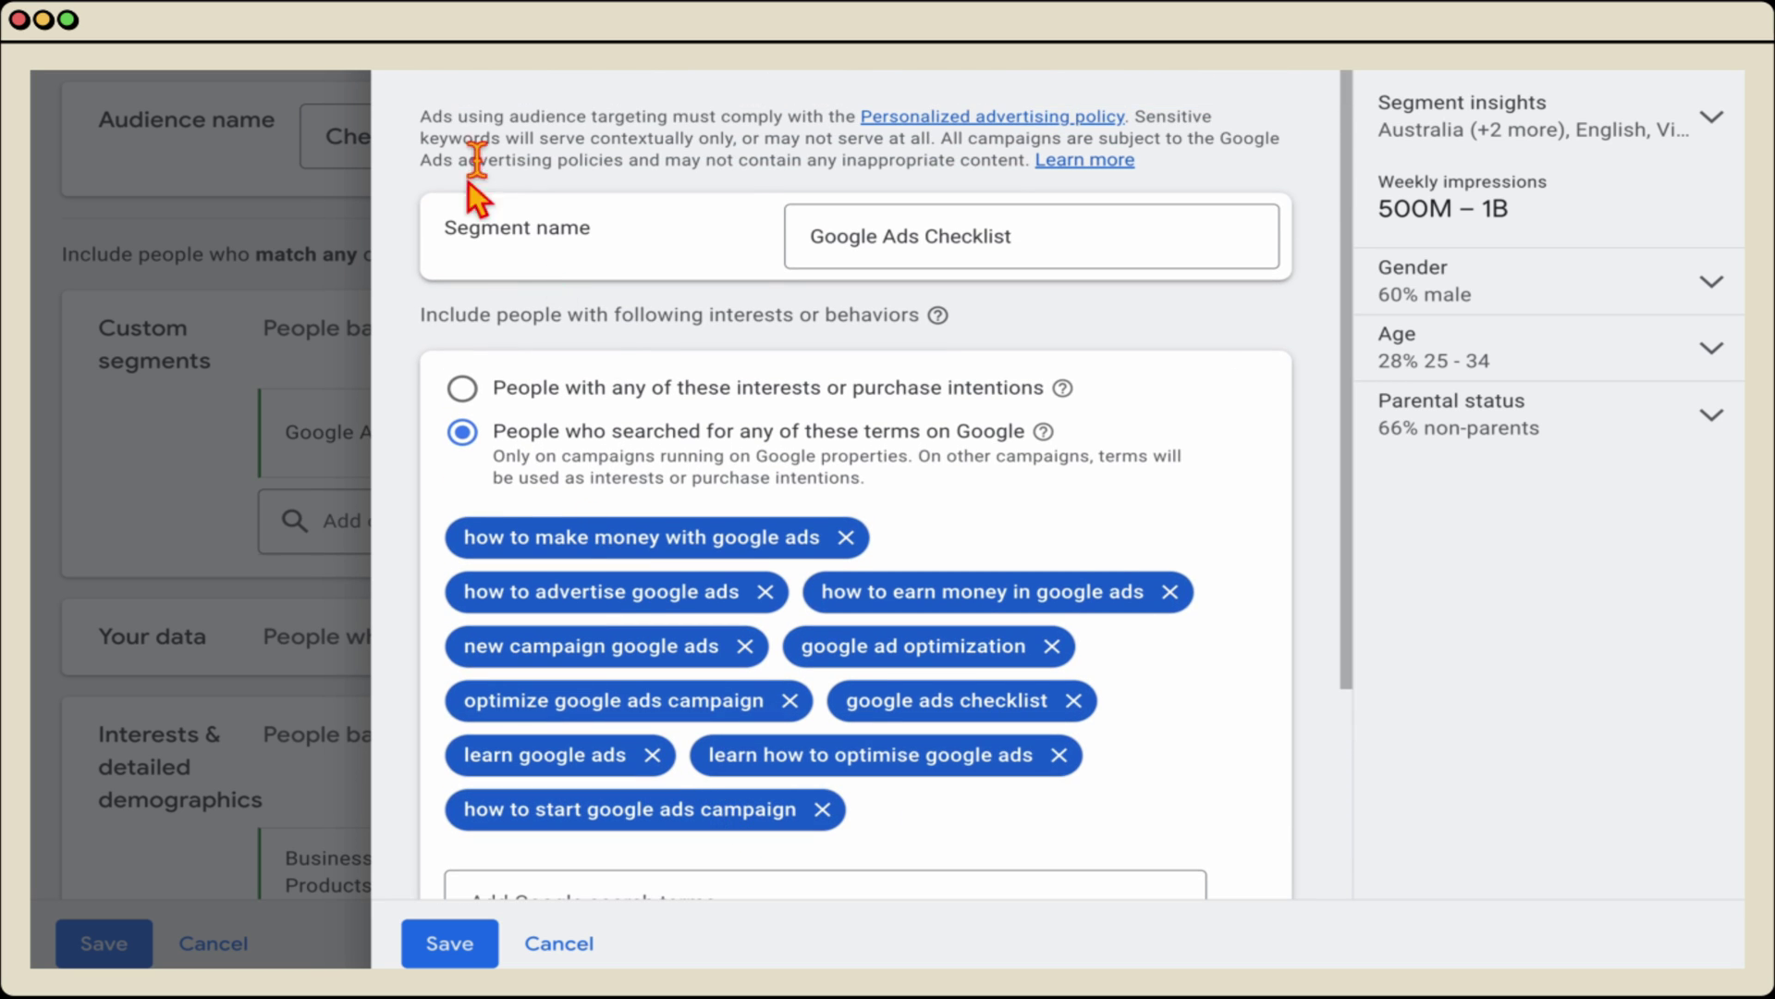
Add Similar to All visitors and All visitors (Google Analytics) as data segments.
left_click(450, 943)
left_click(805, 605)
left_click(765, 558)
left_click(647, 730)
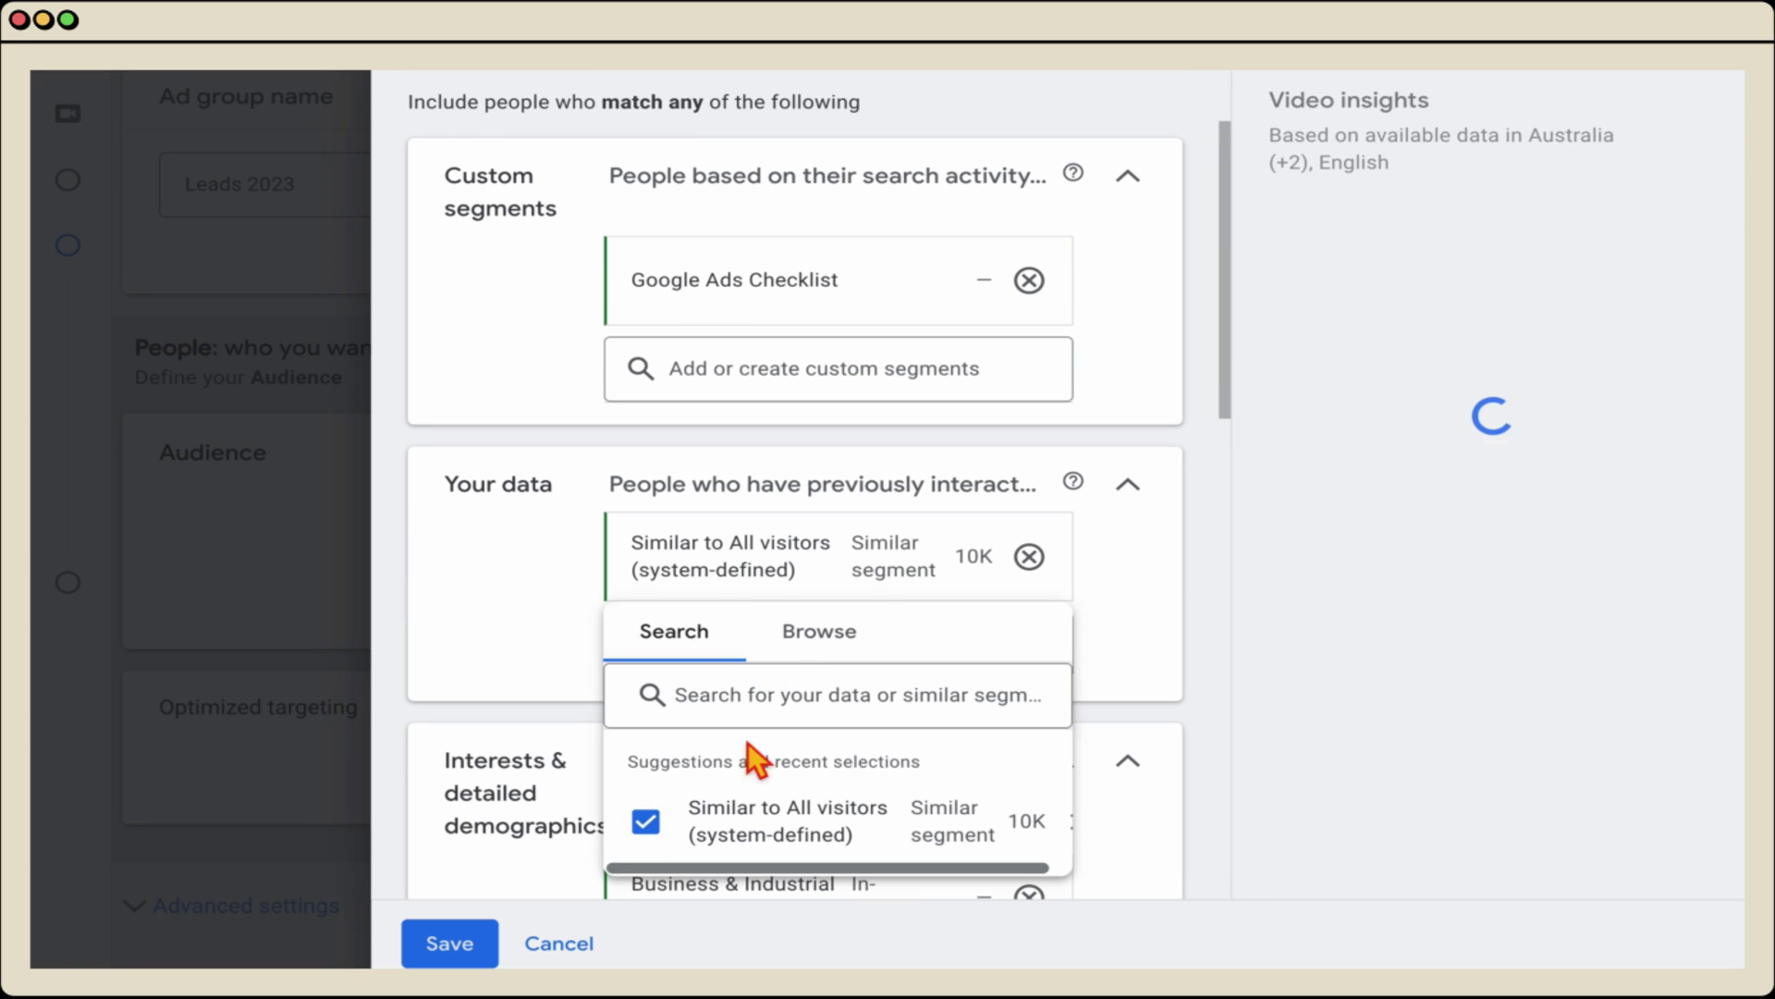
left_click(823, 649)
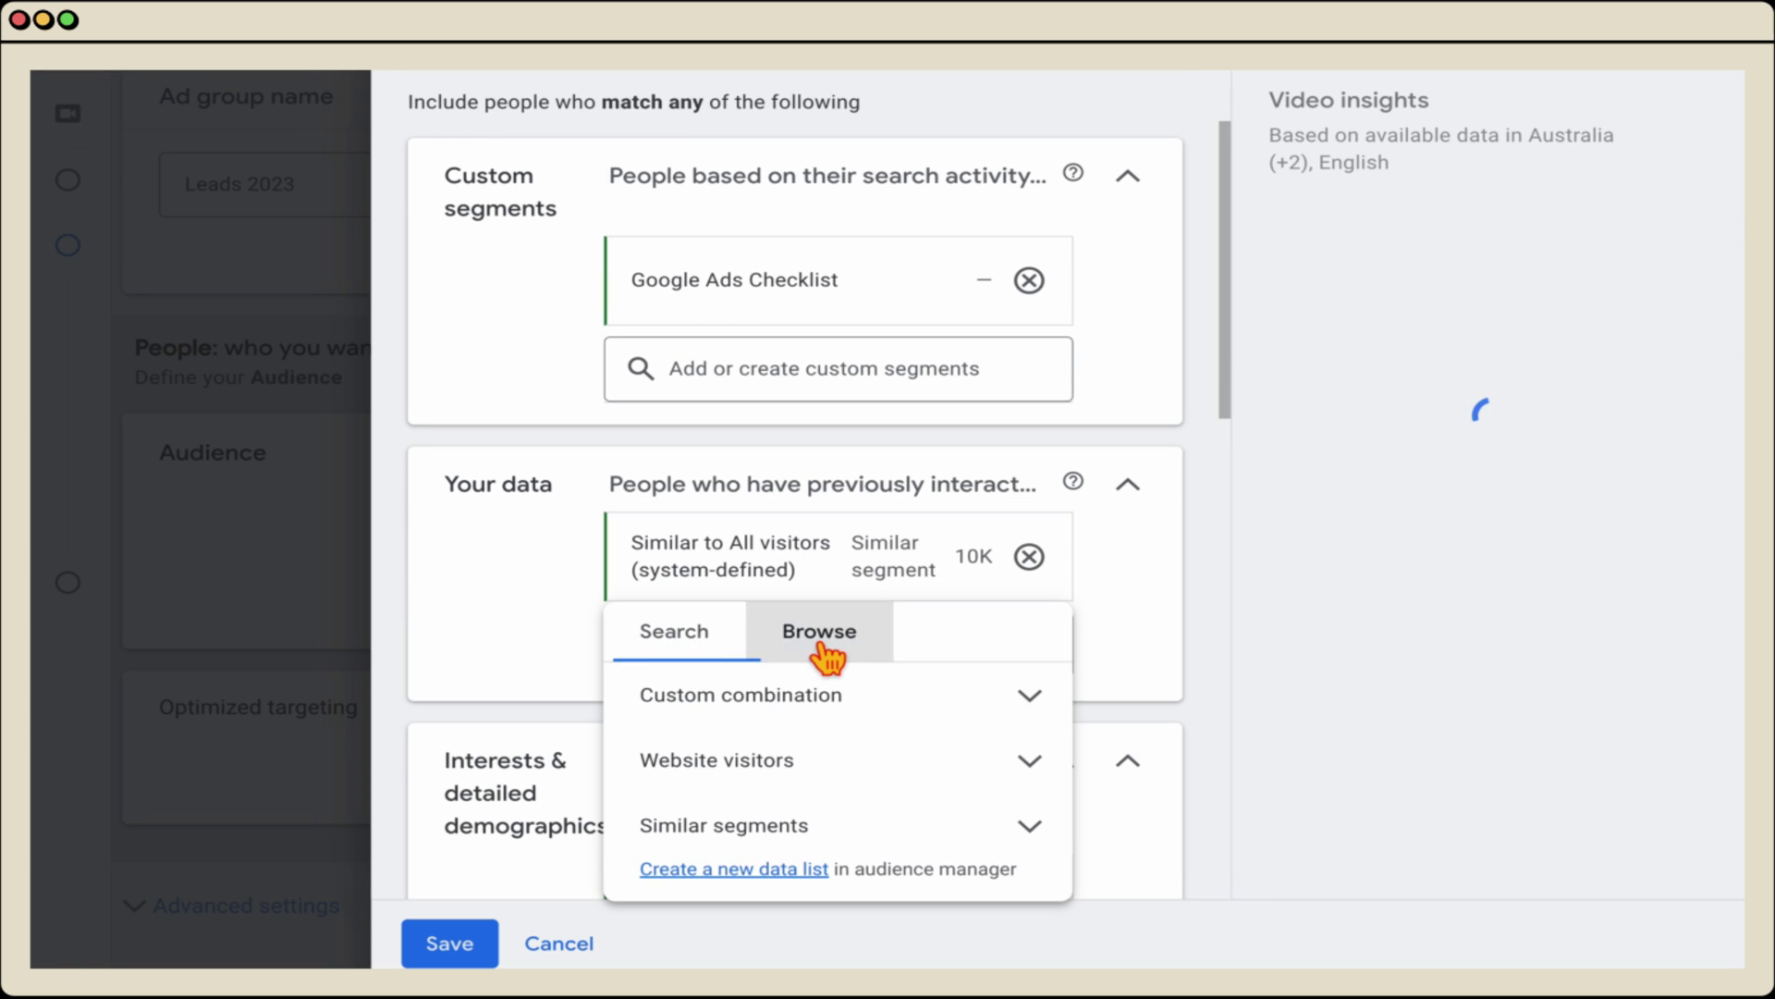
left_click(951, 759)
scroll(944, 791, "up", 3)
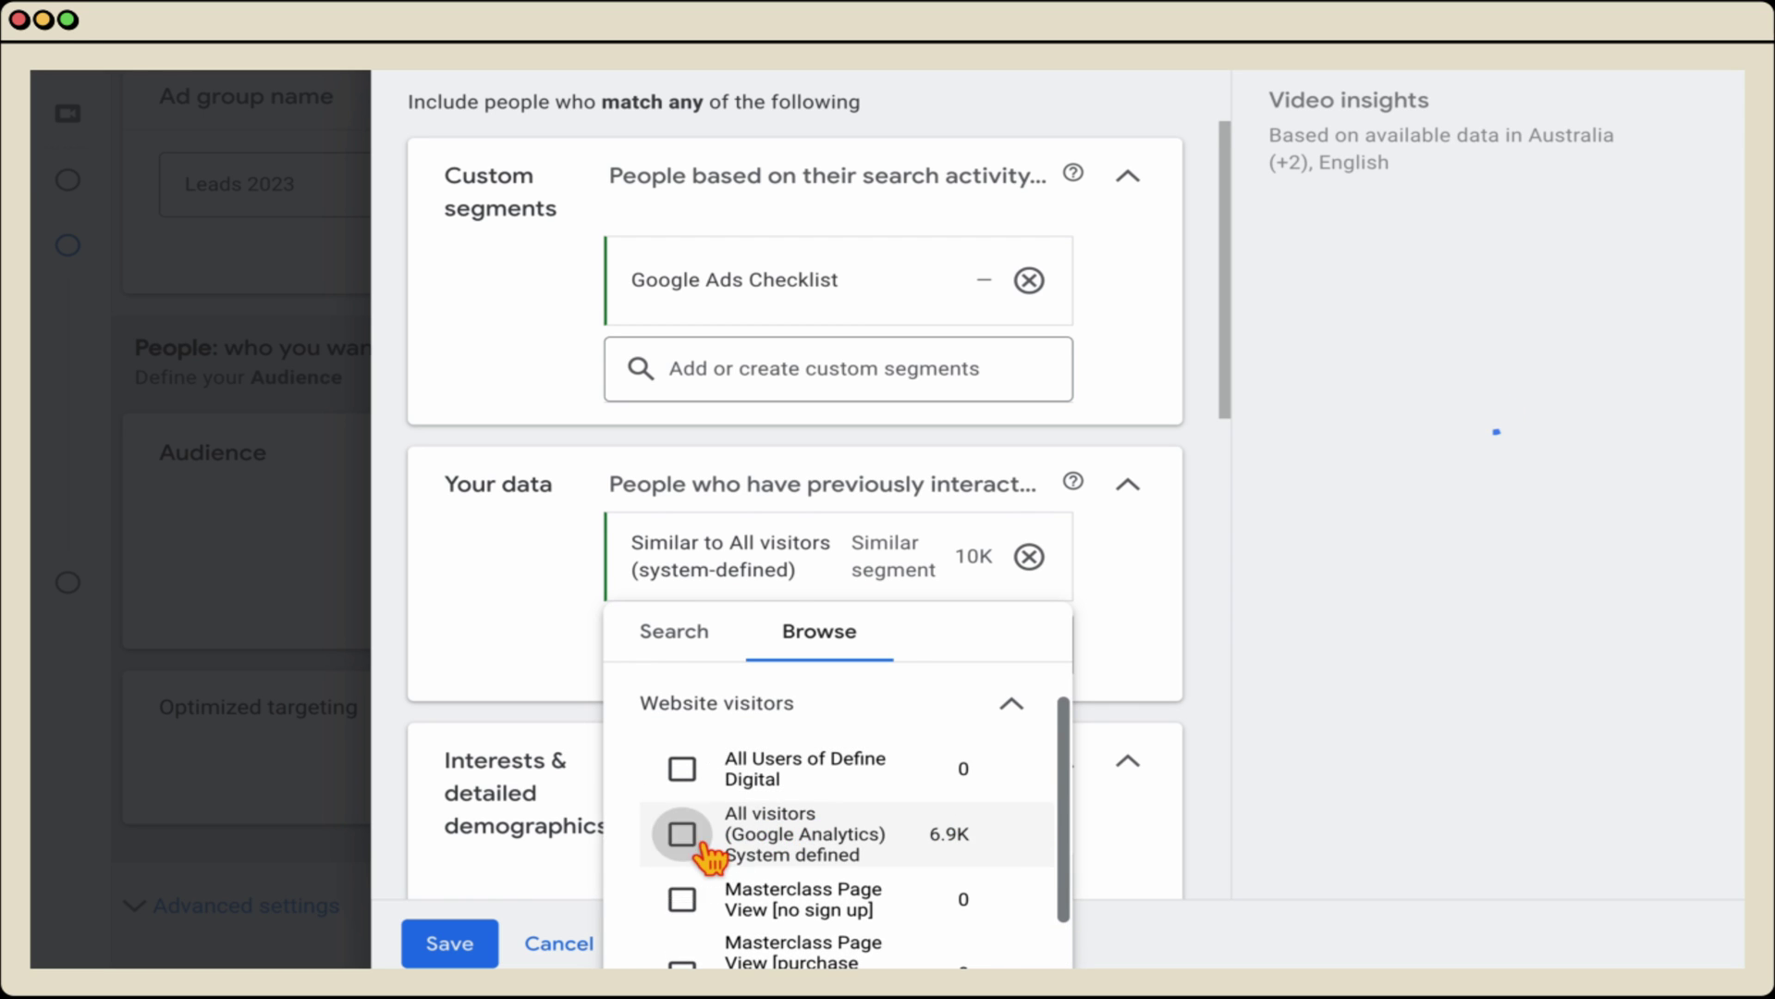
left_click(686, 834)
scroll(725, 846, "down", 3)
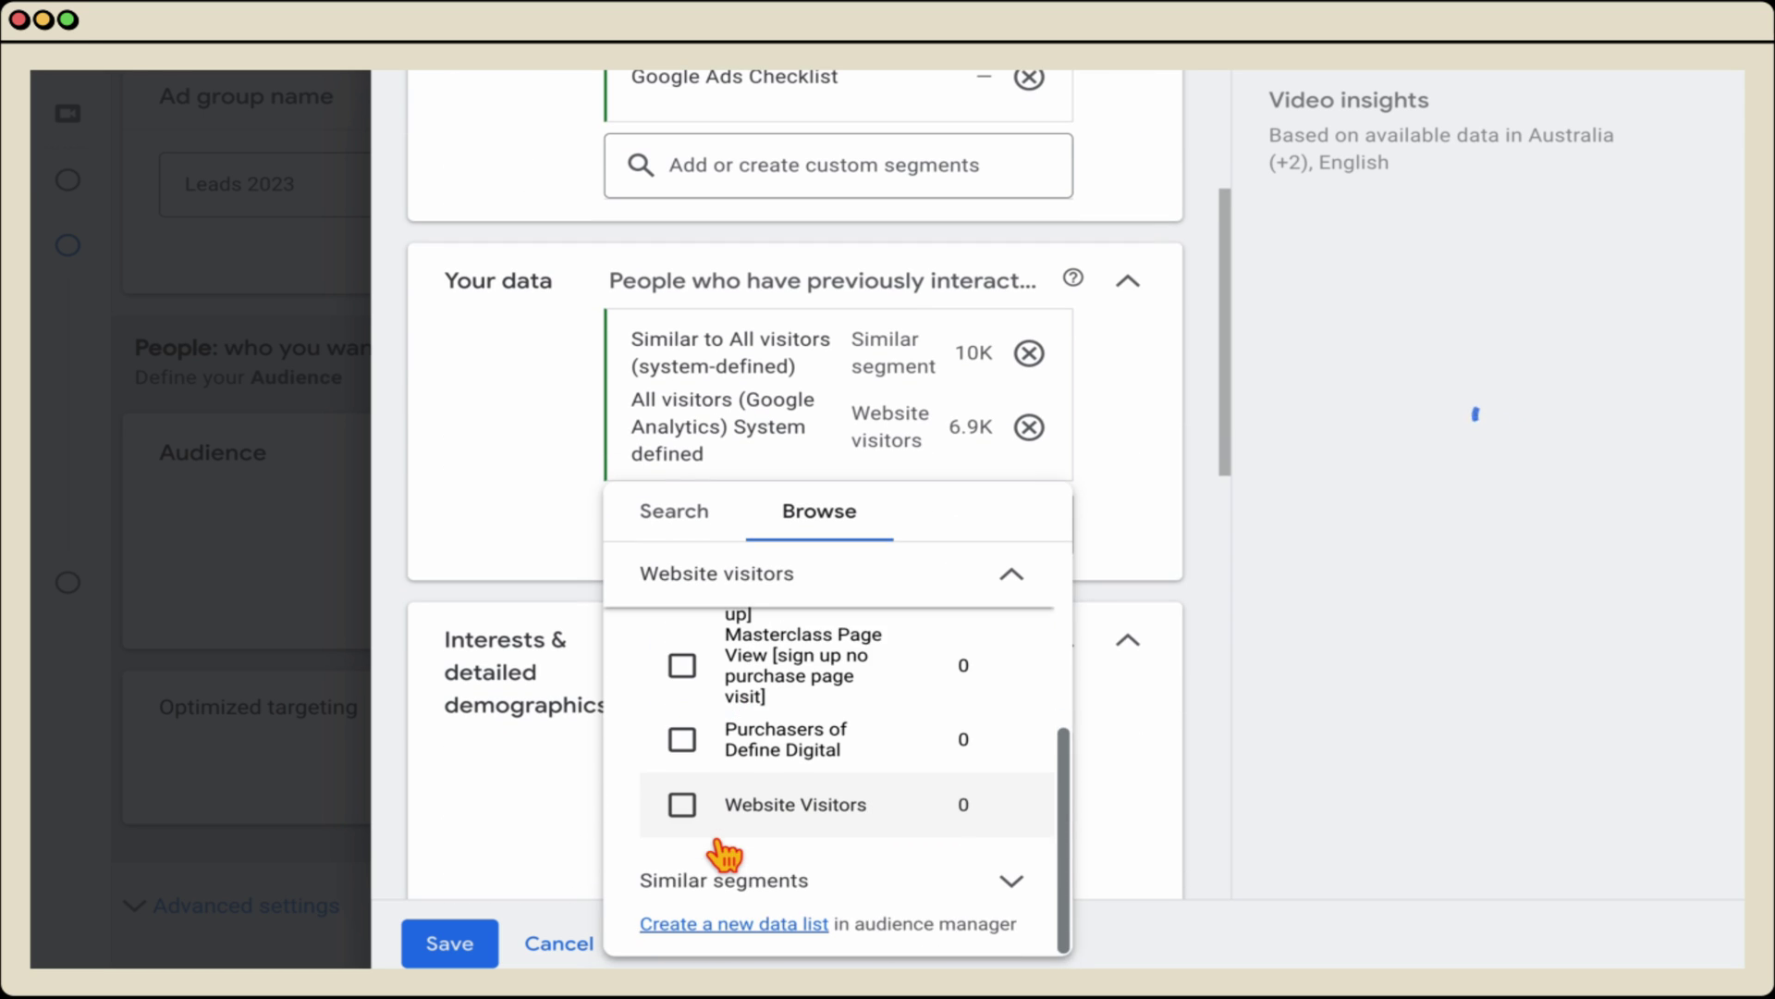
left_click(518, 518)
Add the SEO & SEM Services and Google Advertising interest segments to the audience.
scroll(802, 578, "down", 2)
scroll(803, 578, "down", 1)
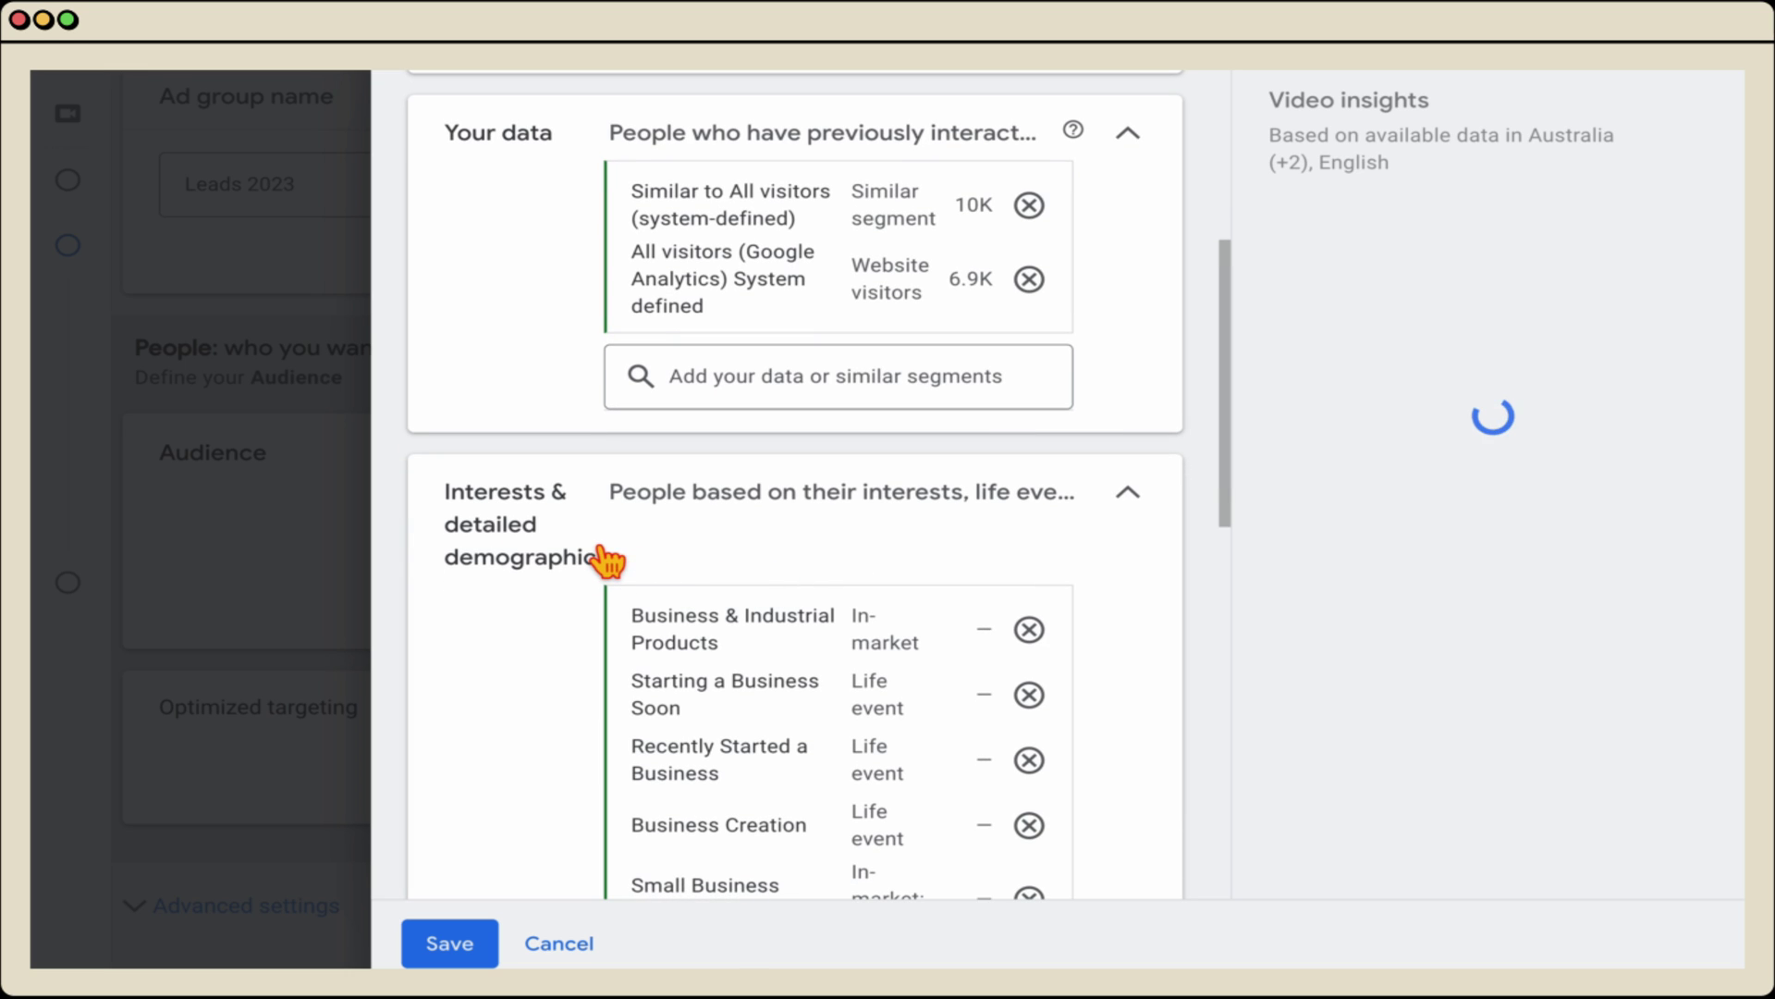
scroll(661, 558, "down", 2)
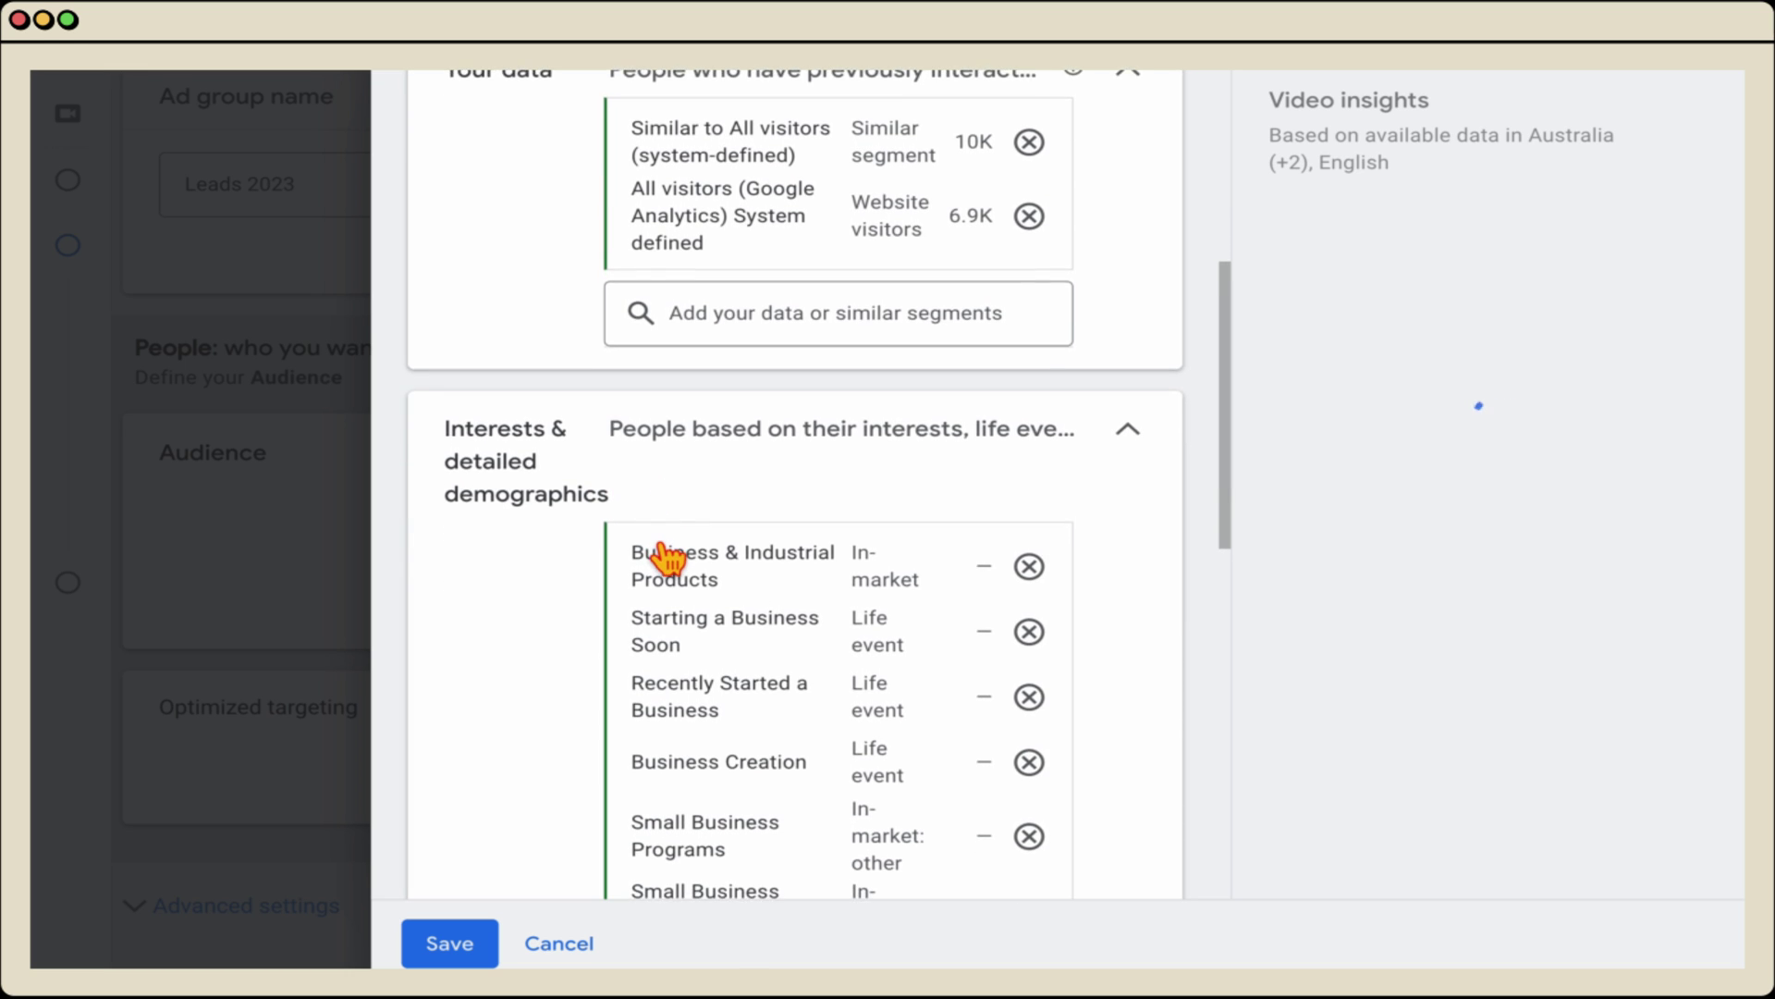
mouse_move(666, 555)
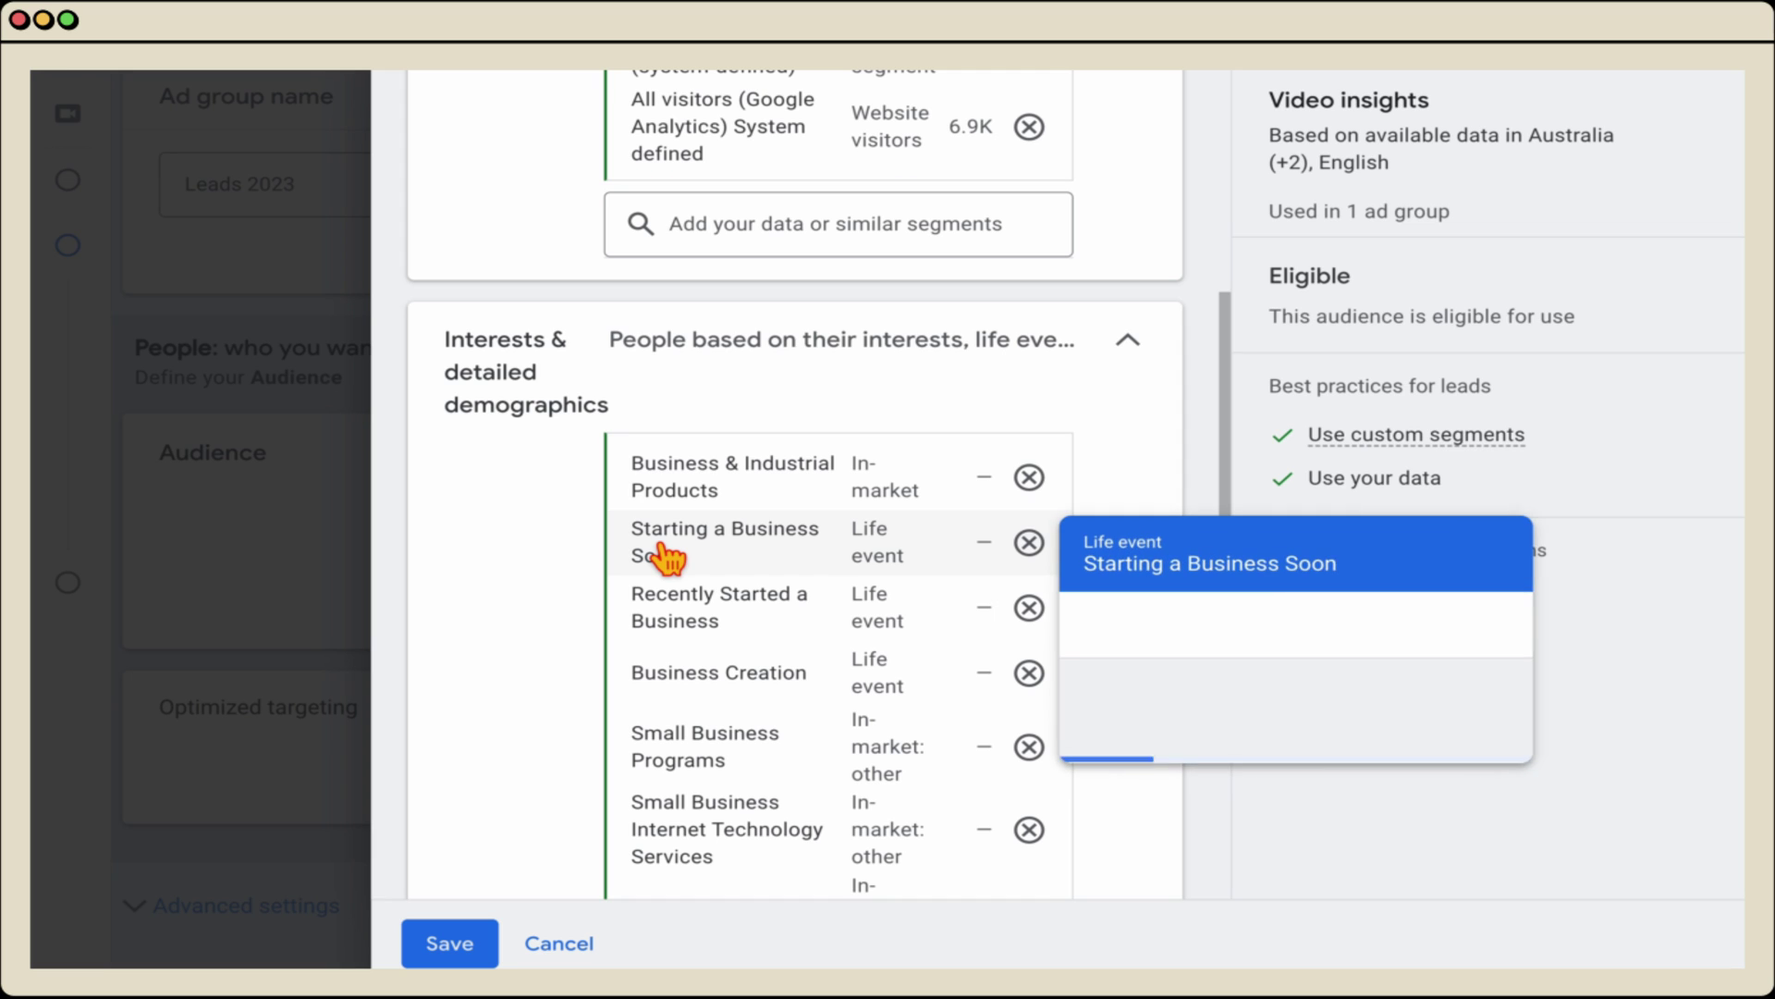
scroll(540, 580, "down", 1)
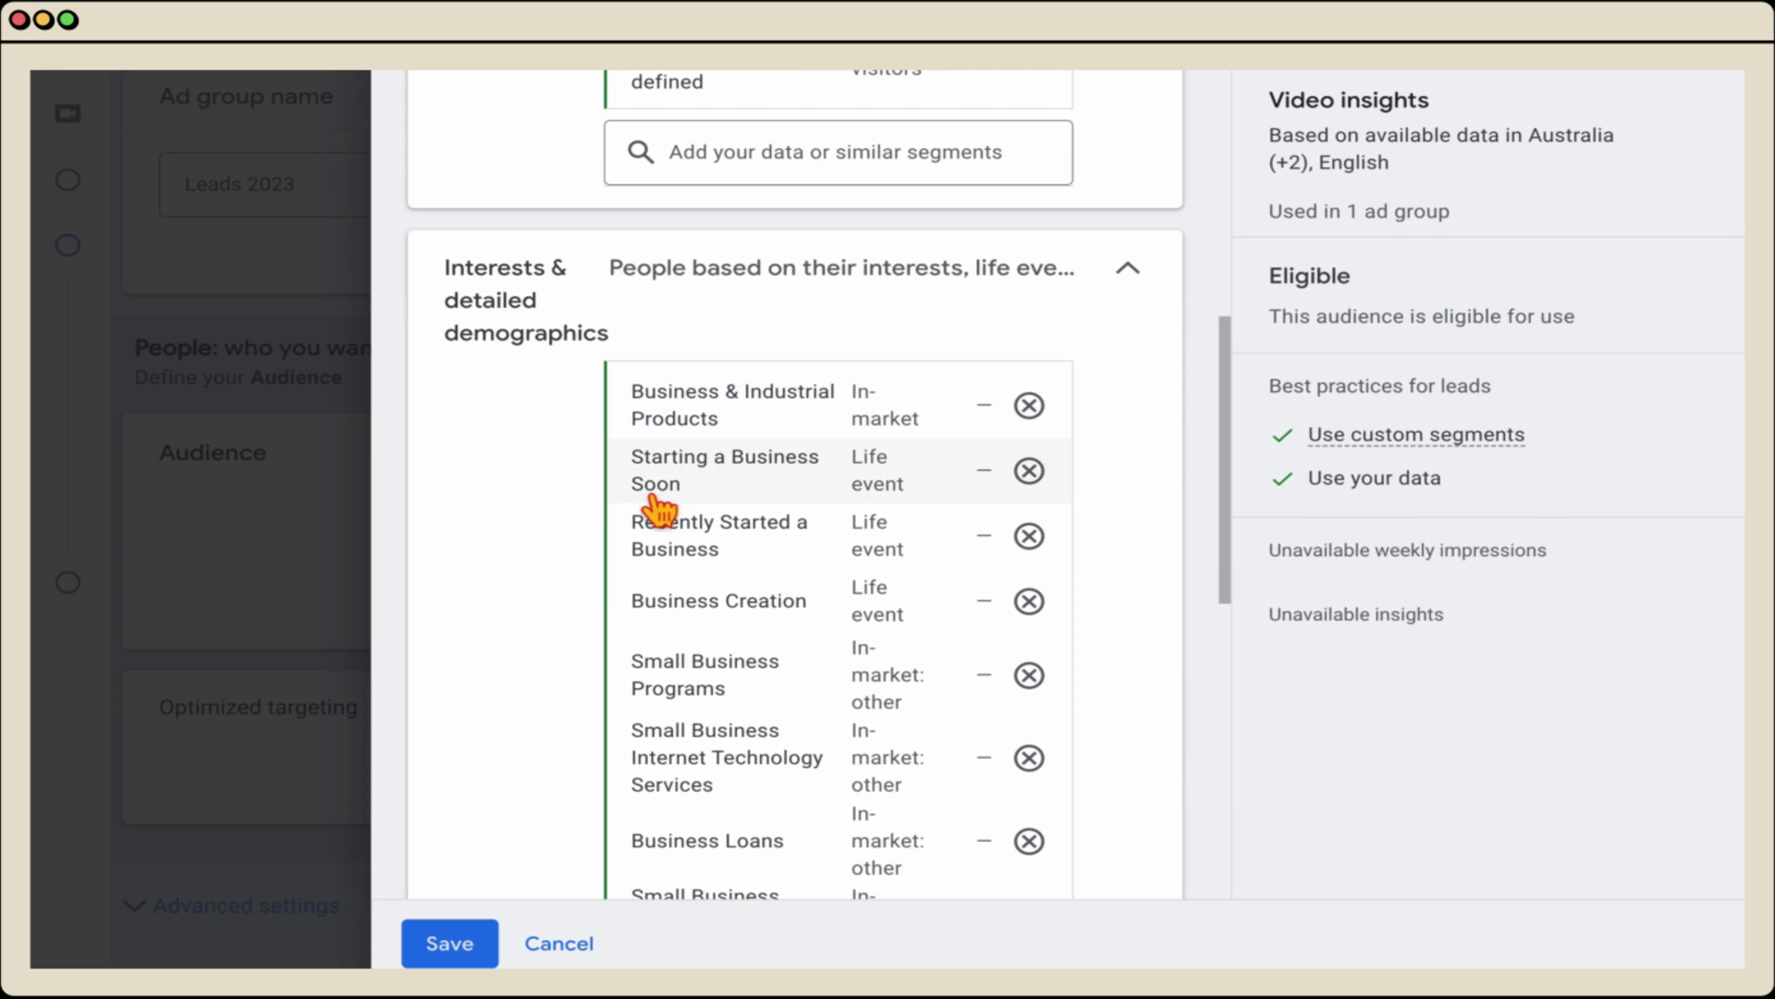
scroll(675, 564, "down", 1)
scroll(679, 569, "down", 1)
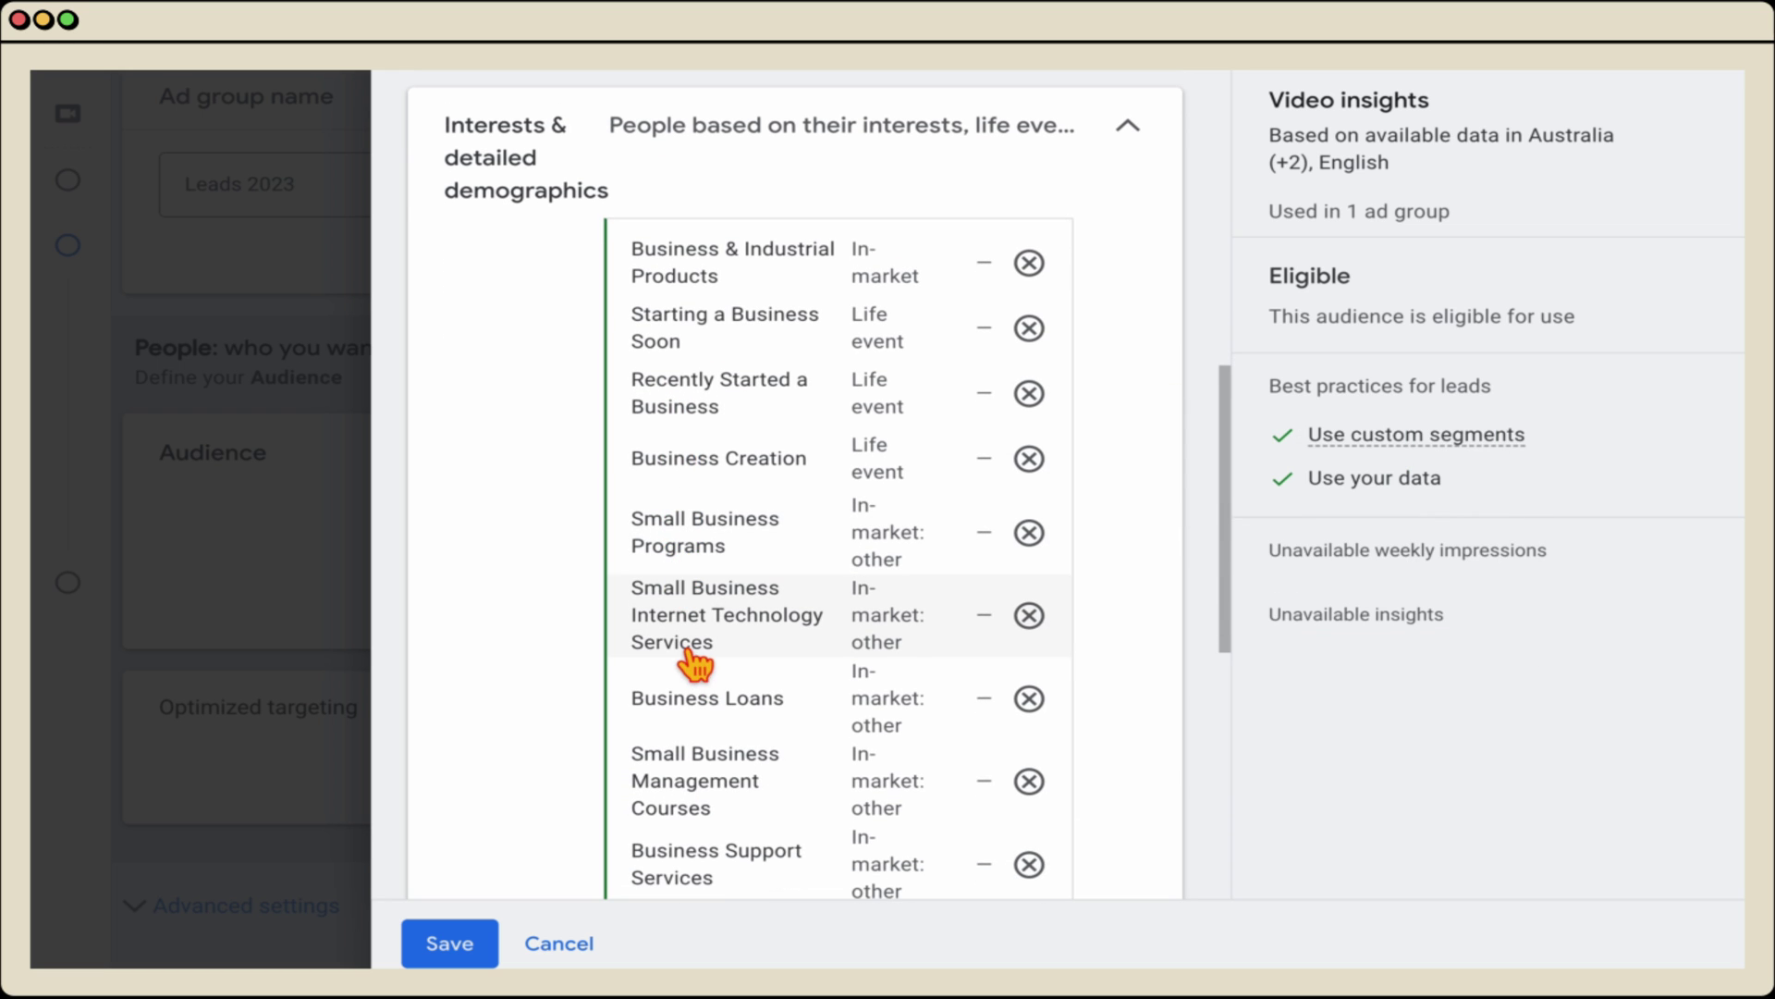
mouse_move(712, 805)
scroll(712, 805, "down", 1)
scroll(707, 793, "down", 4)
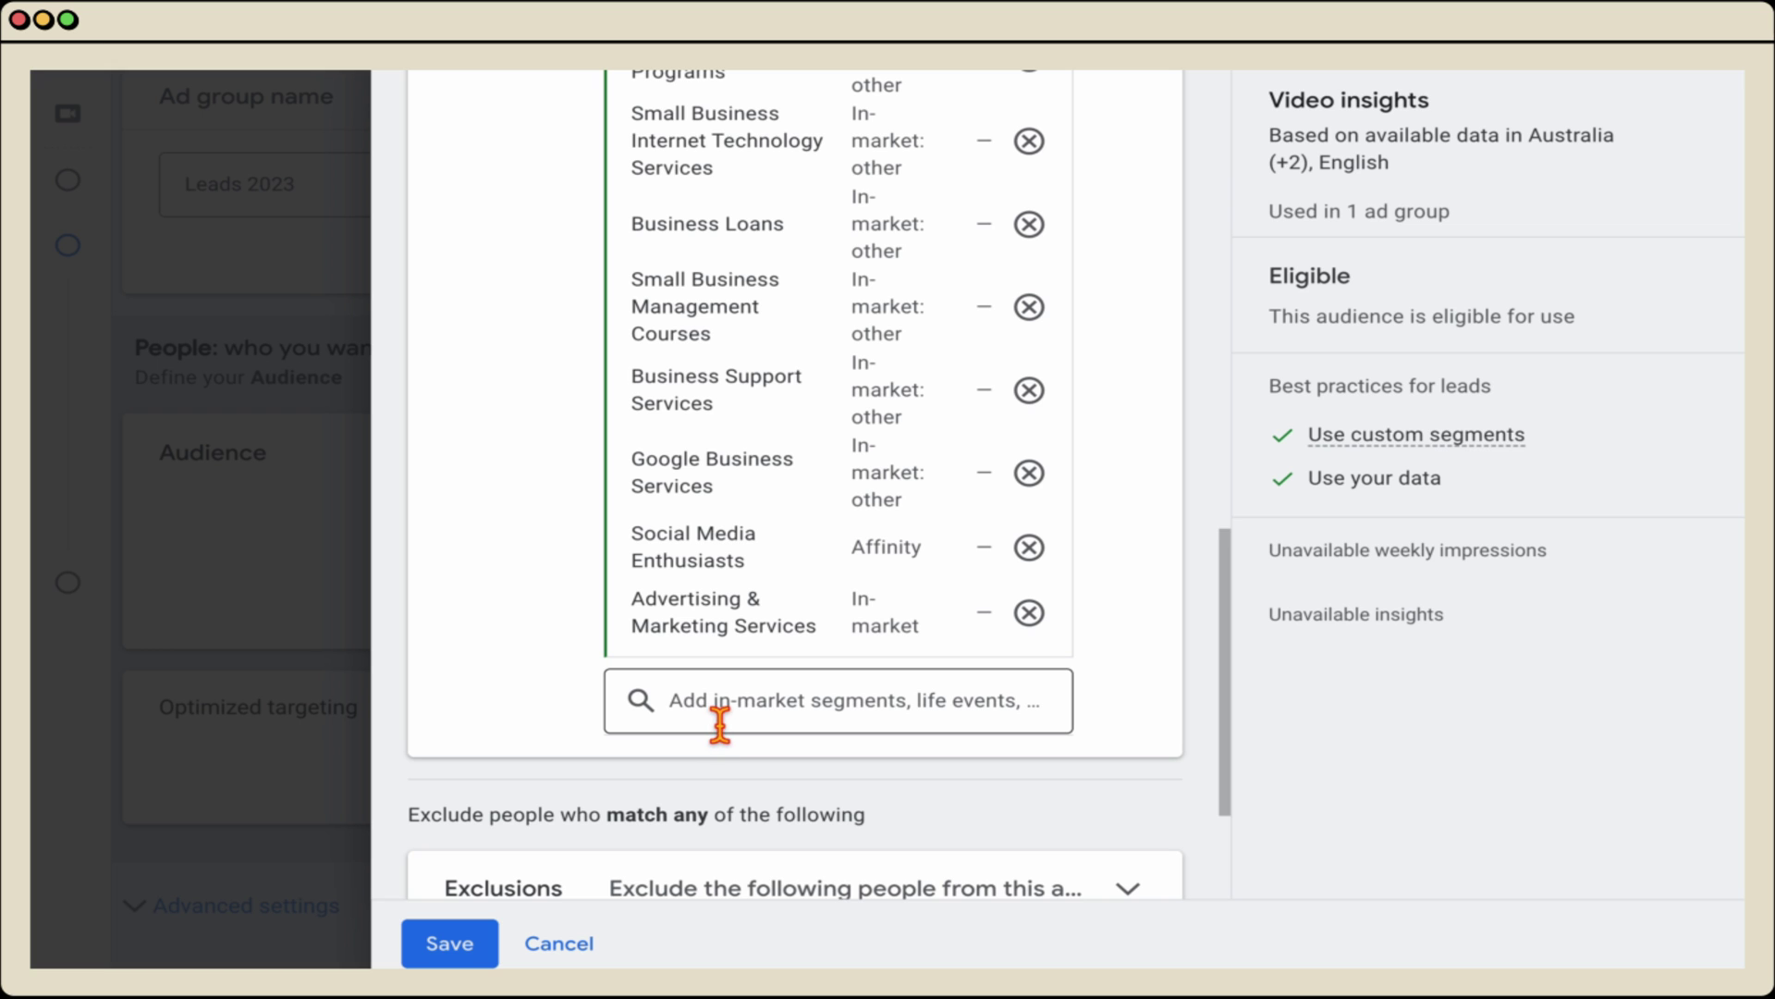
left_click(722, 719)
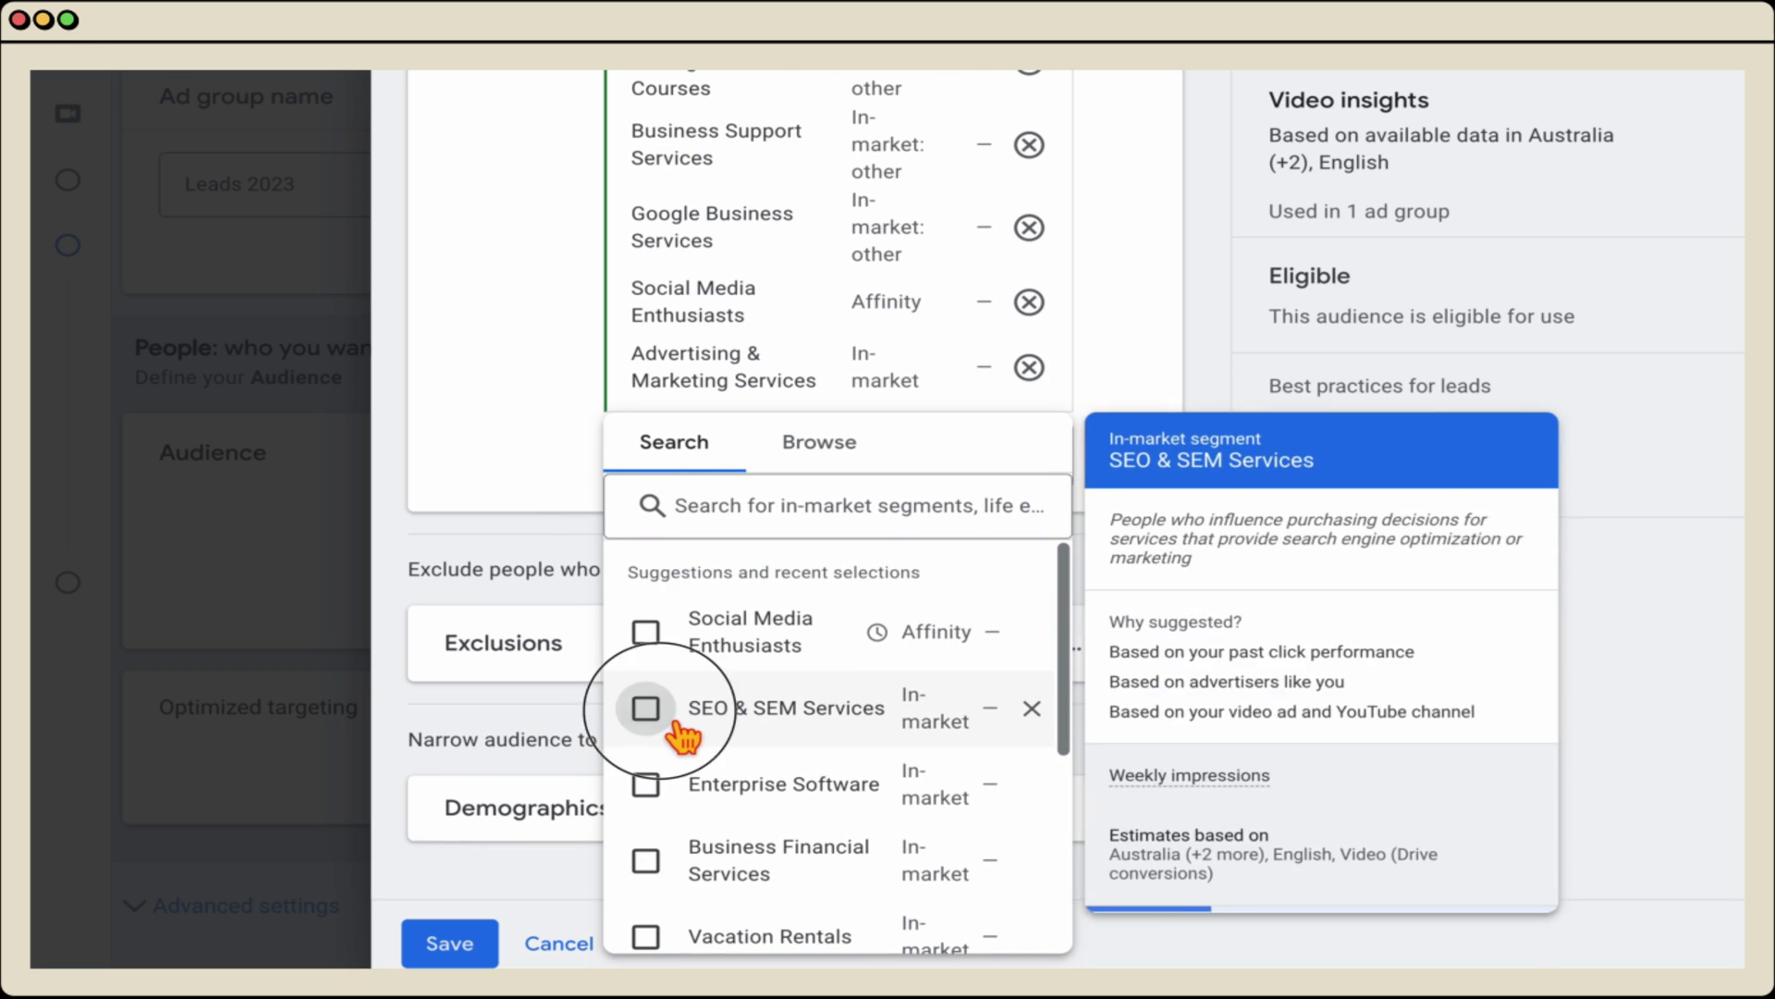
left_click(677, 720)
left_click(704, 517)
type("google ads")
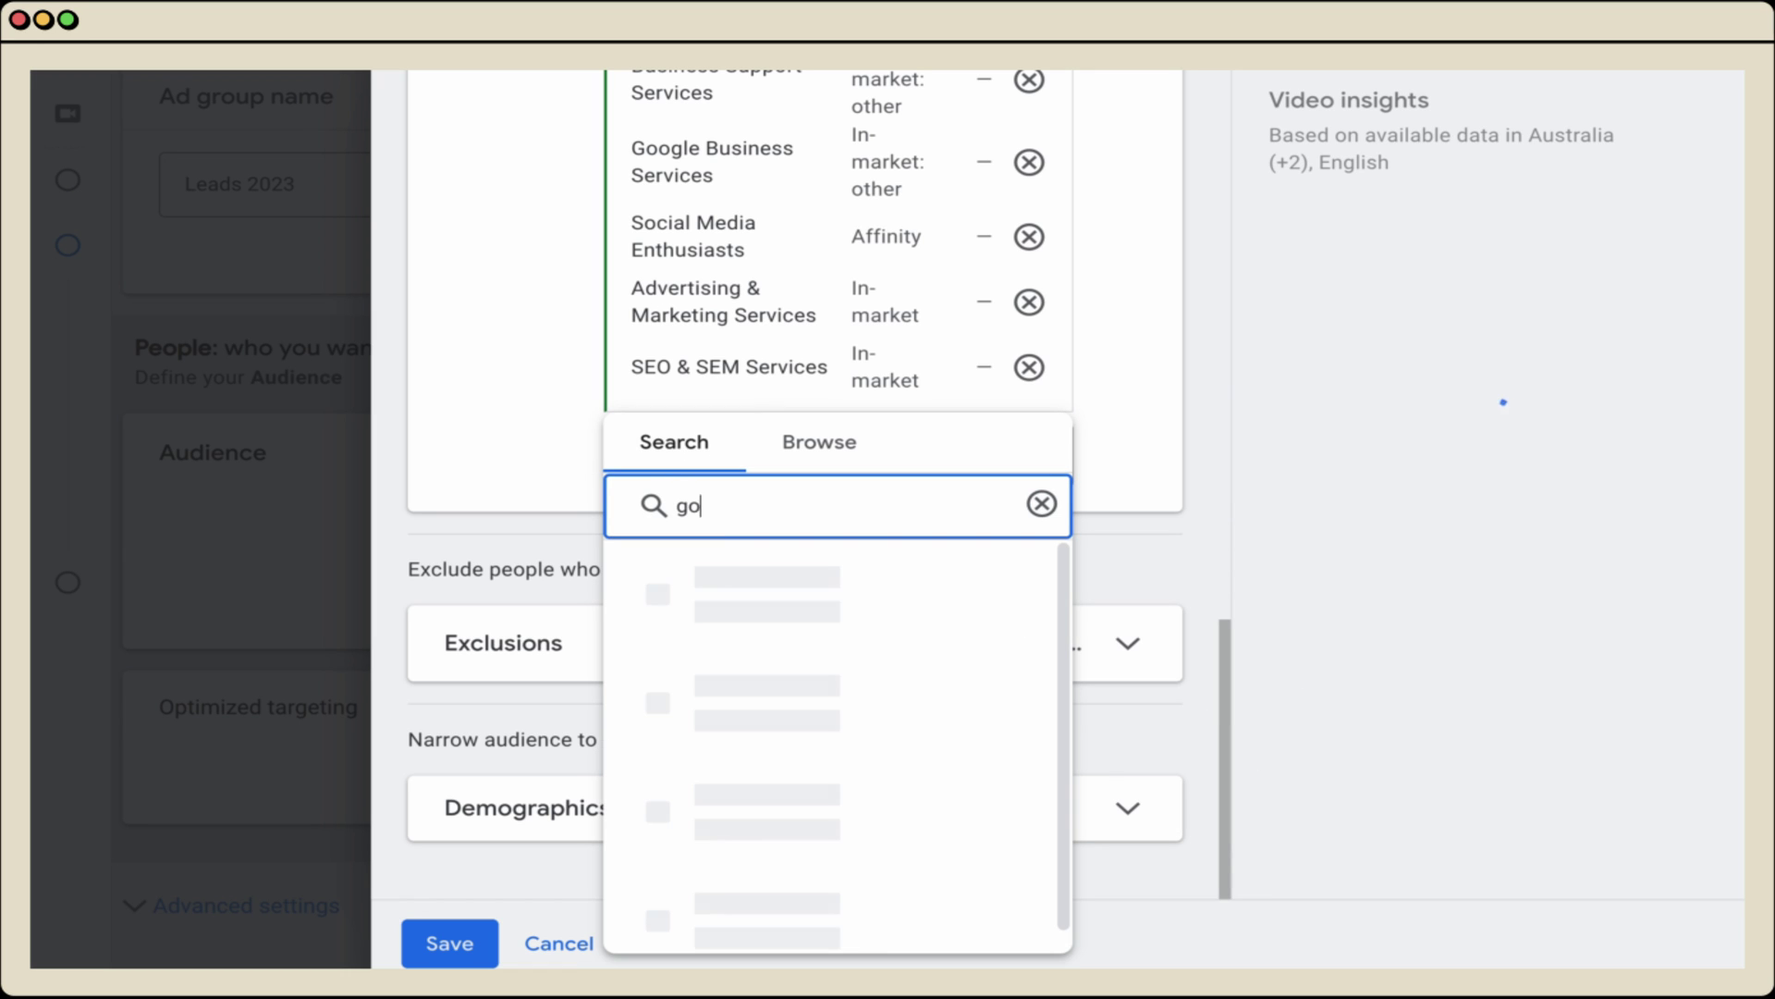
left_click(675, 670)
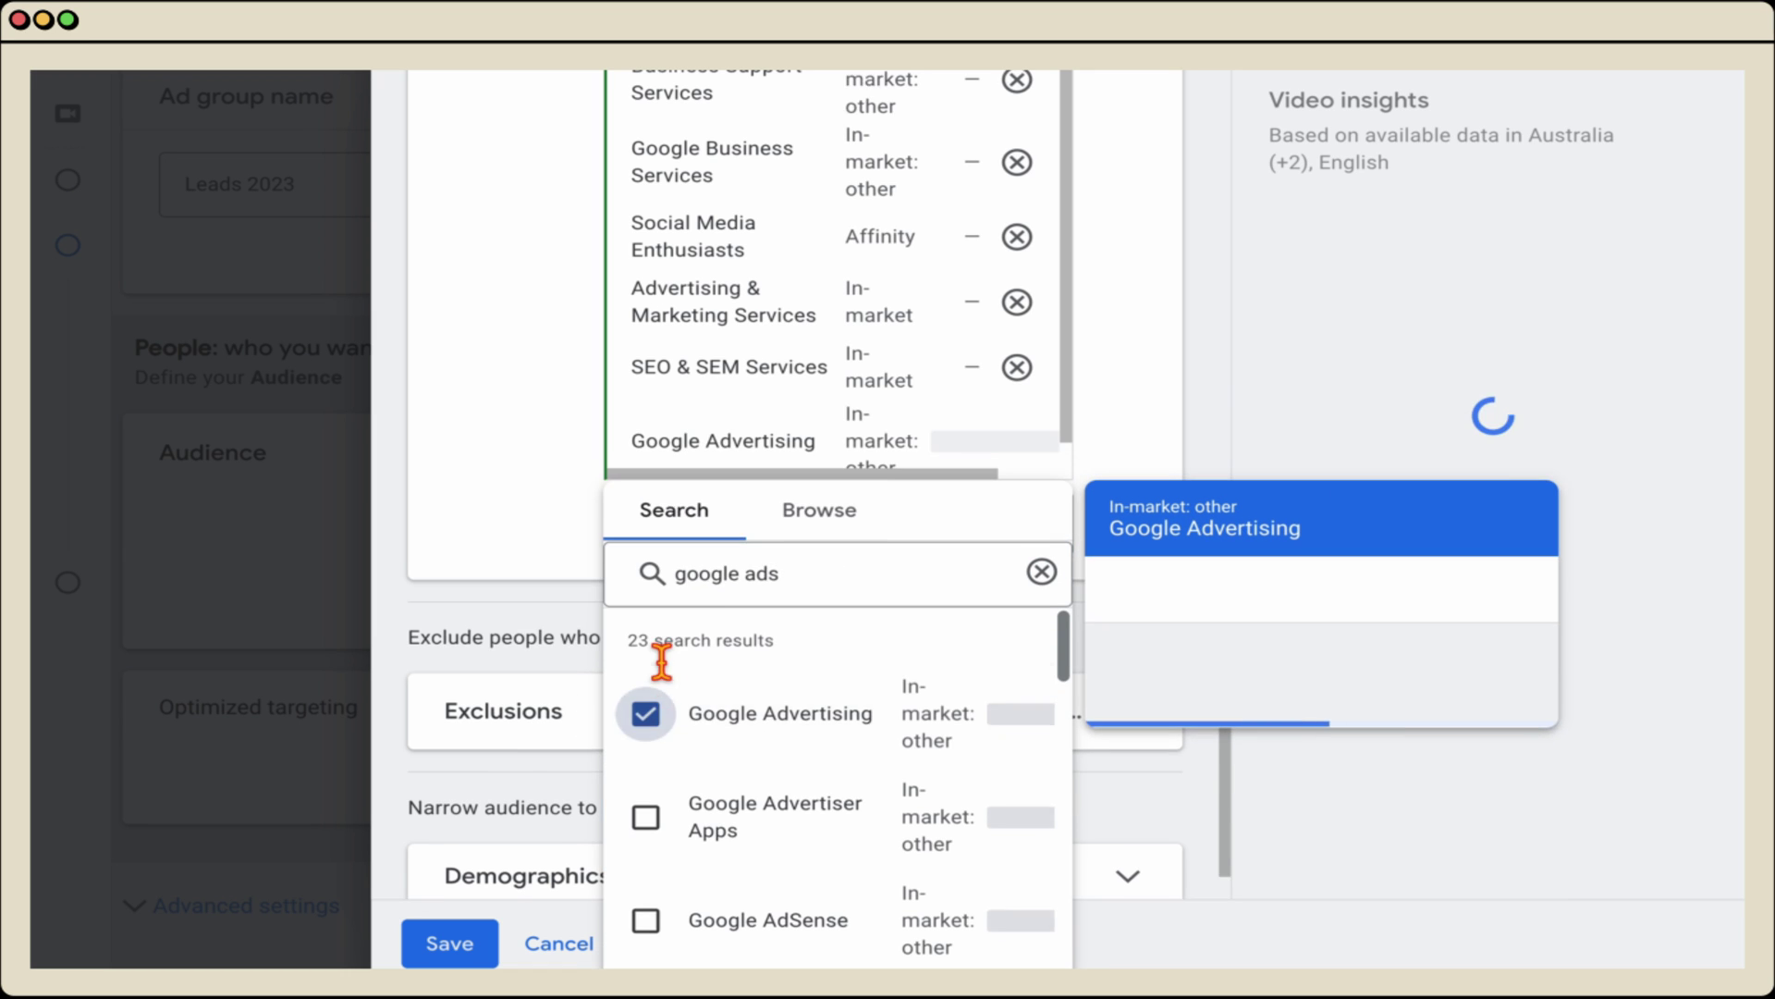
left_click(518, 514)
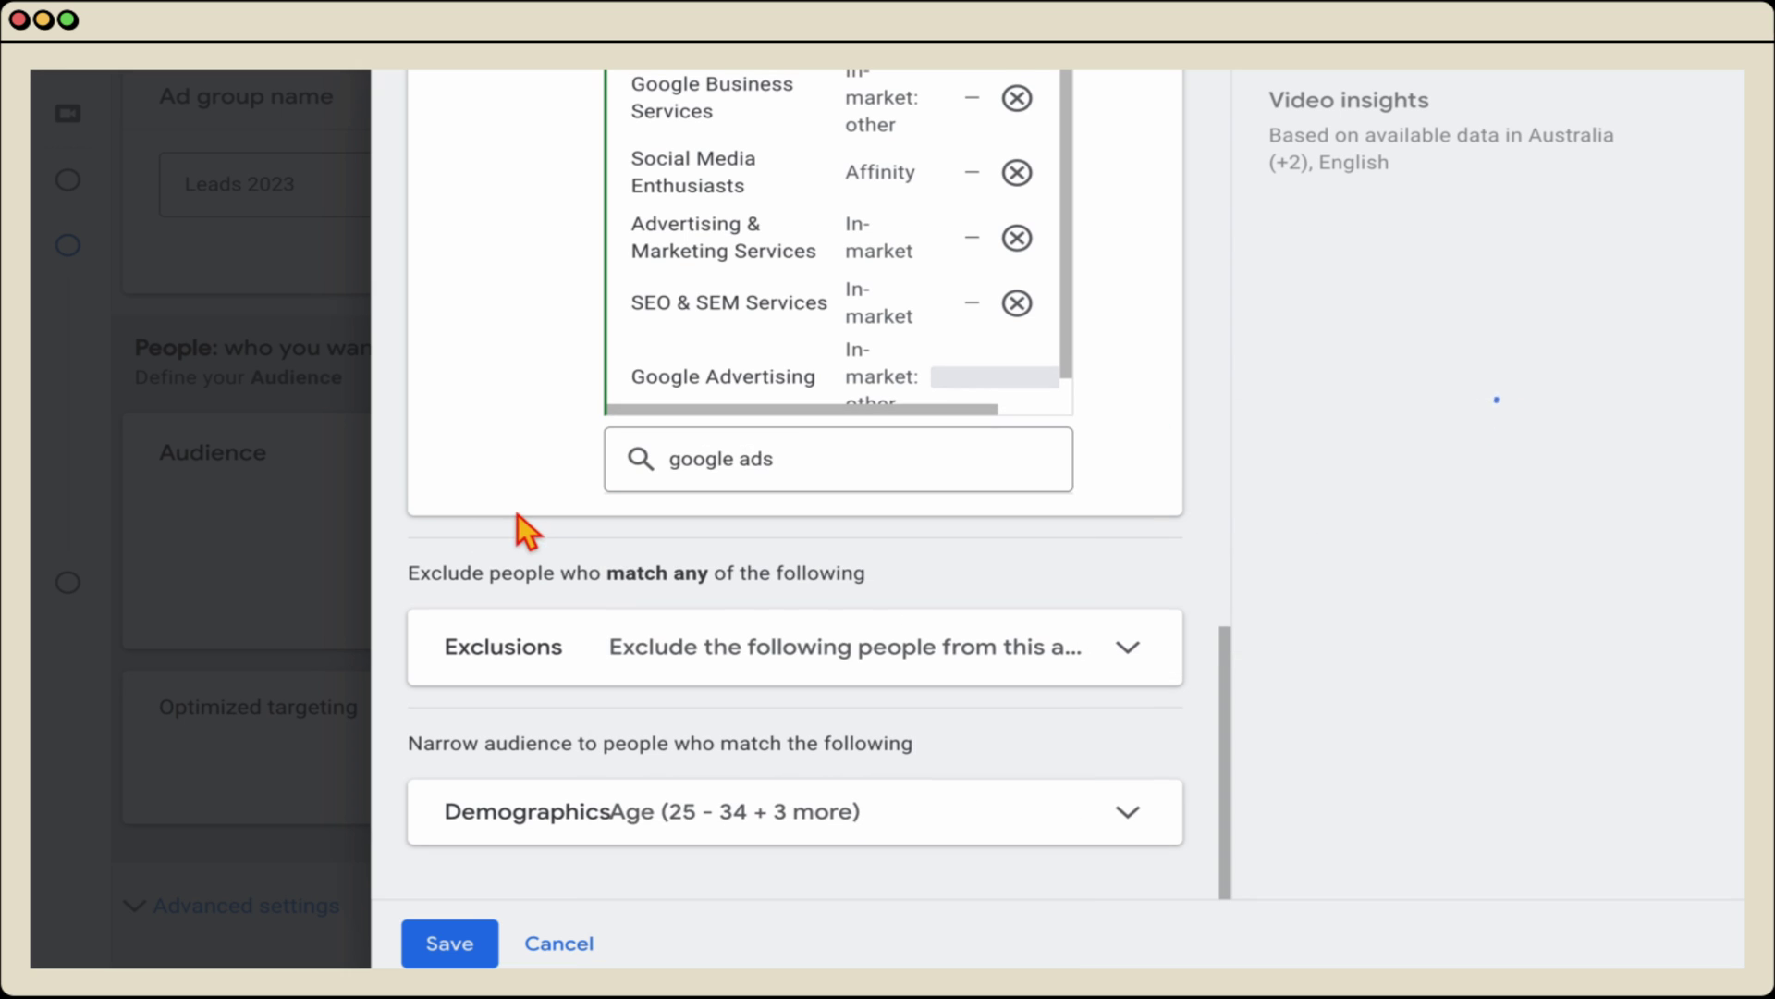
left_click(1174, 666)
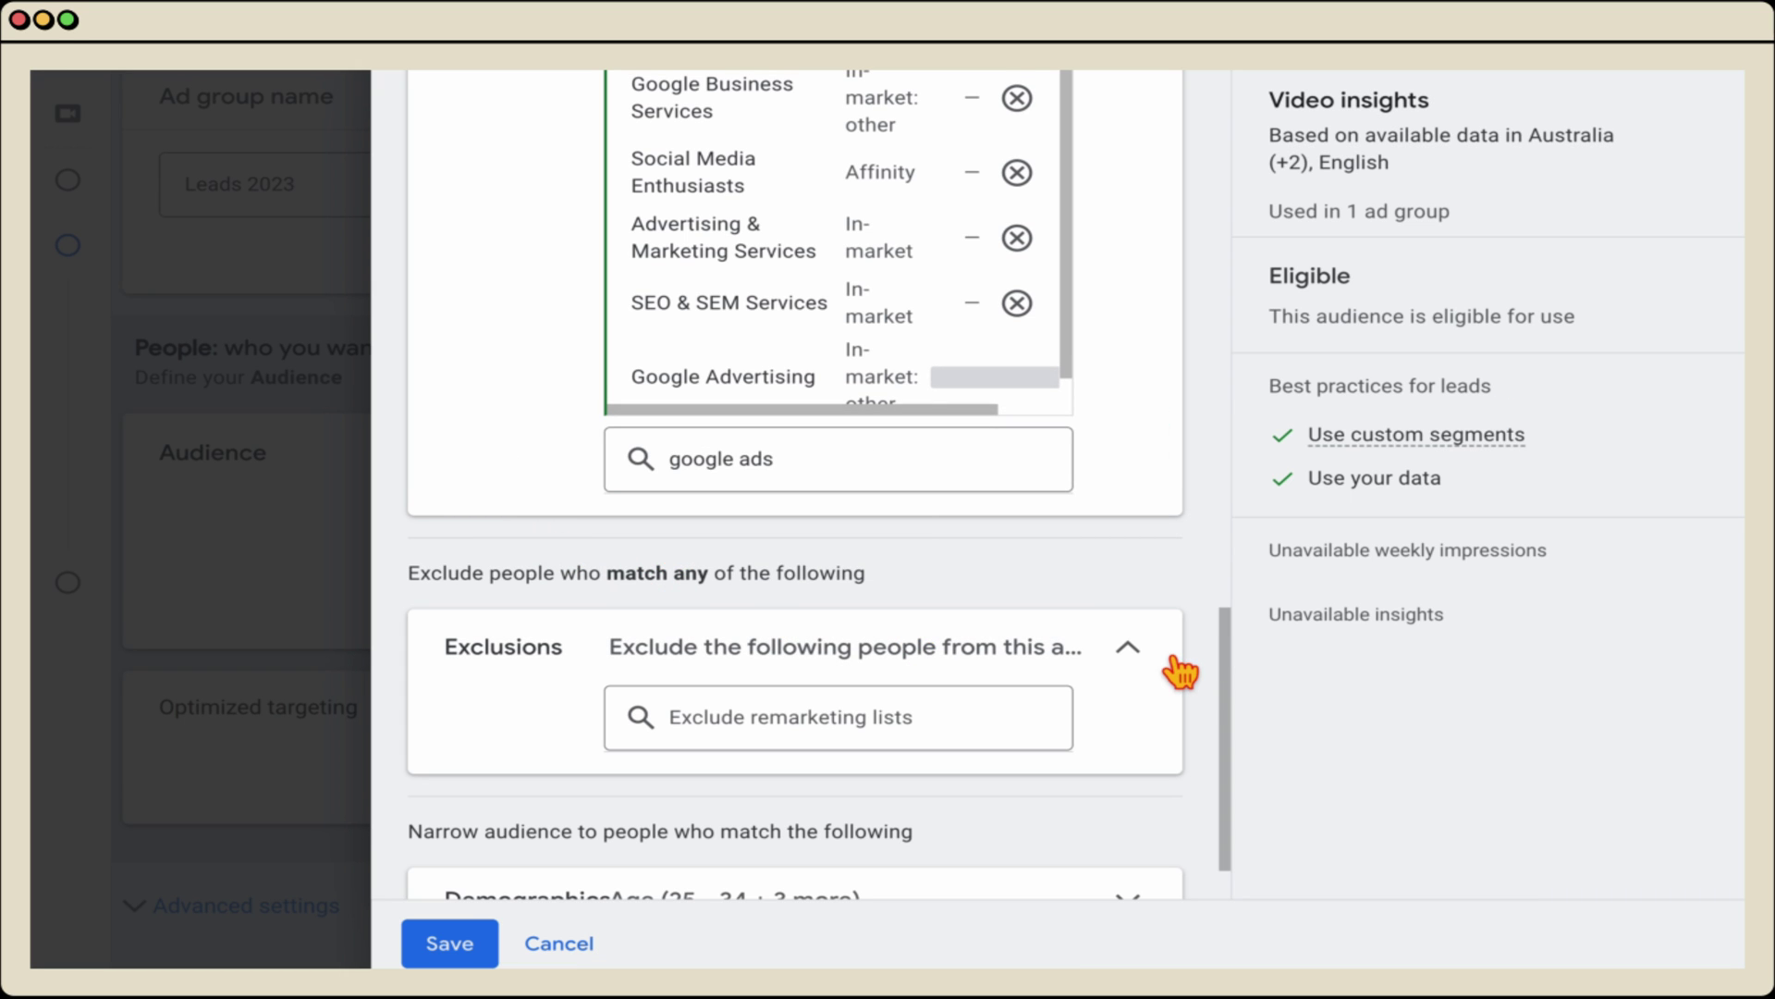
Browse Website visitors lists for exclusions, leaving nothing excluded.
left_click(810, 728)
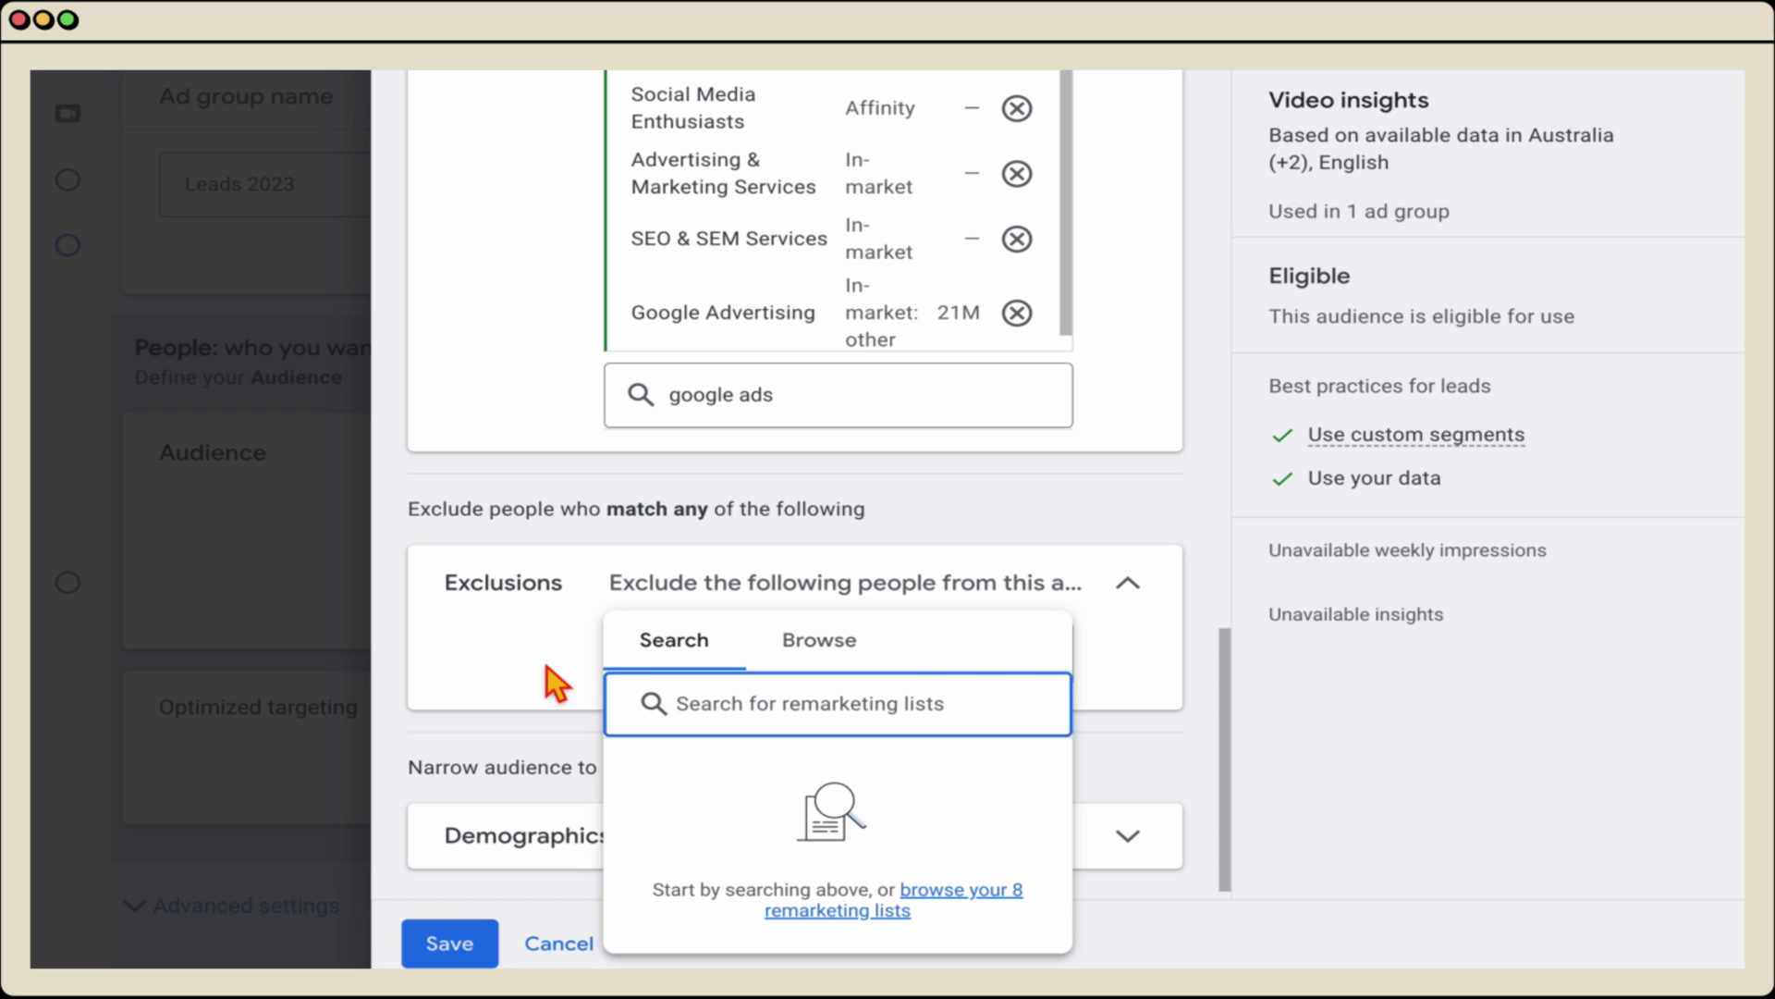
left_click(846, 647)
left_click(1030, 769)
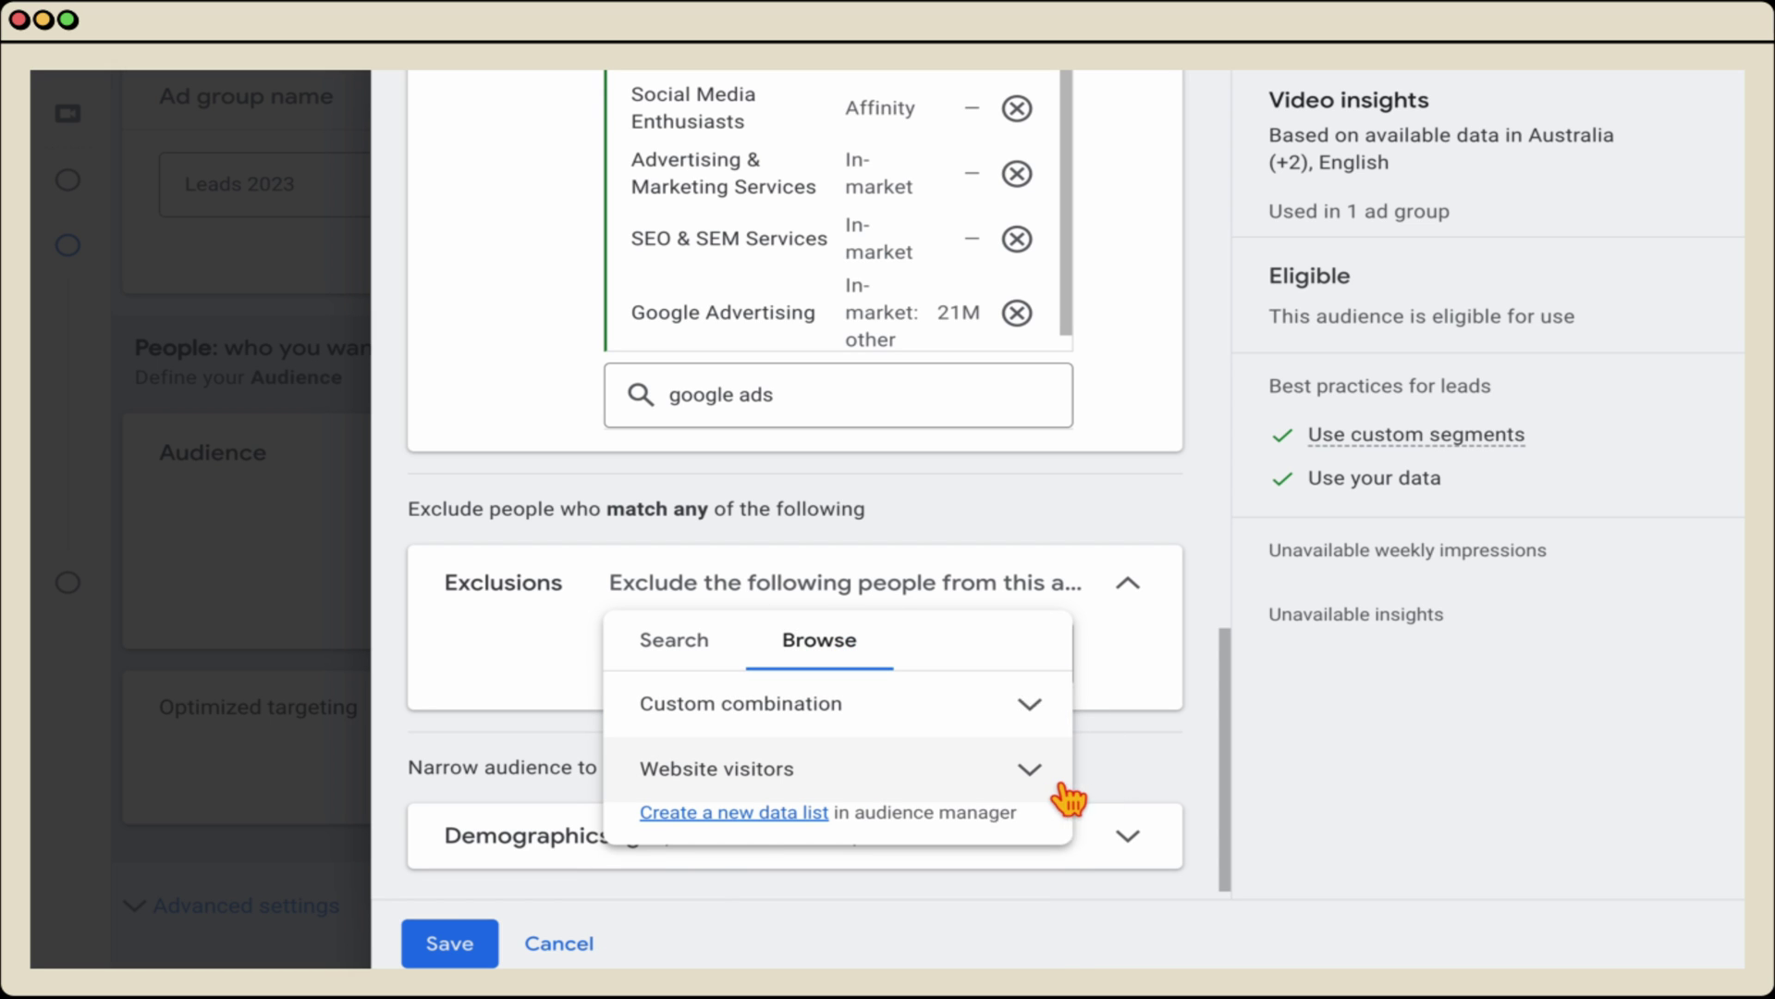
scroll(999, 805, "down", 3)
scroll(945, 814, "up", 1)
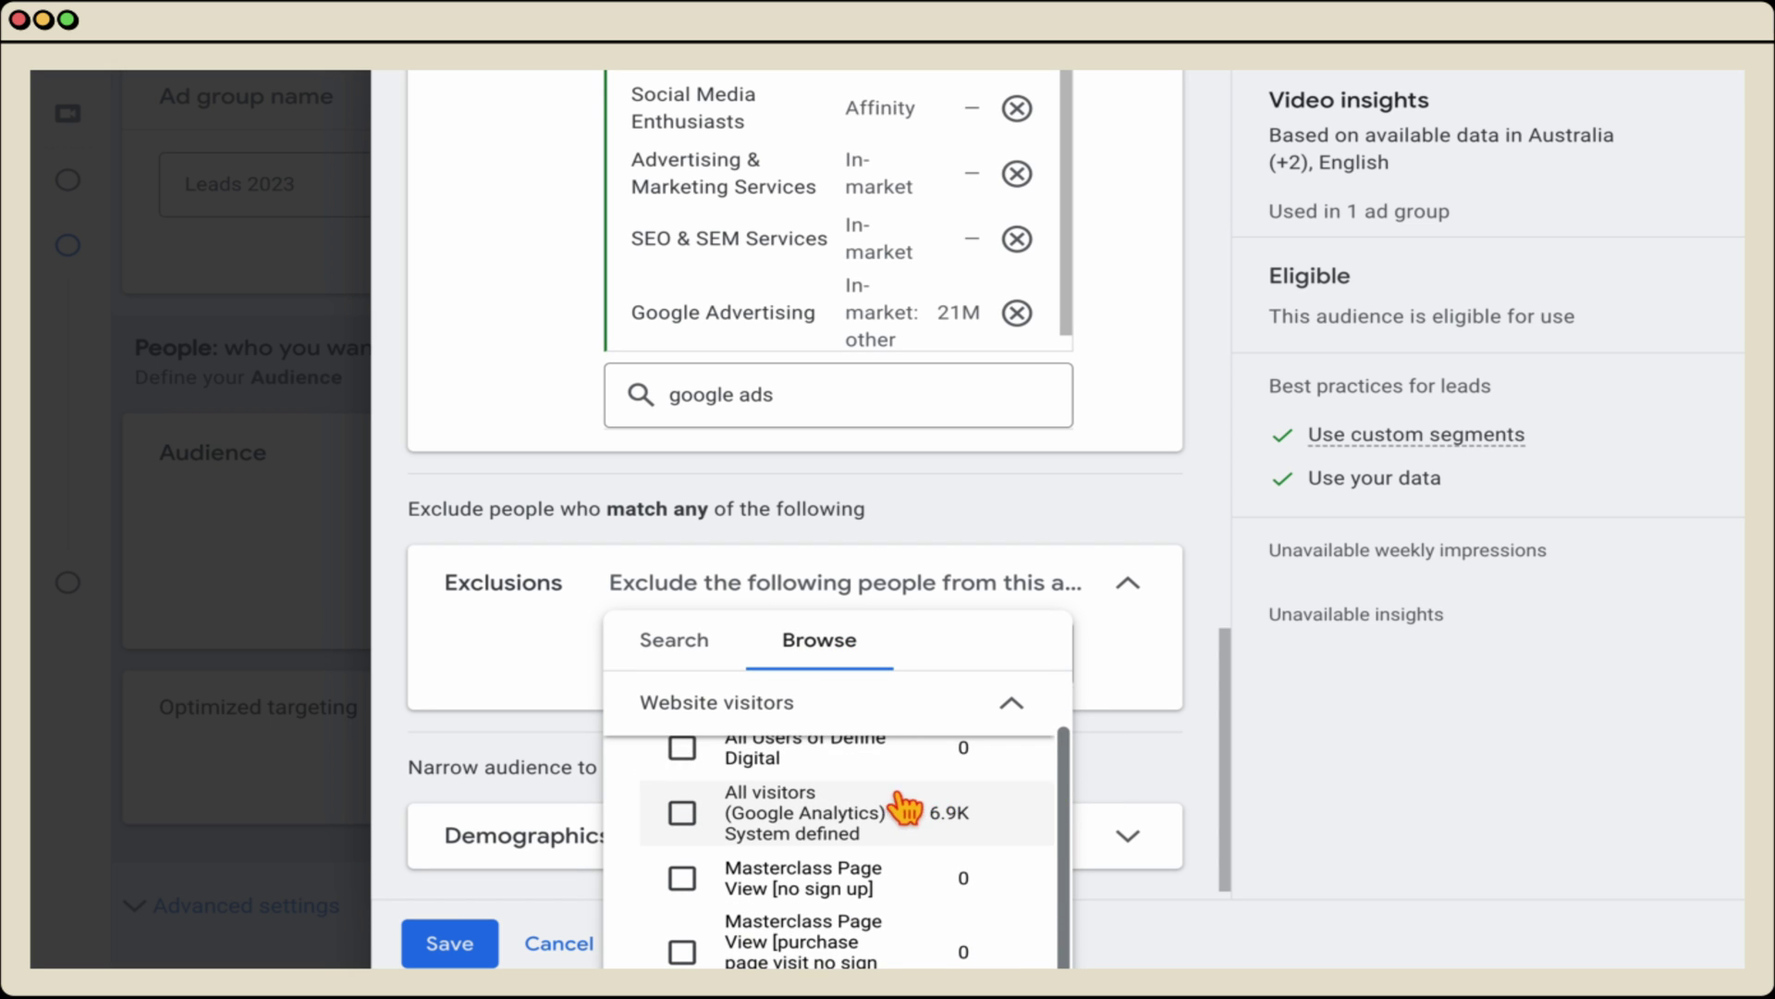
left_click(545, 669)
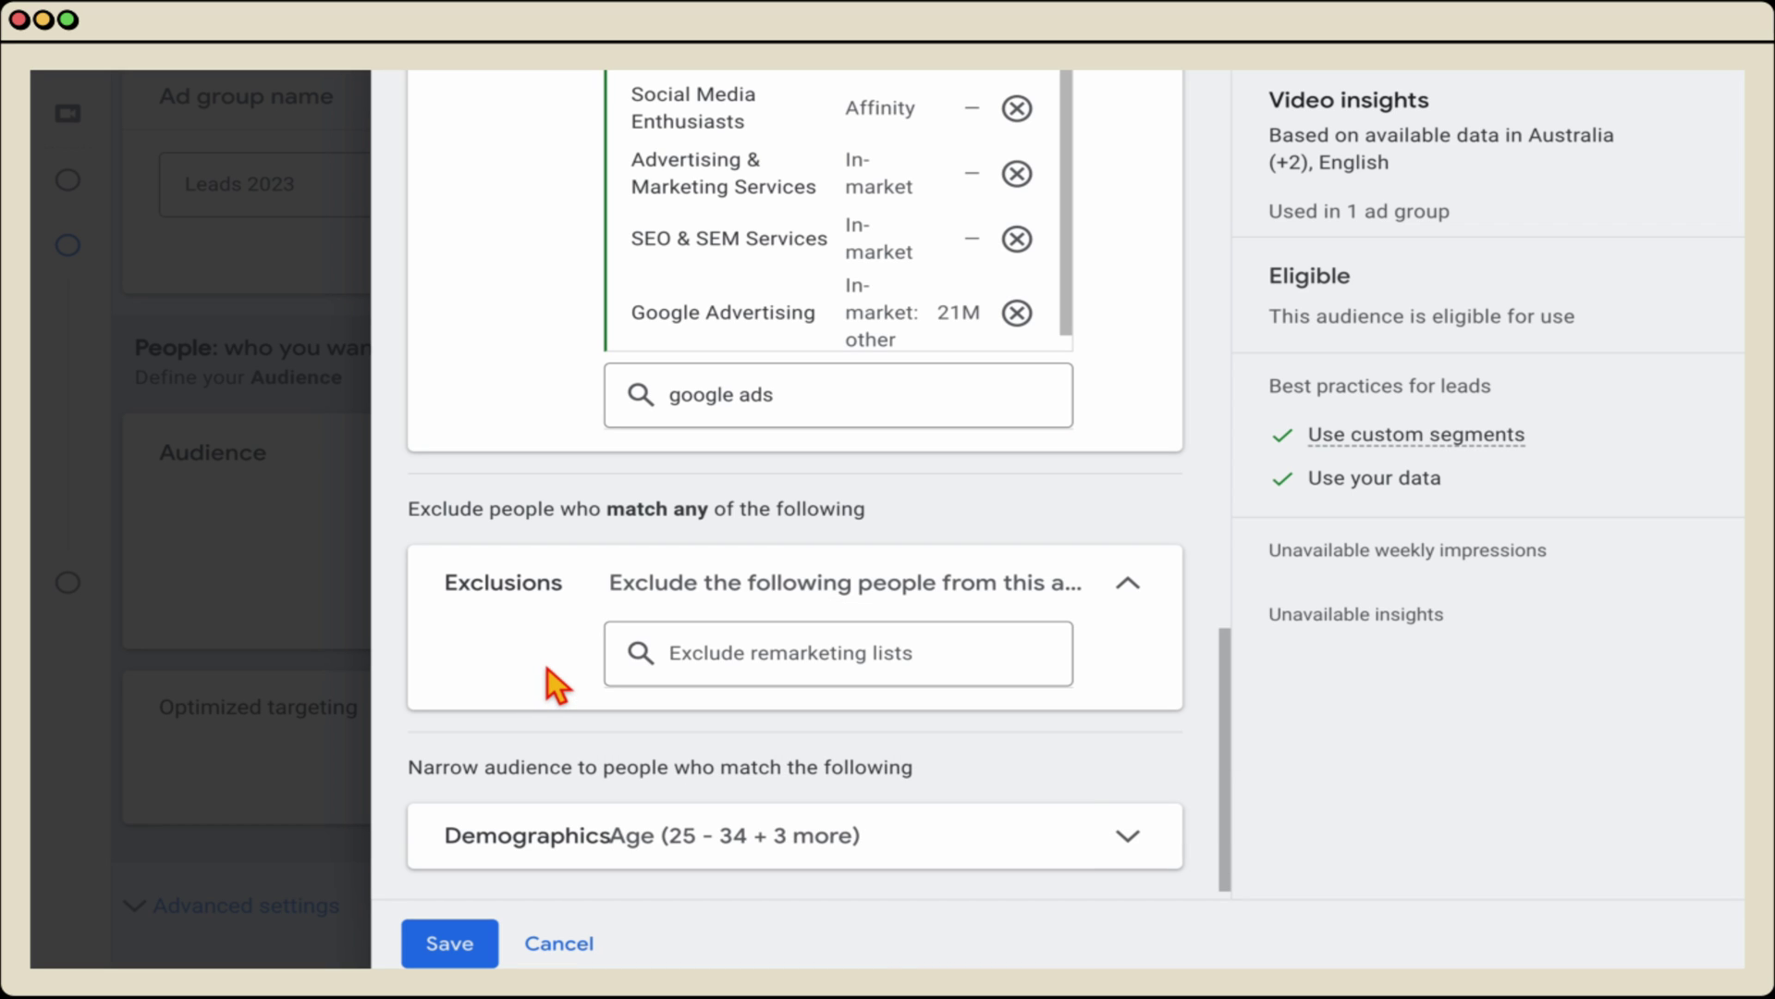
Keep ages 25–54 with all genders, parental statuses and incomes, and save the audience.
left_click(1072, 841)
scroll(1080, 837, "down", 4)
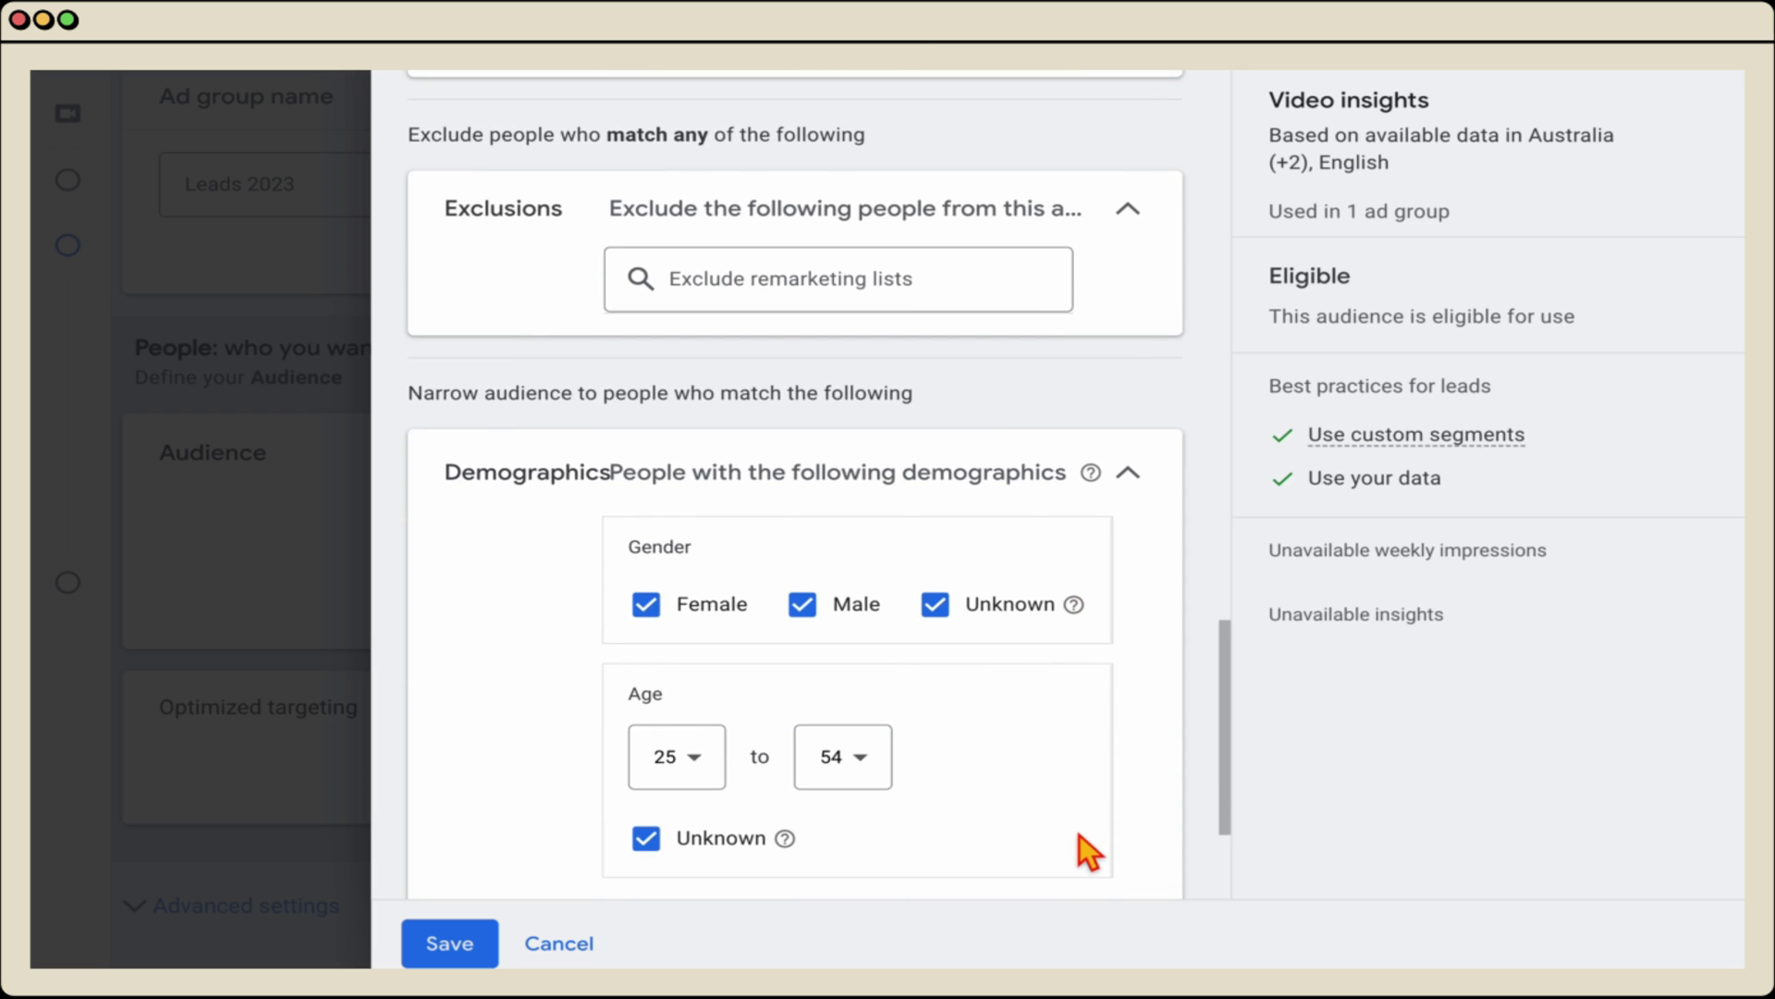
scroll(1079, 834, "down", 2)
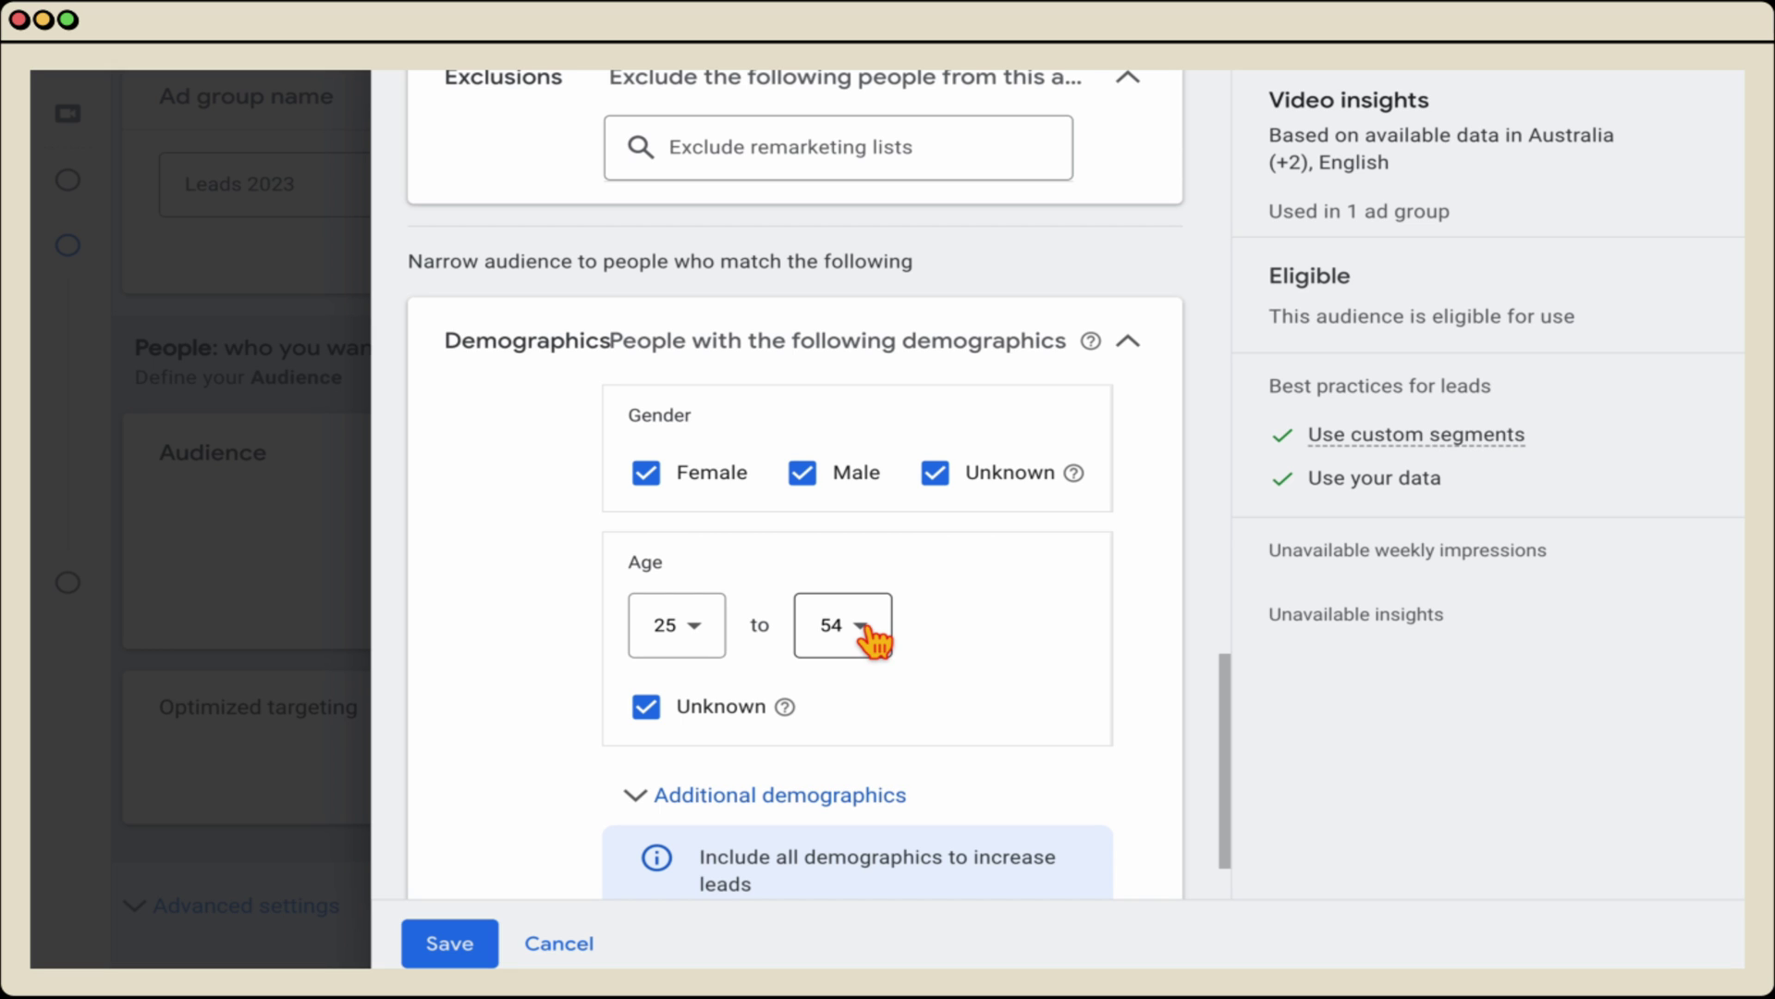
left_click(782, 795)
scroll(832, 681, "down", 3)
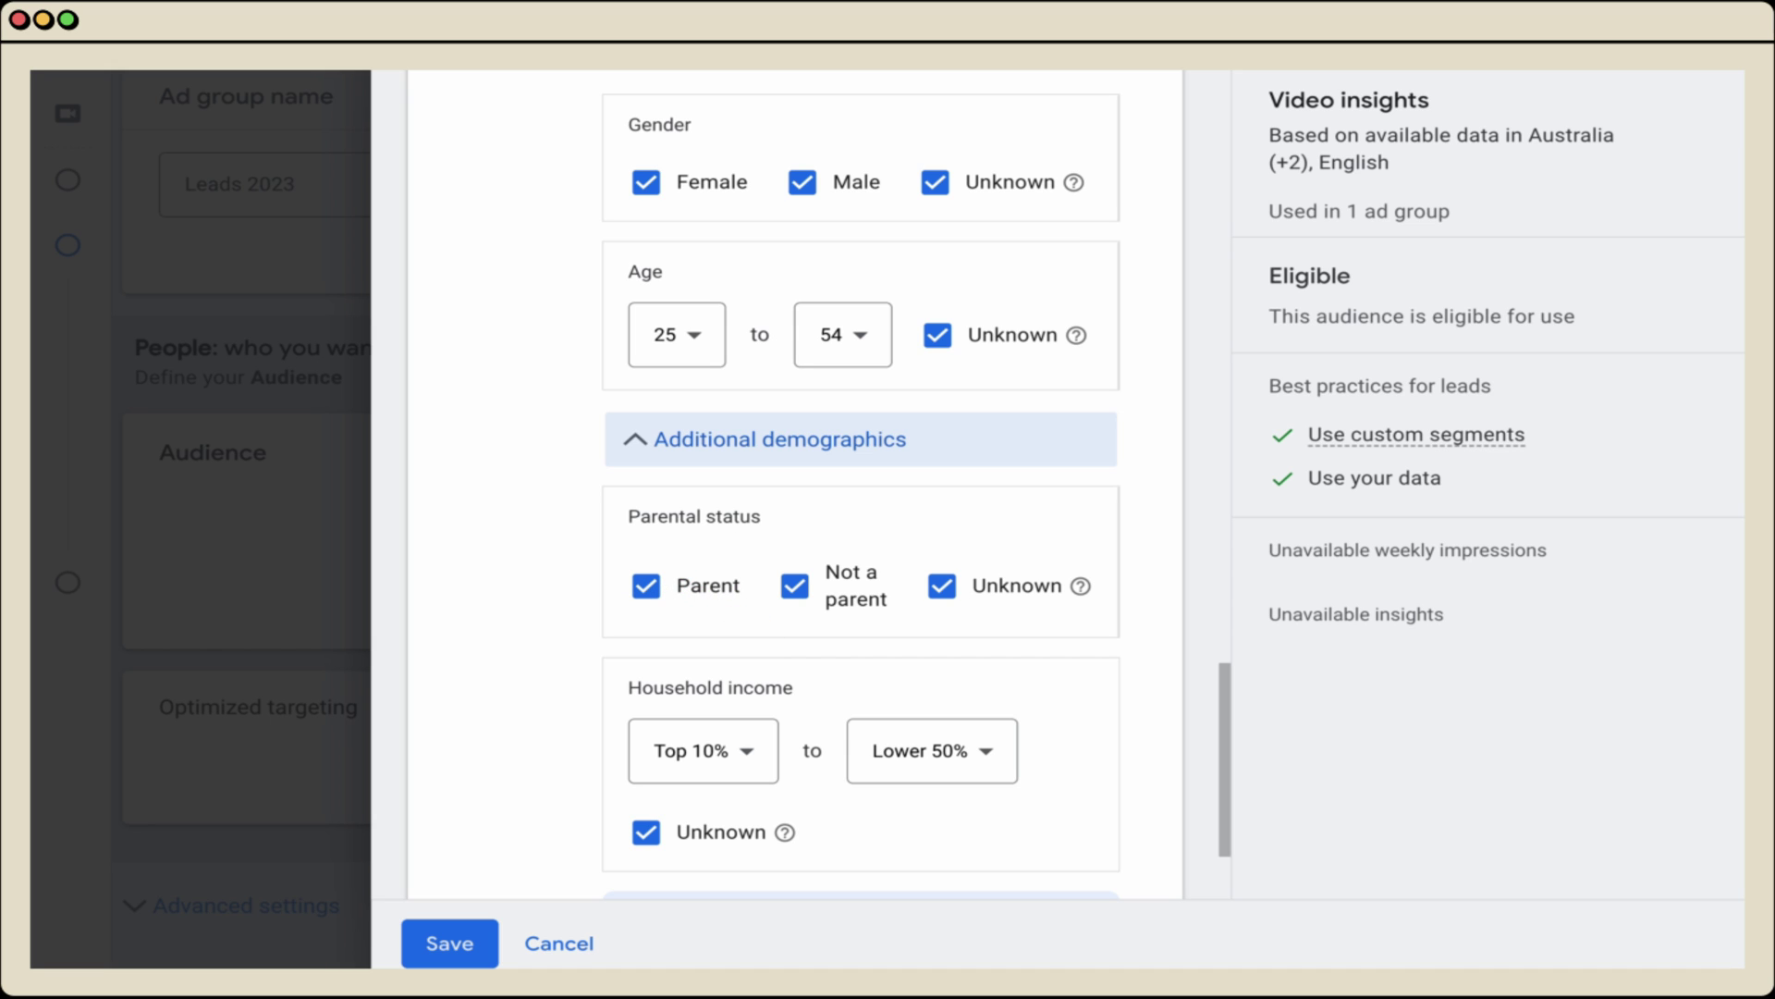
scroll(799, 731, "down", 2)
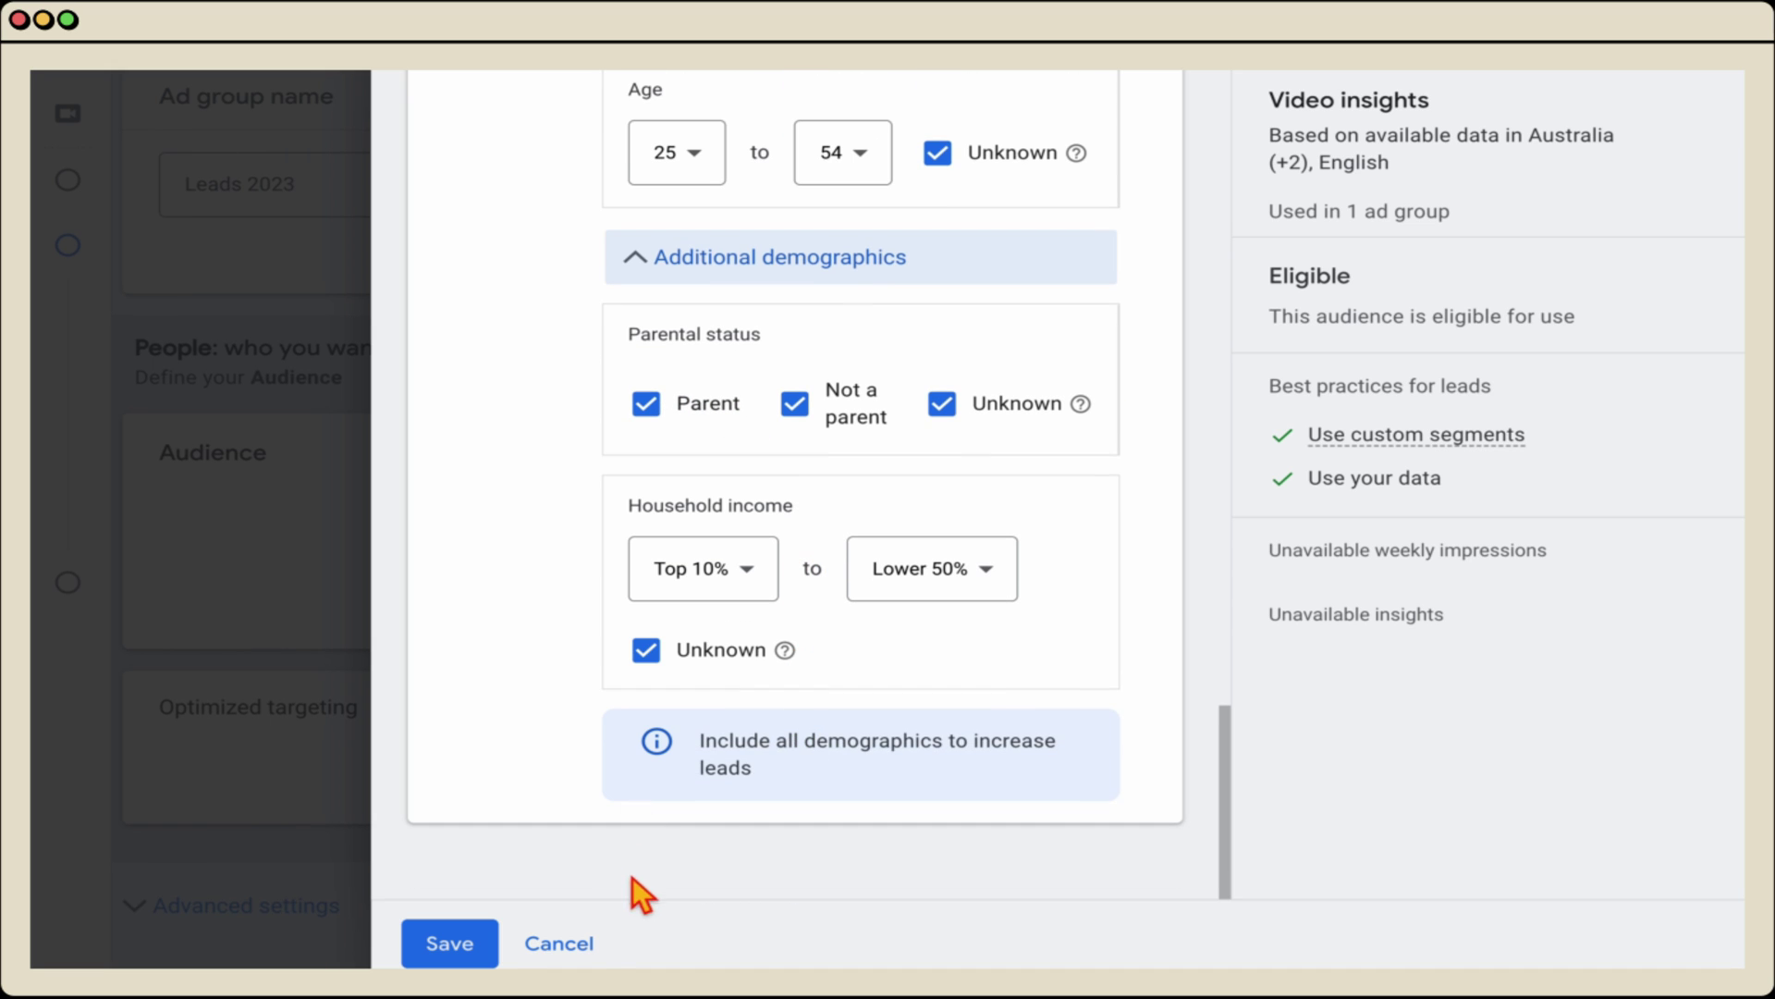
left_click(487, 959)
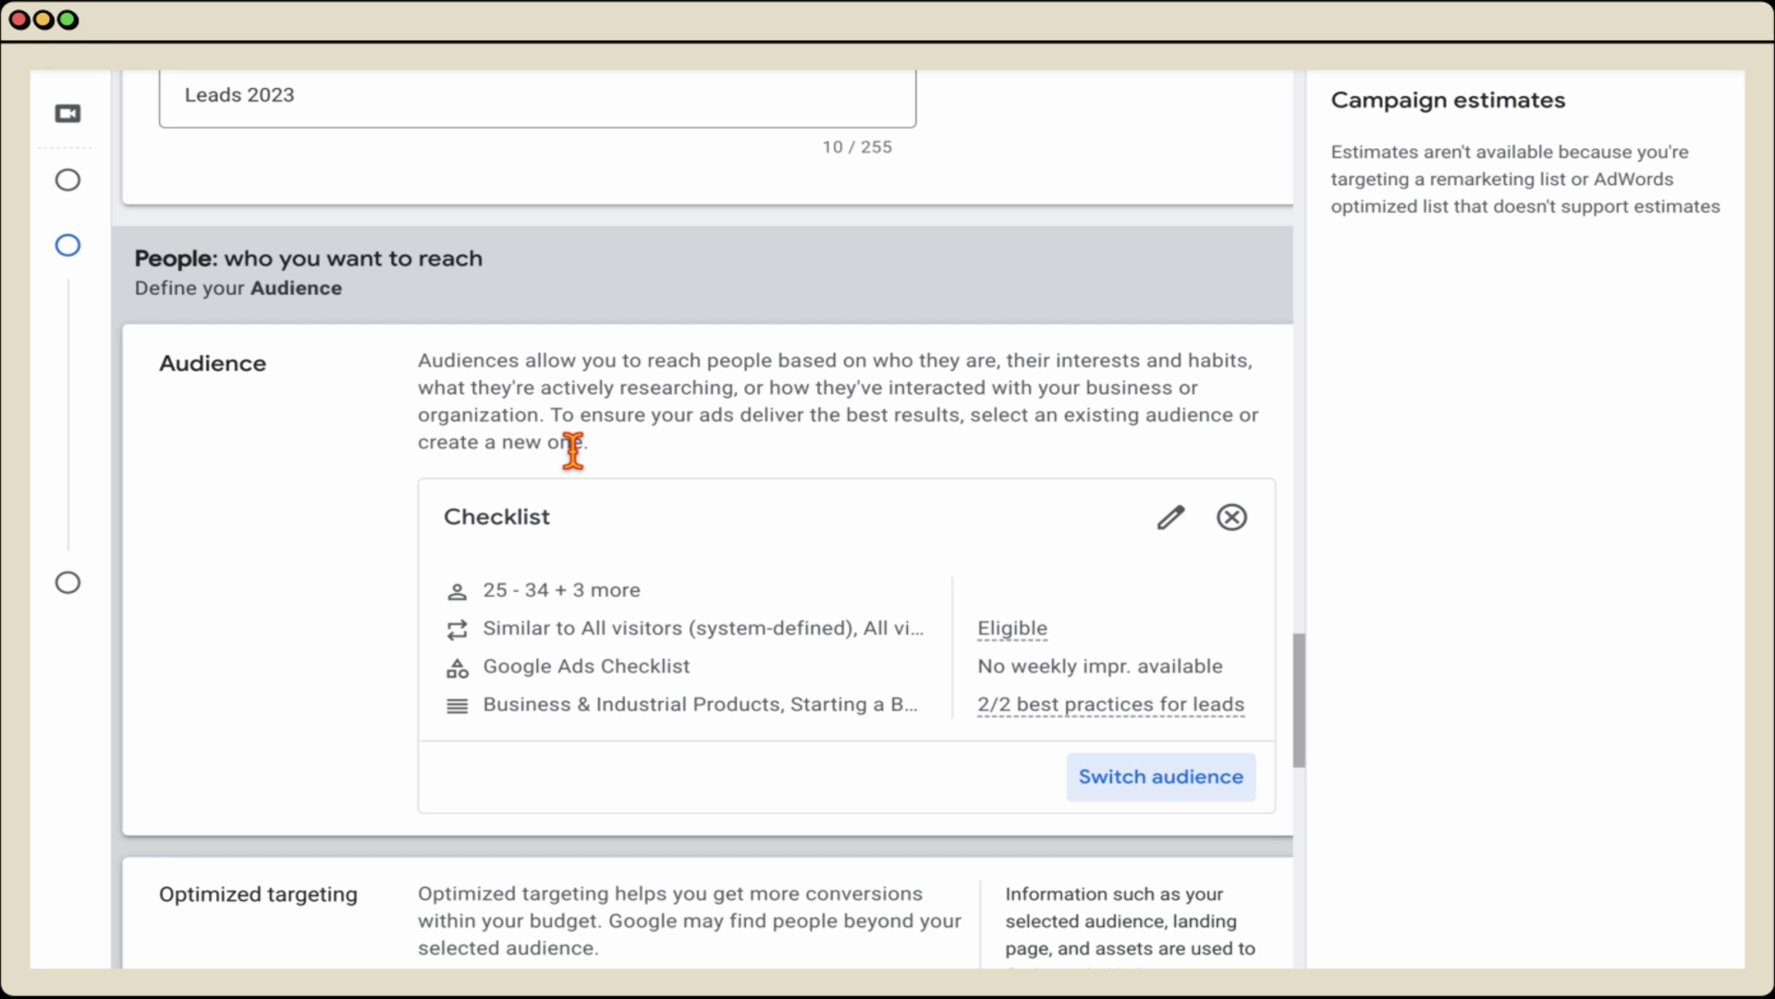
scroll(705, 413, "down", 3)
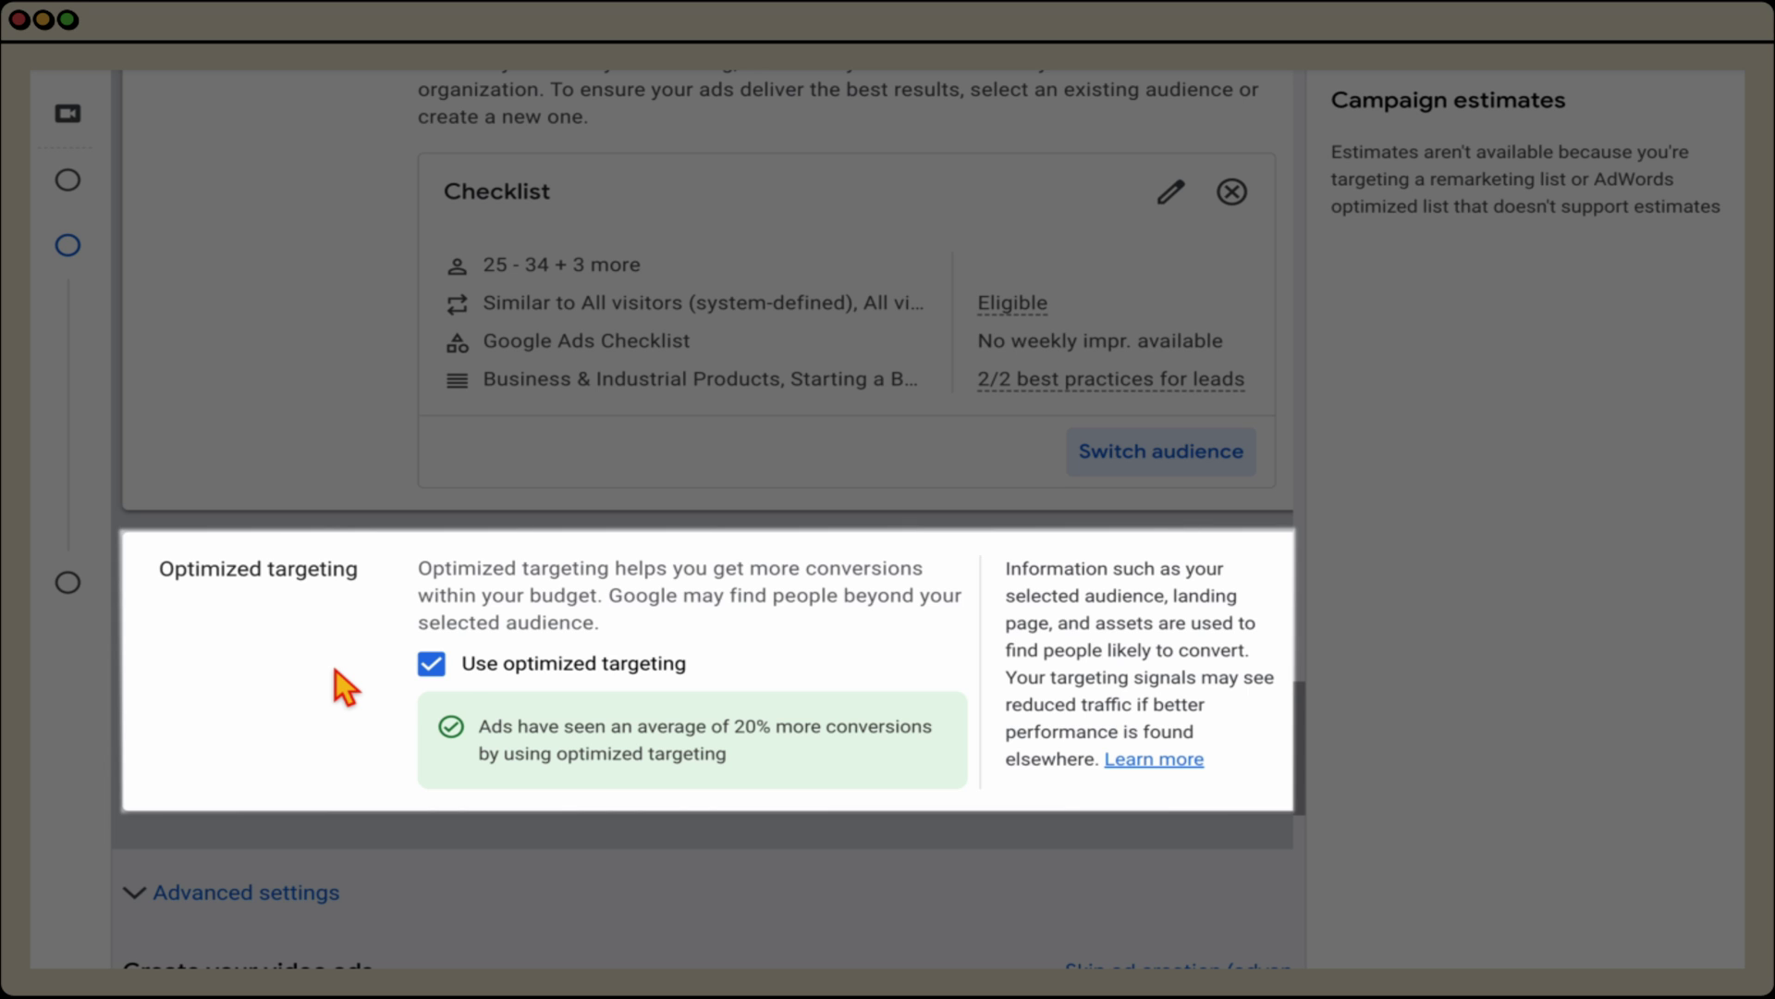
left_click(436, 669)
scroll(440, 673, "up", 2)
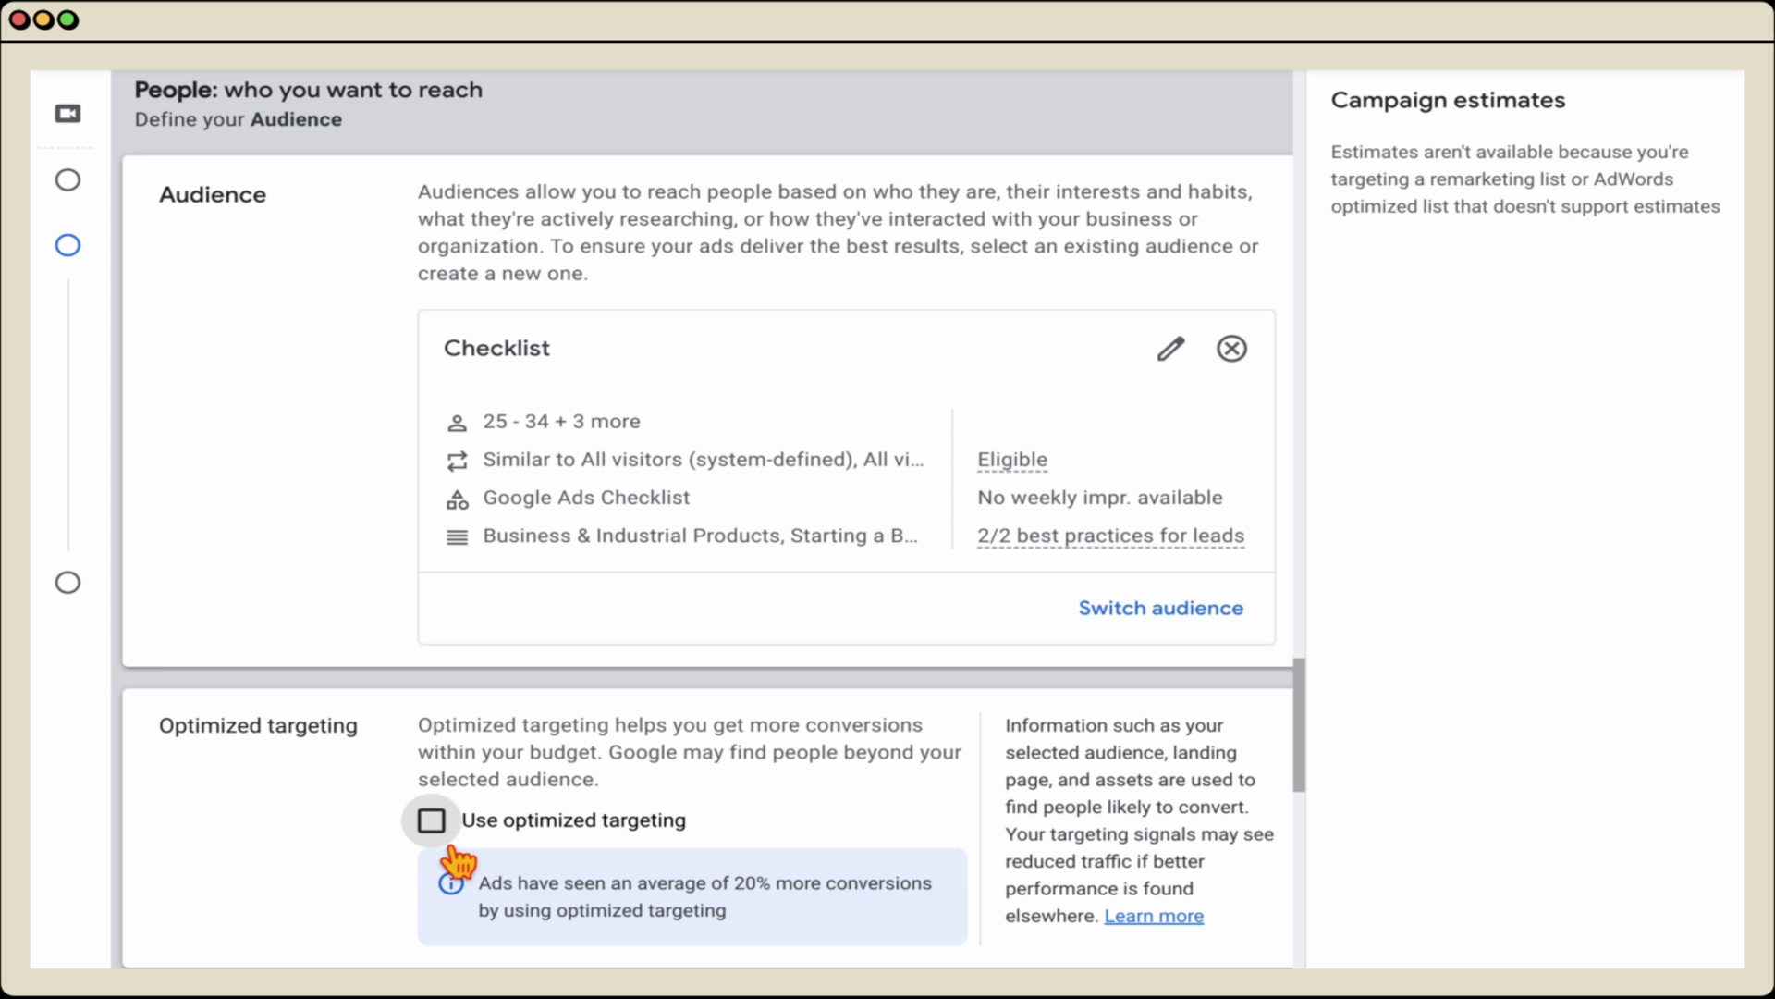
left_click(434, 825)
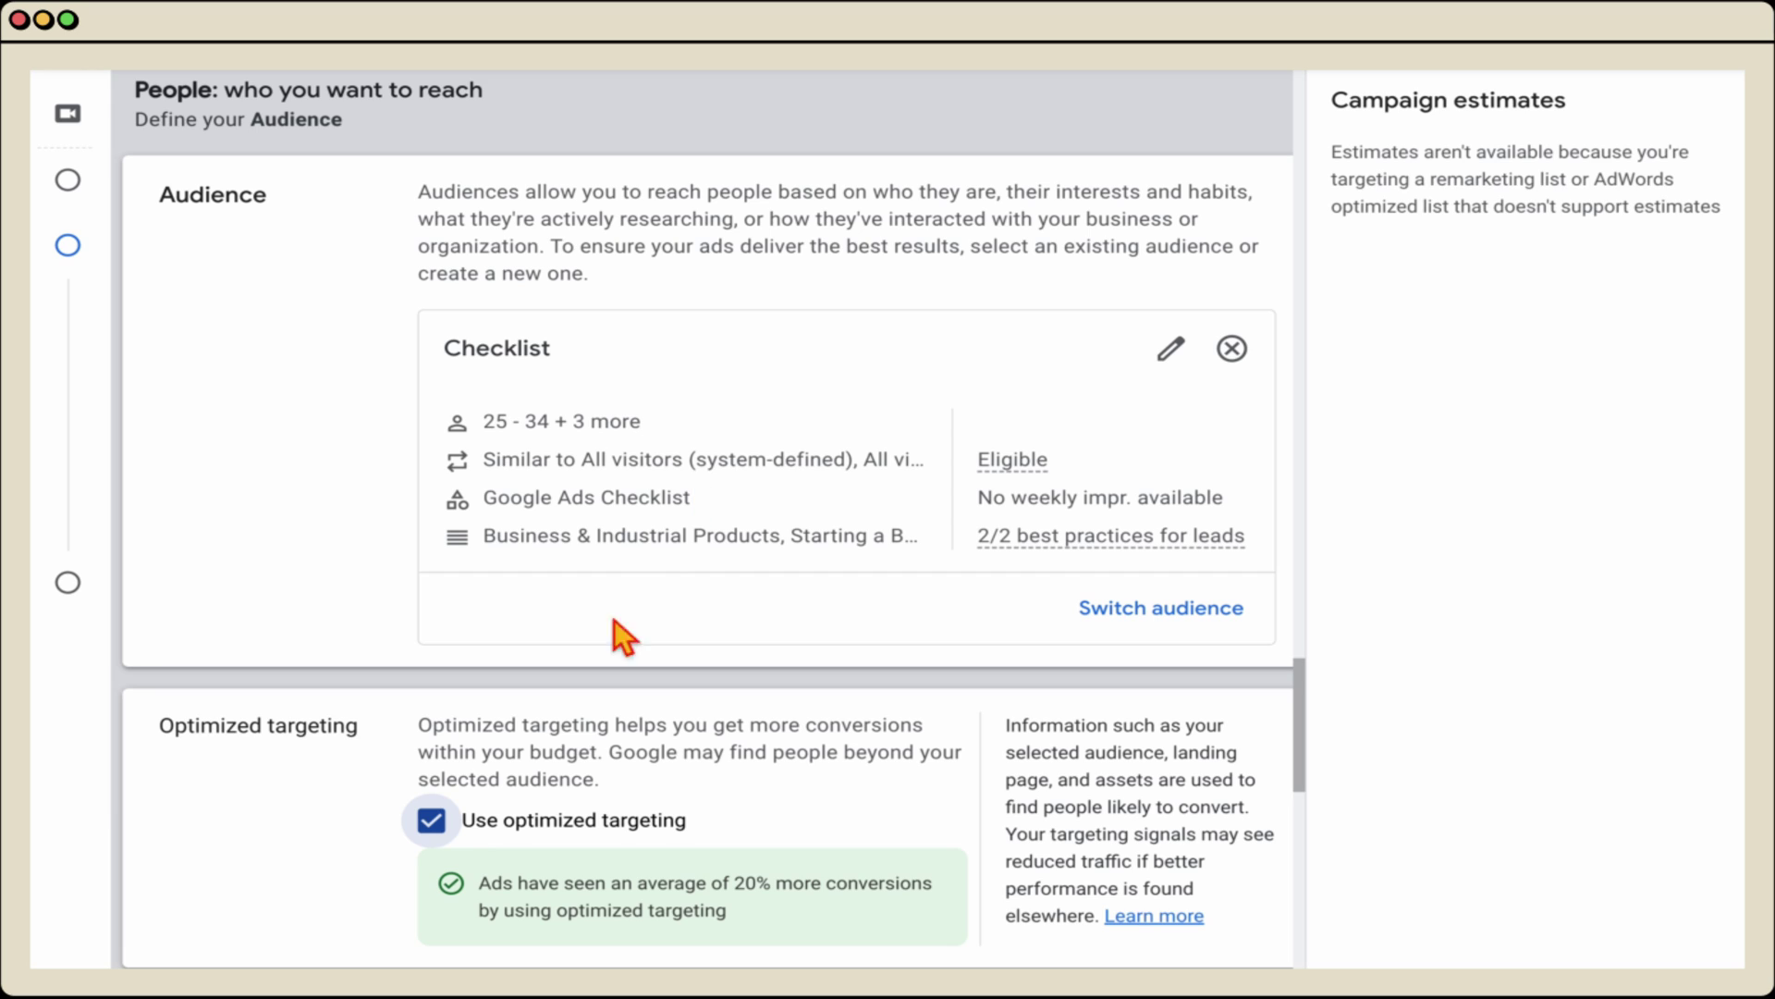
left_click(443, 843)
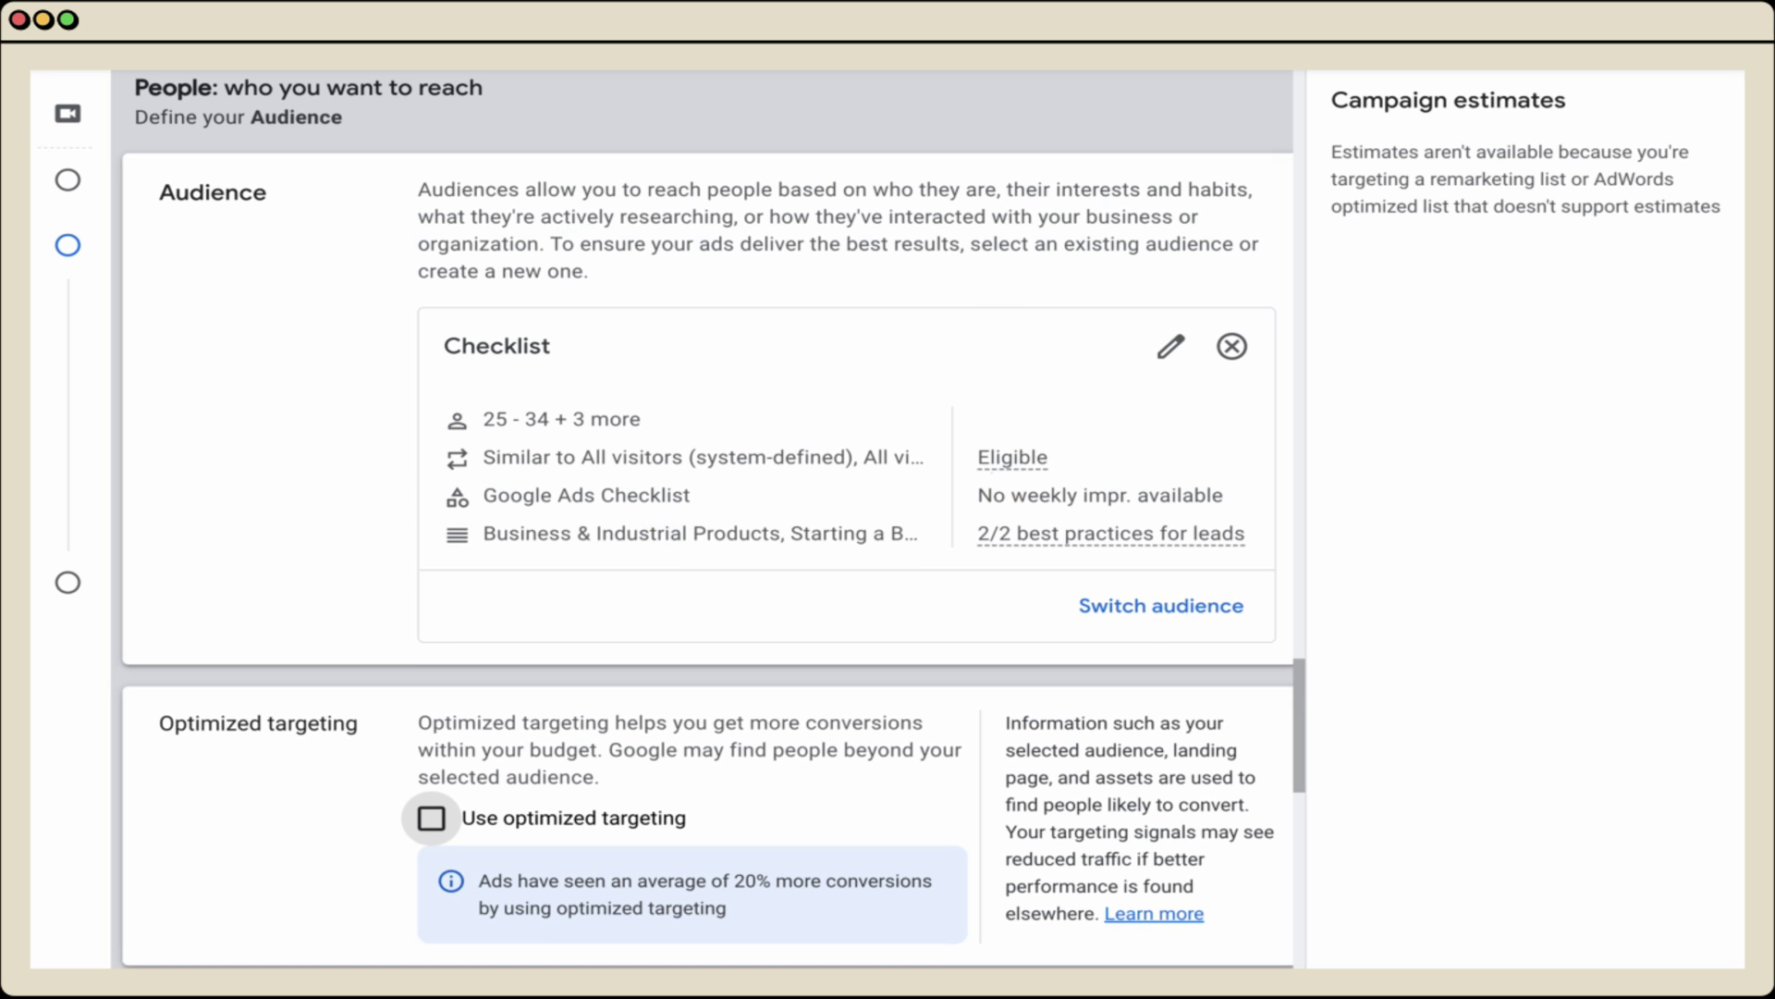
scroll(692, 543, "down", 2)
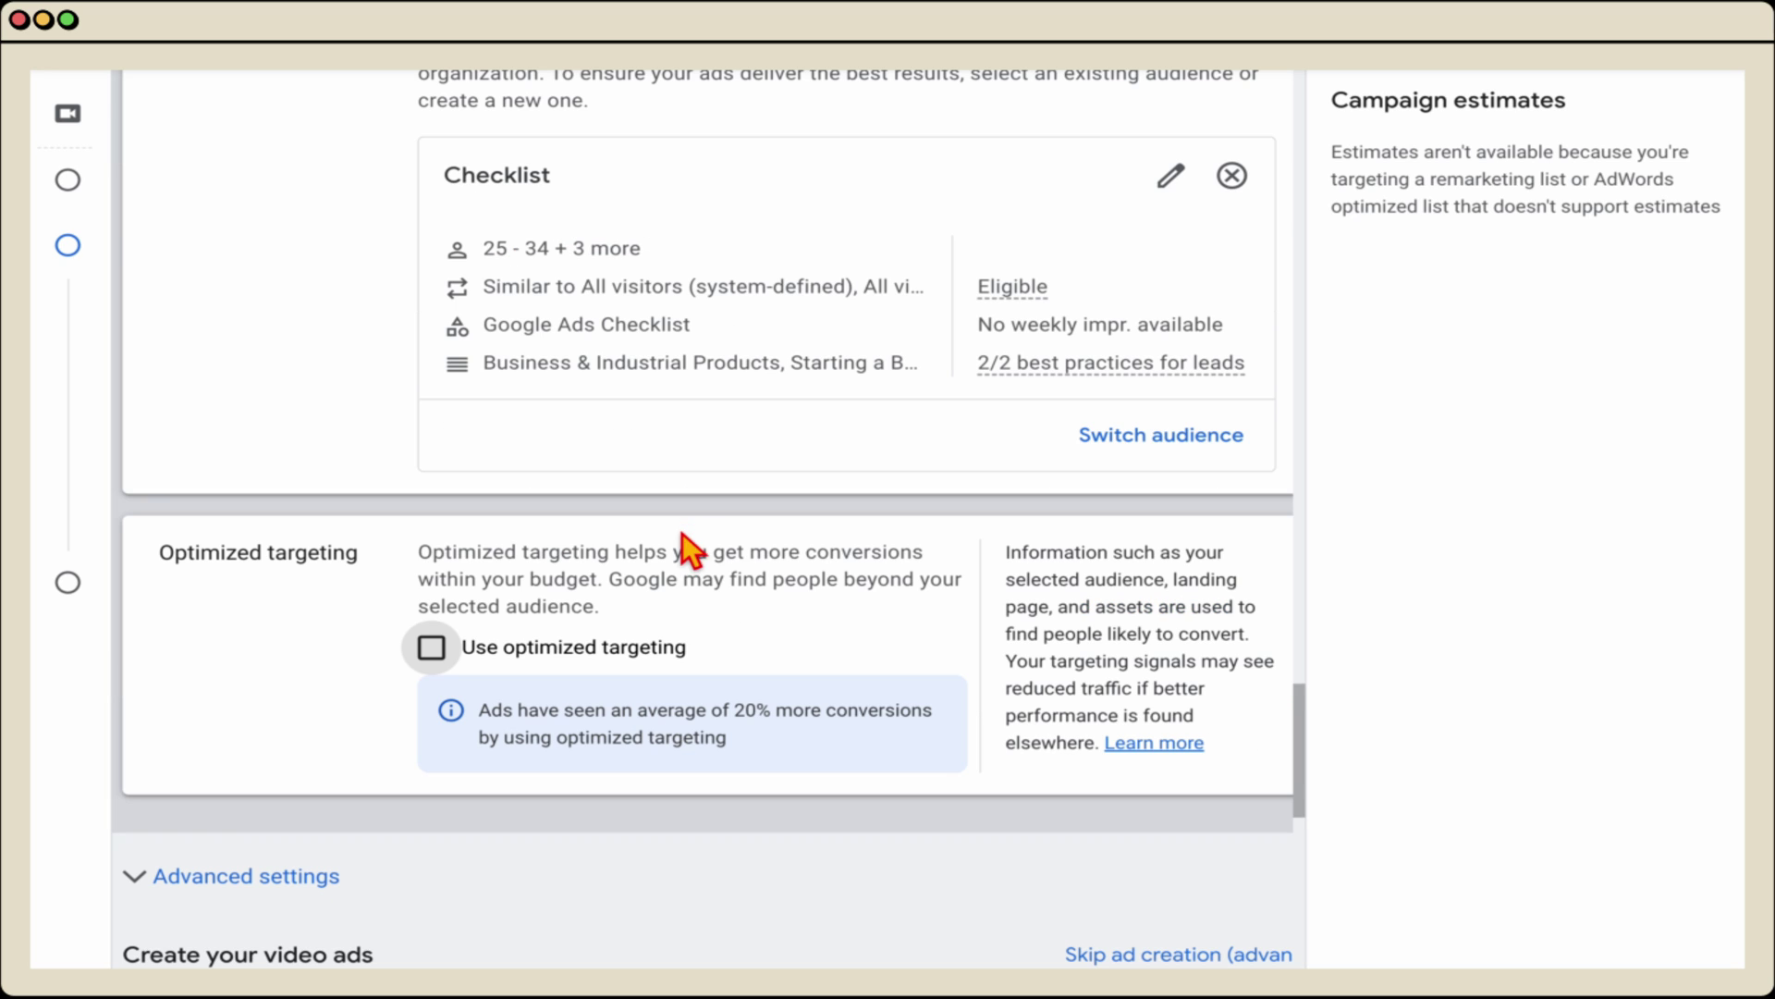
left_click(440, 664)
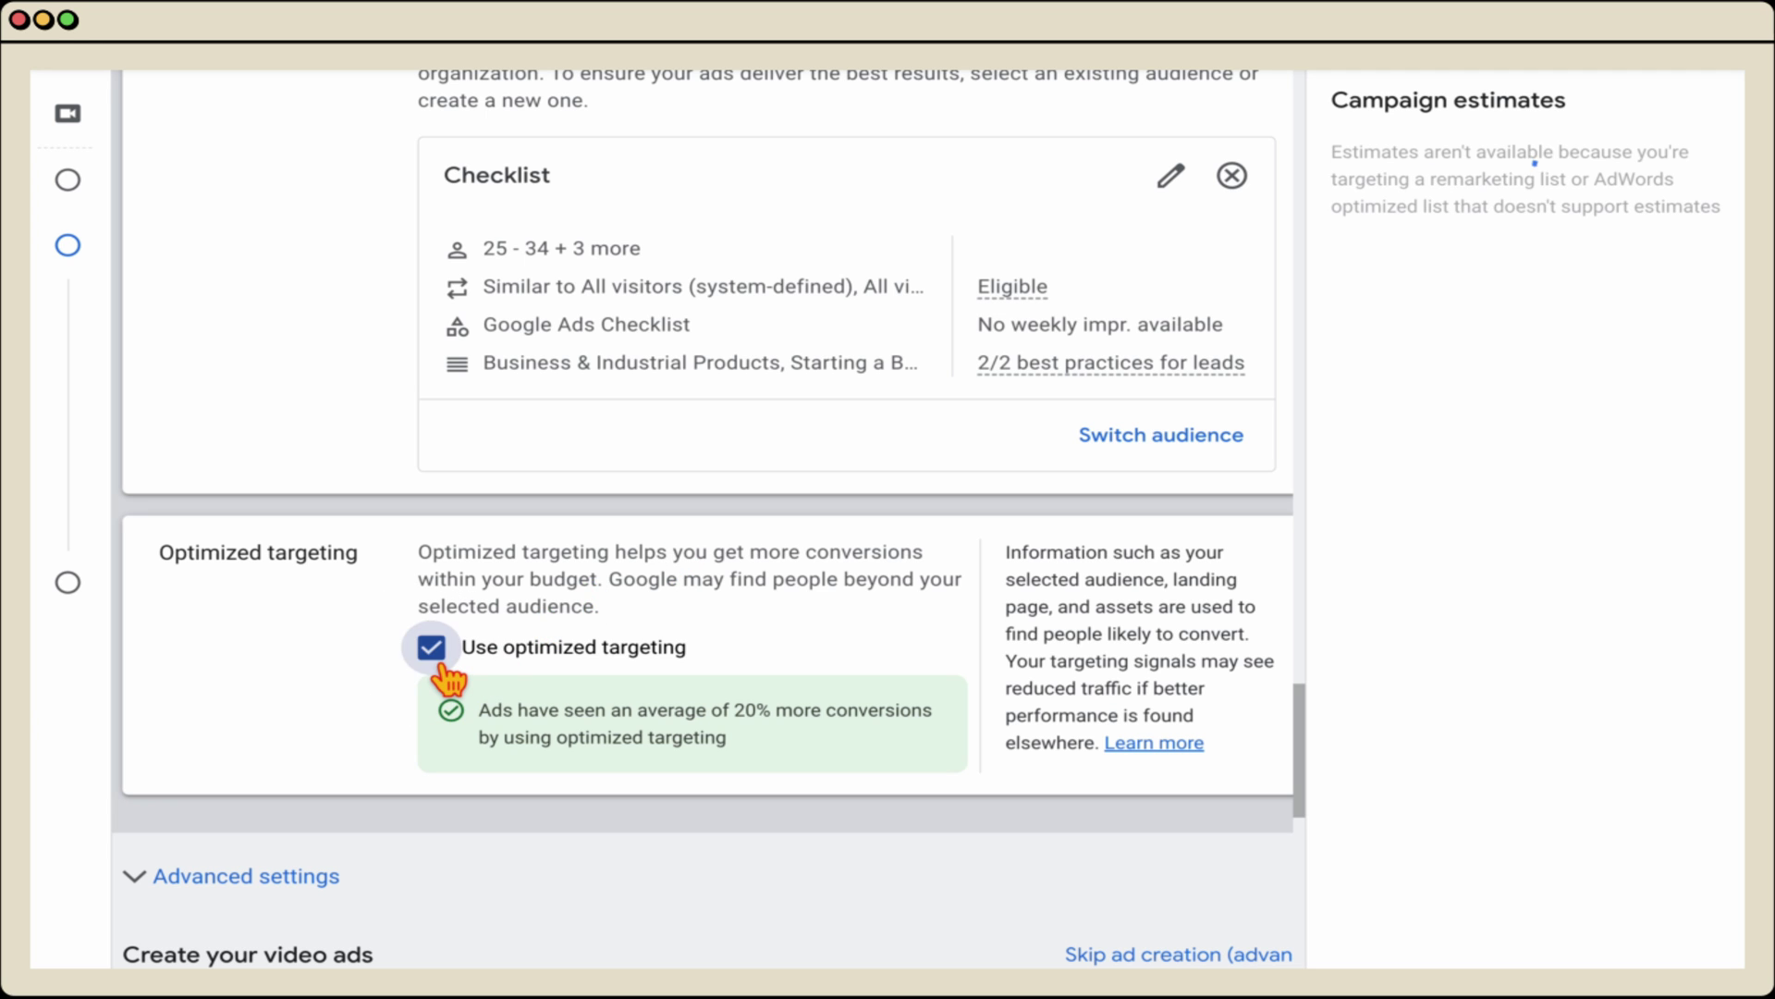
scroll(438, 667, "down", 5)
Paste the 'Using Google Ads in 2022?' YouTube video link into the ad's video field.
scroll(434, 658, "down", 1)
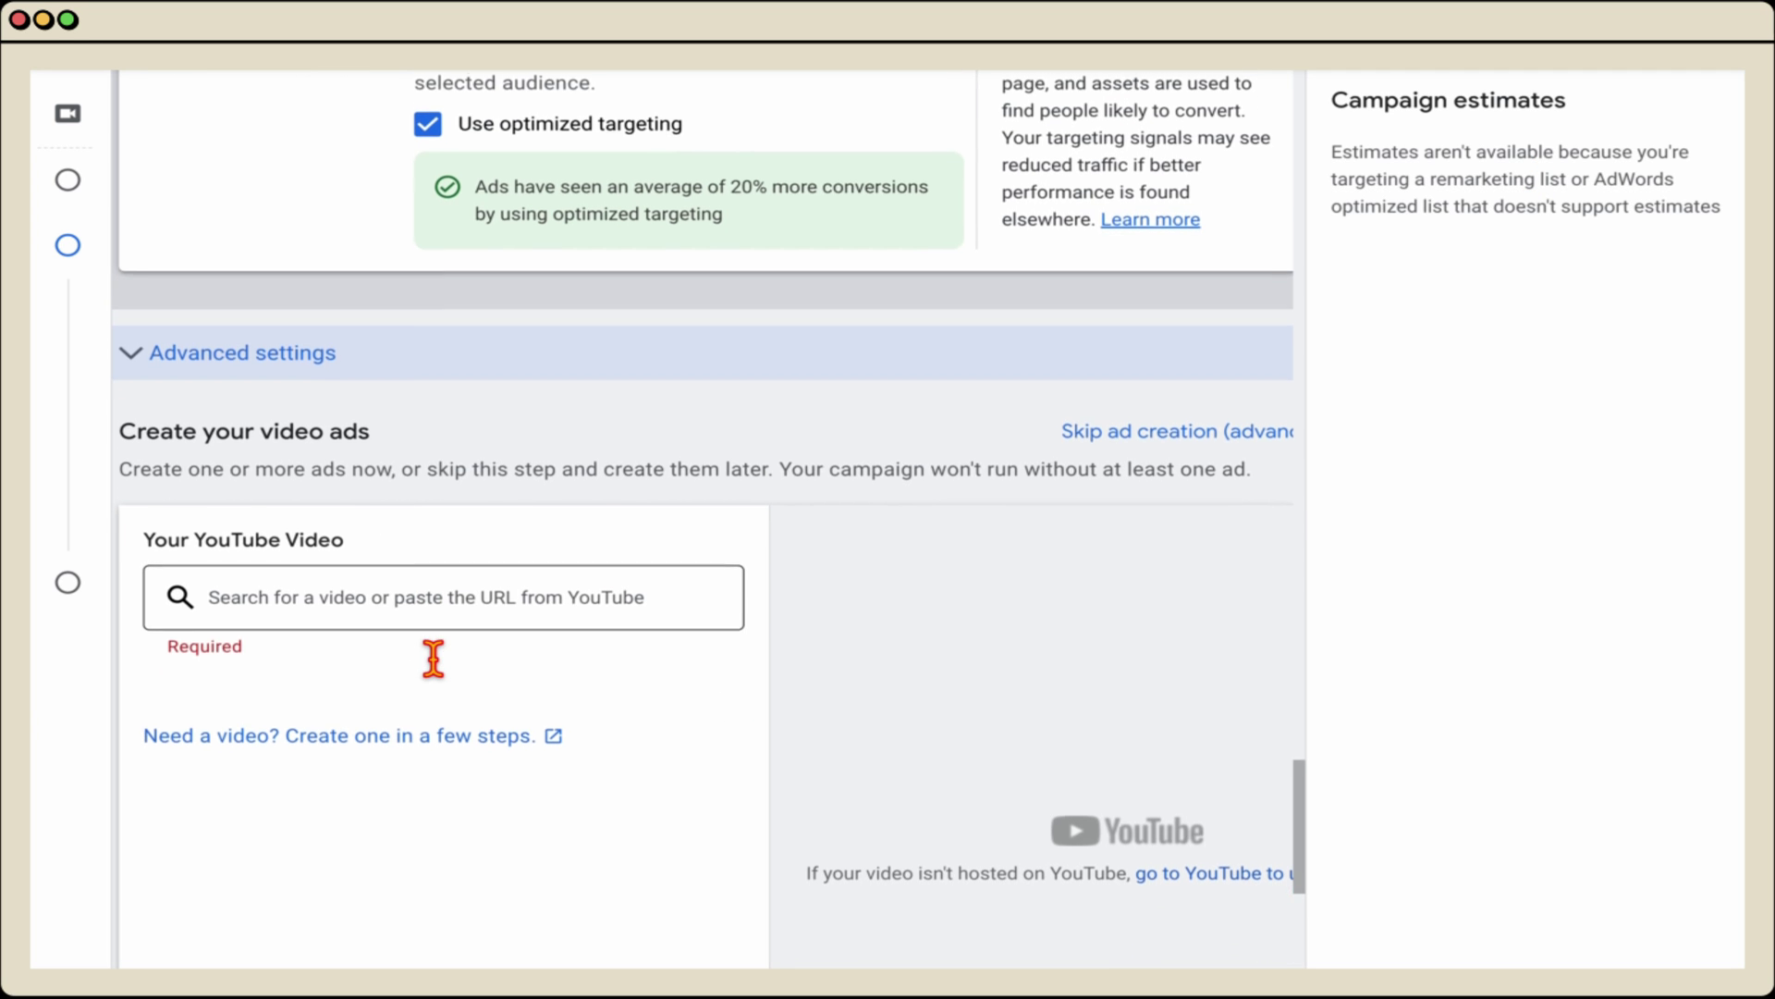
scroll(436, 673, "down", 1)
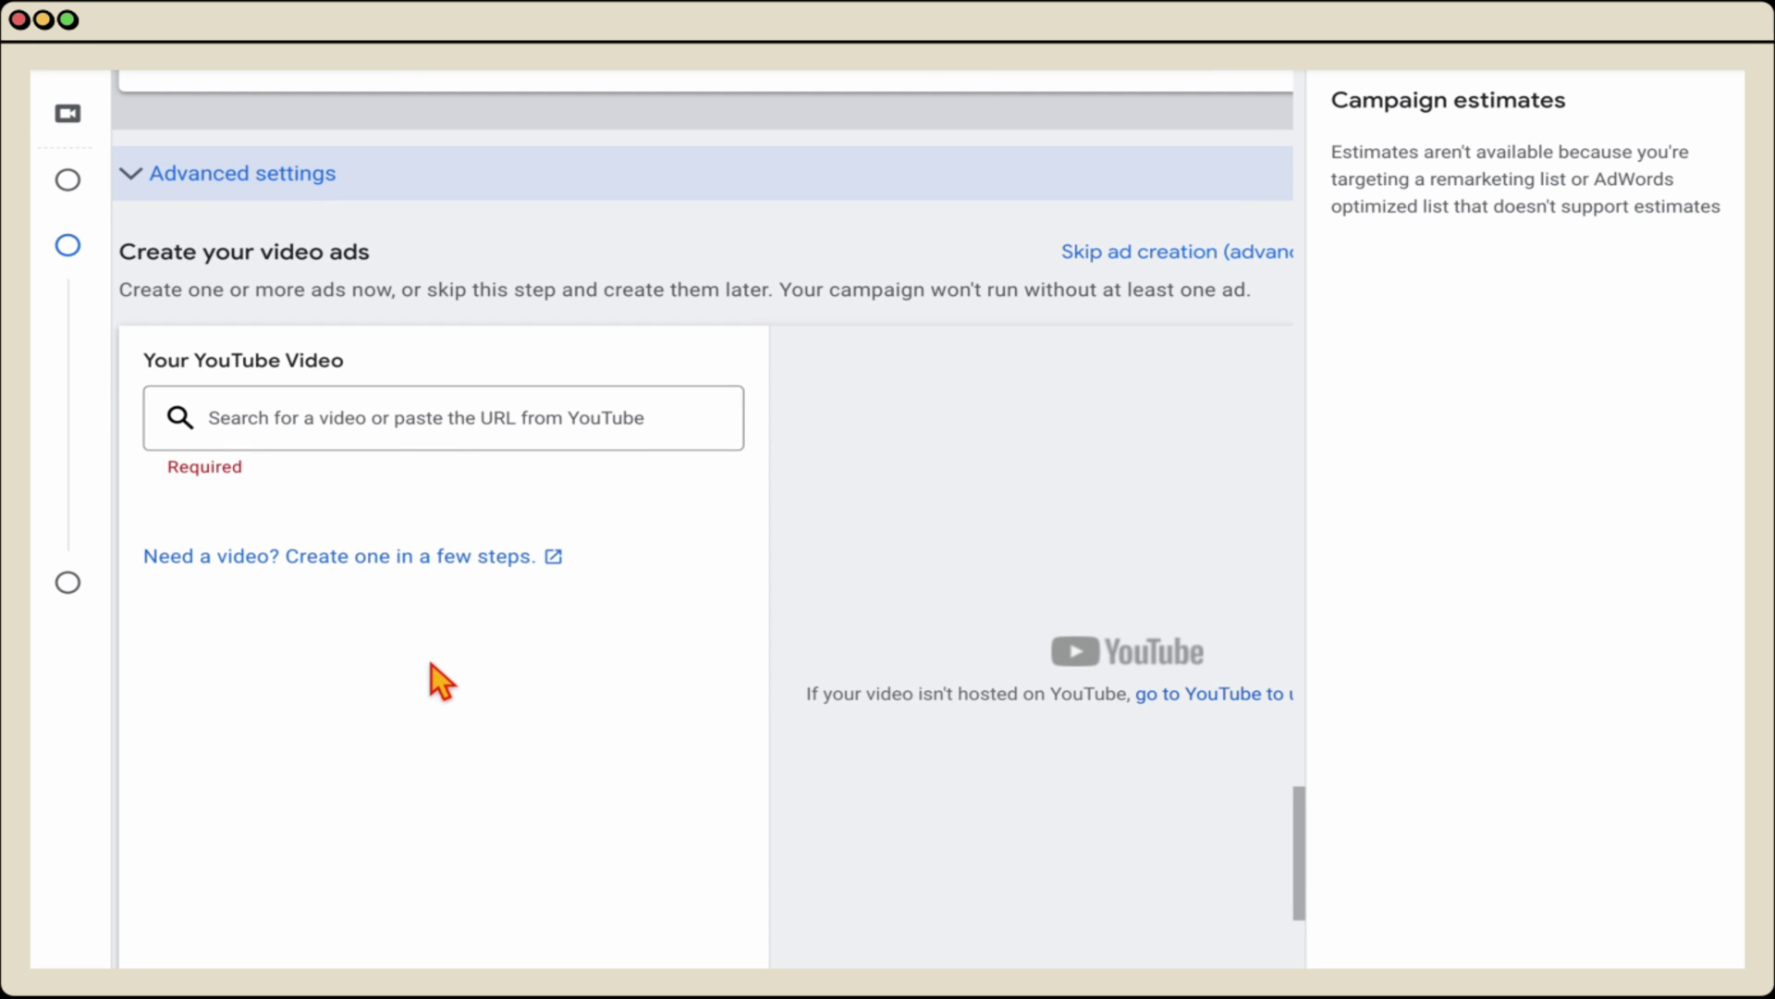
scroll(438, 662, "down", 1)
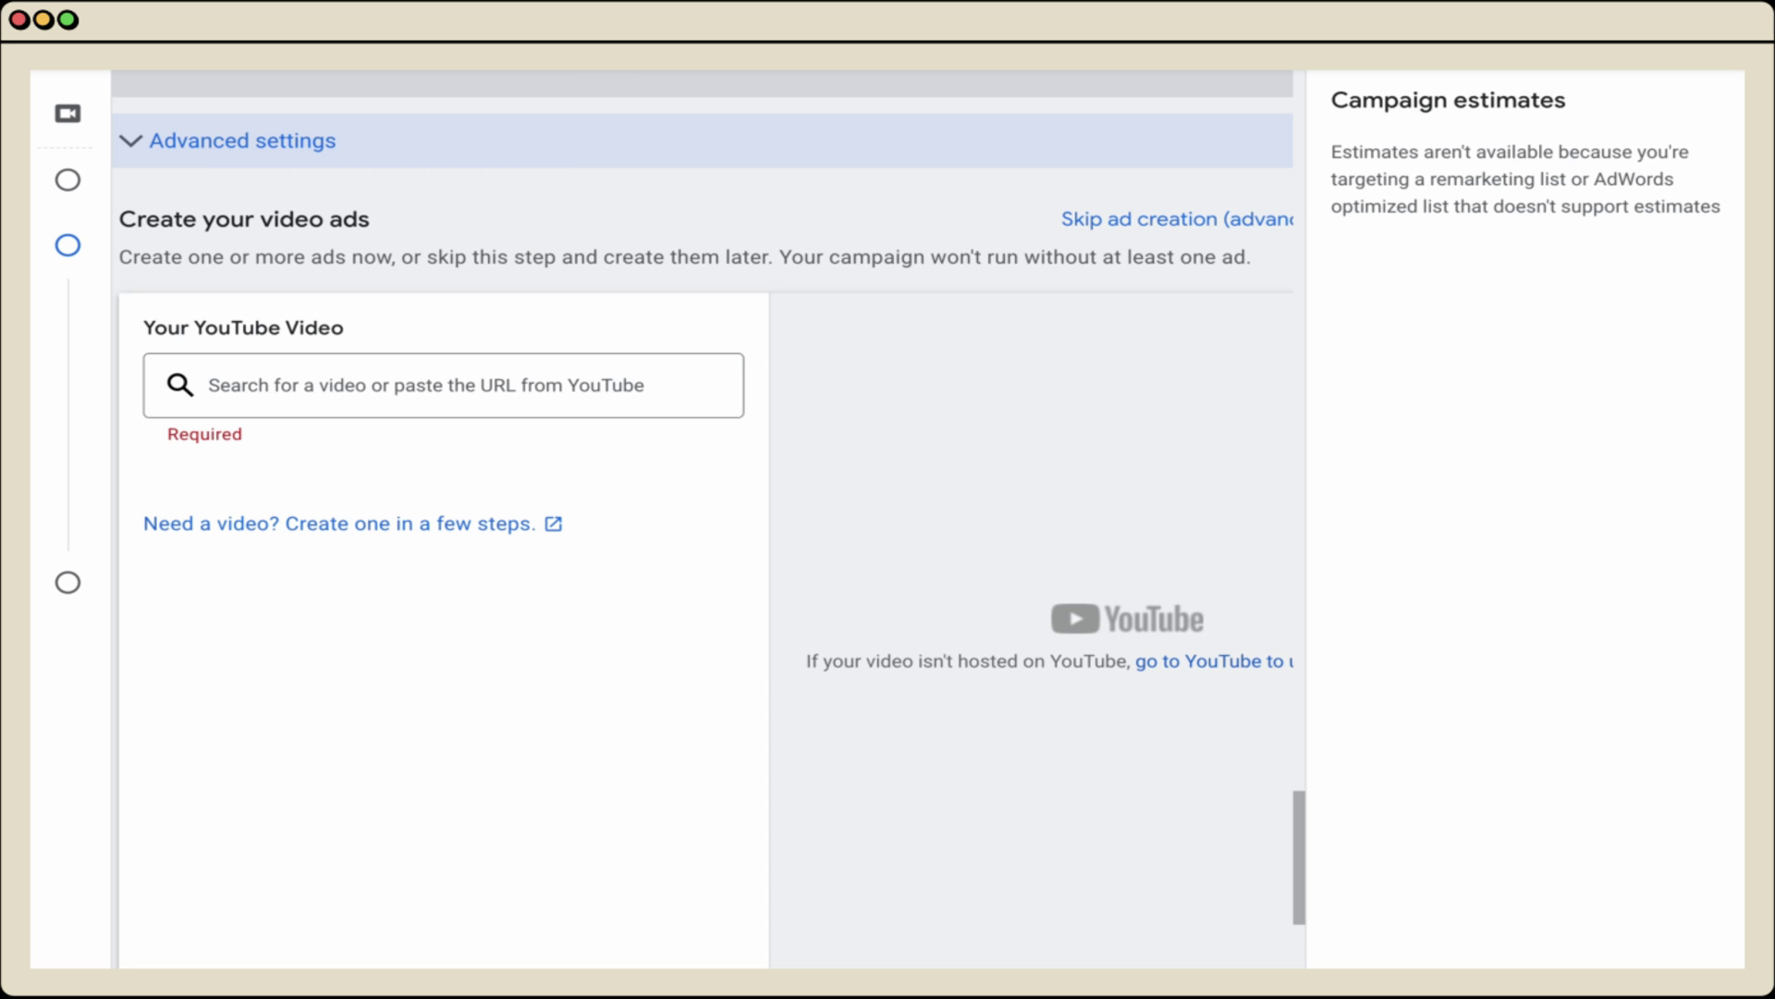
left_click(485, 388)
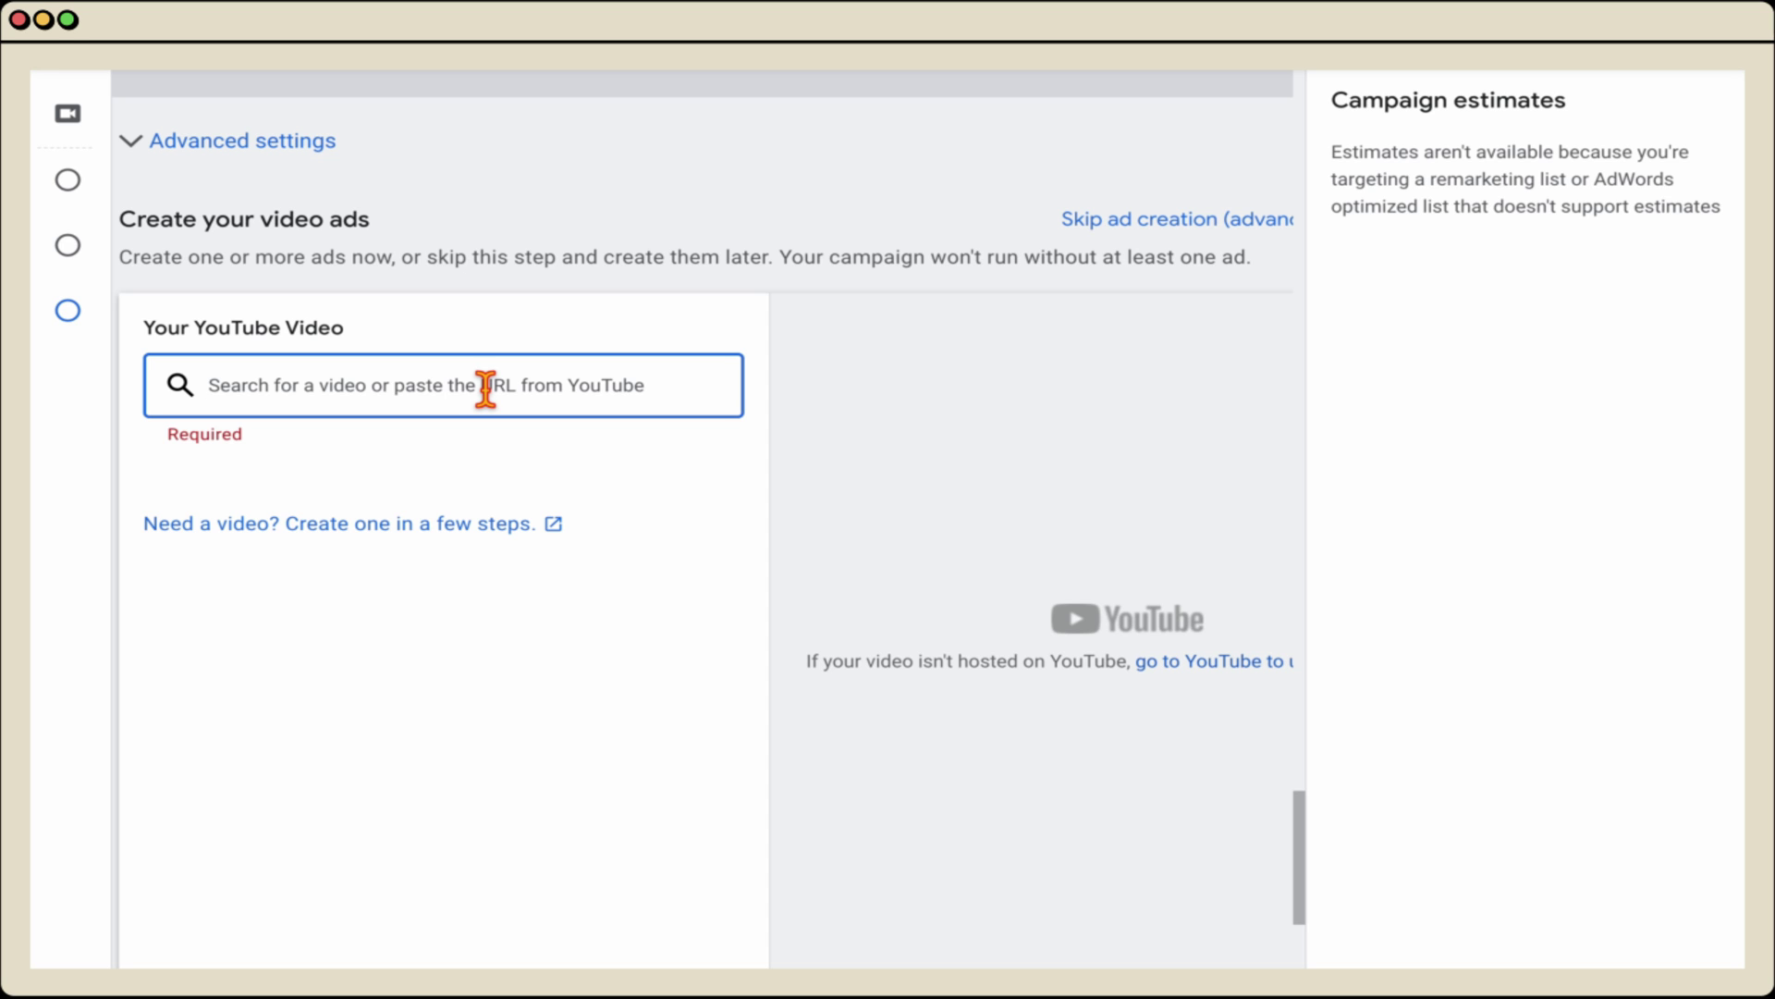
key("super+v")
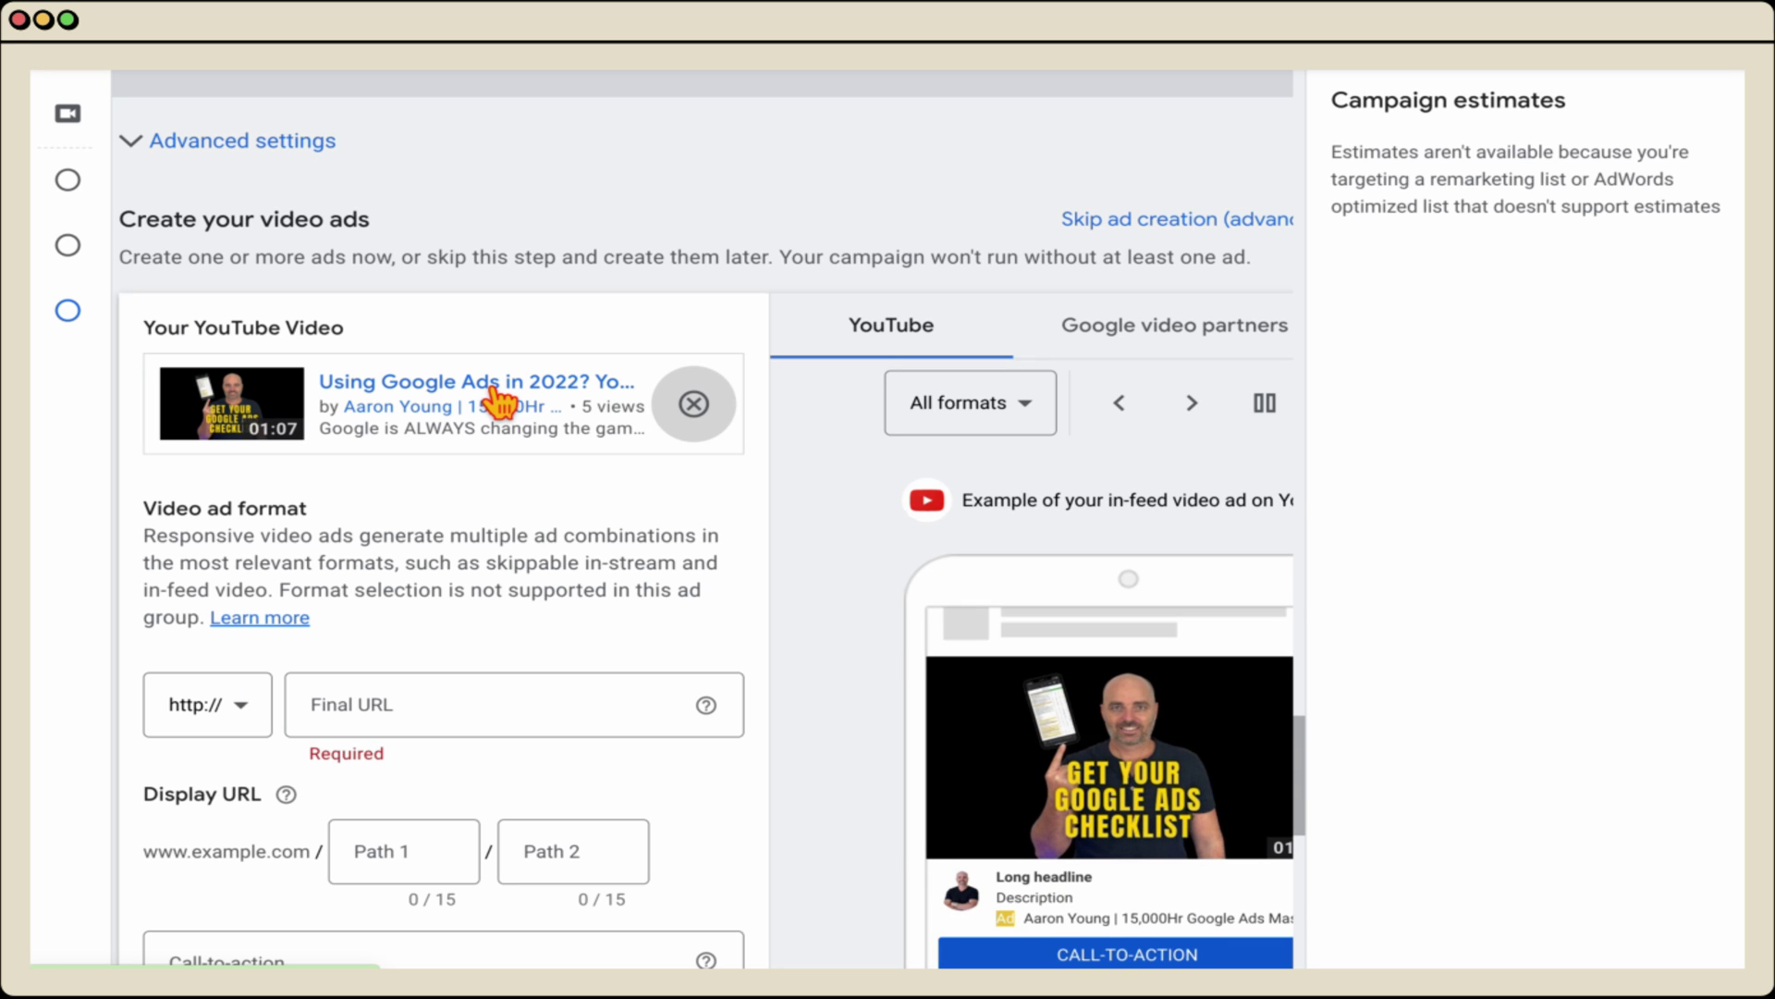
left_click(412, 716)
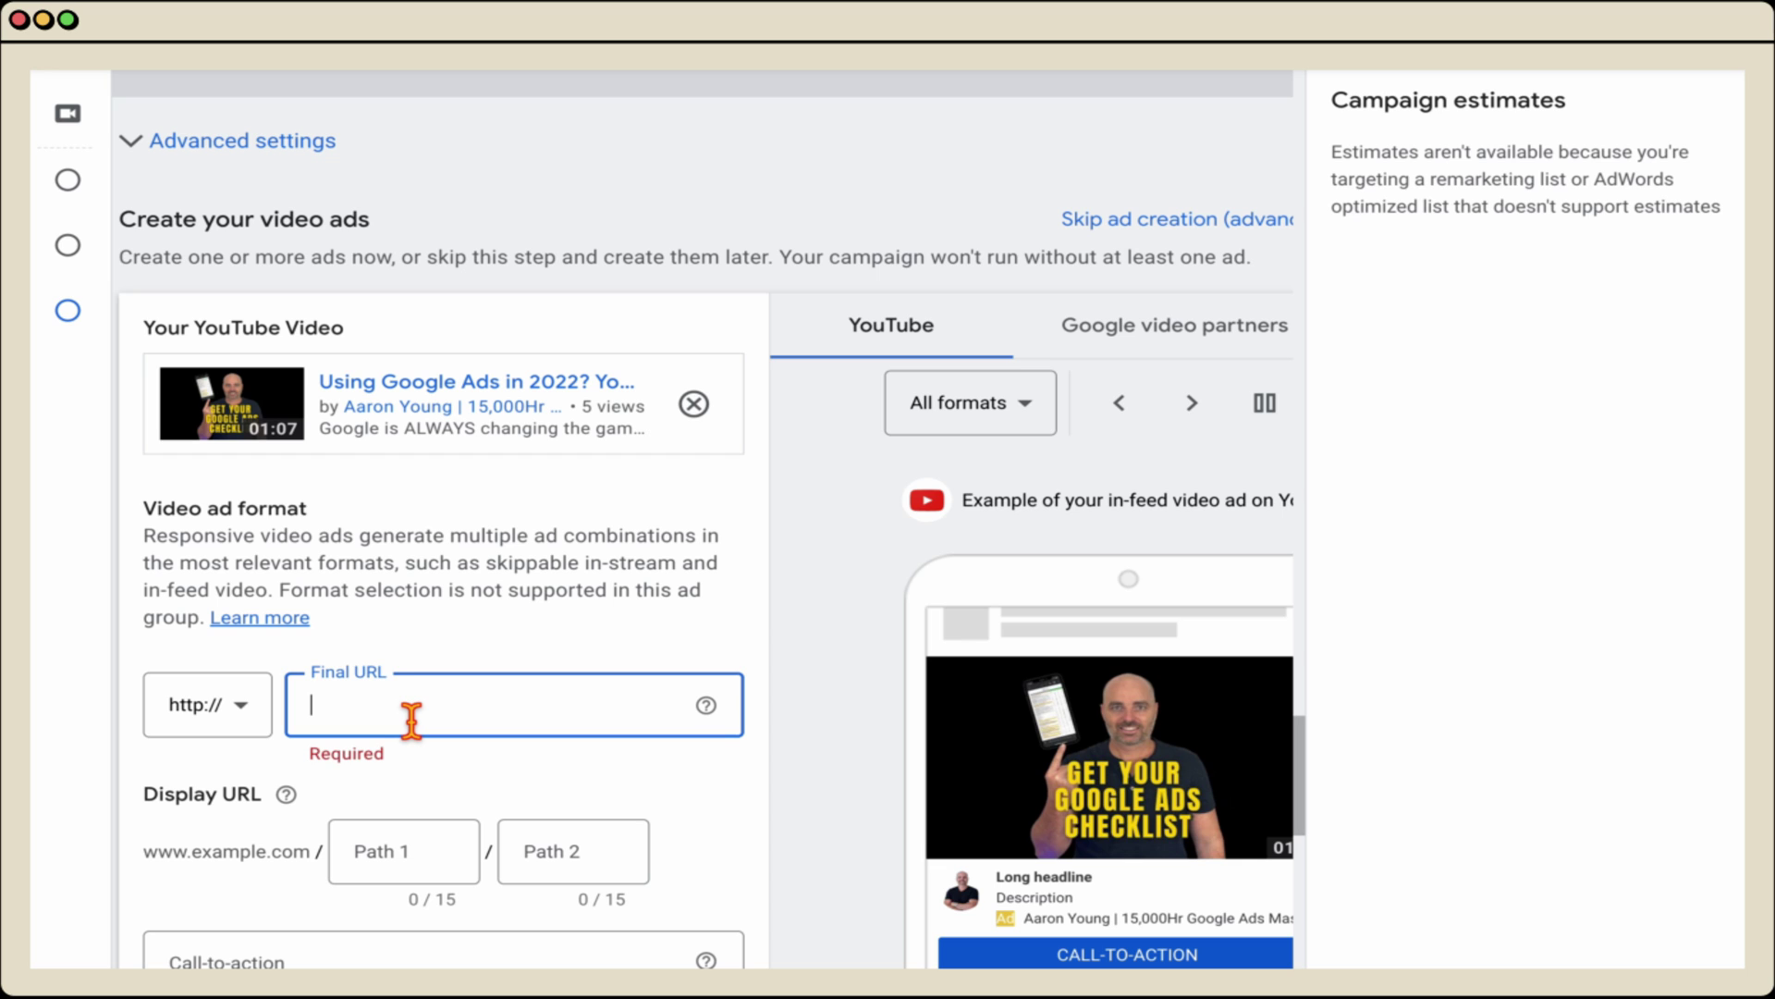
Paste the landing page address as the Final URL and check the skippable in-stream preview.
key("super+v")
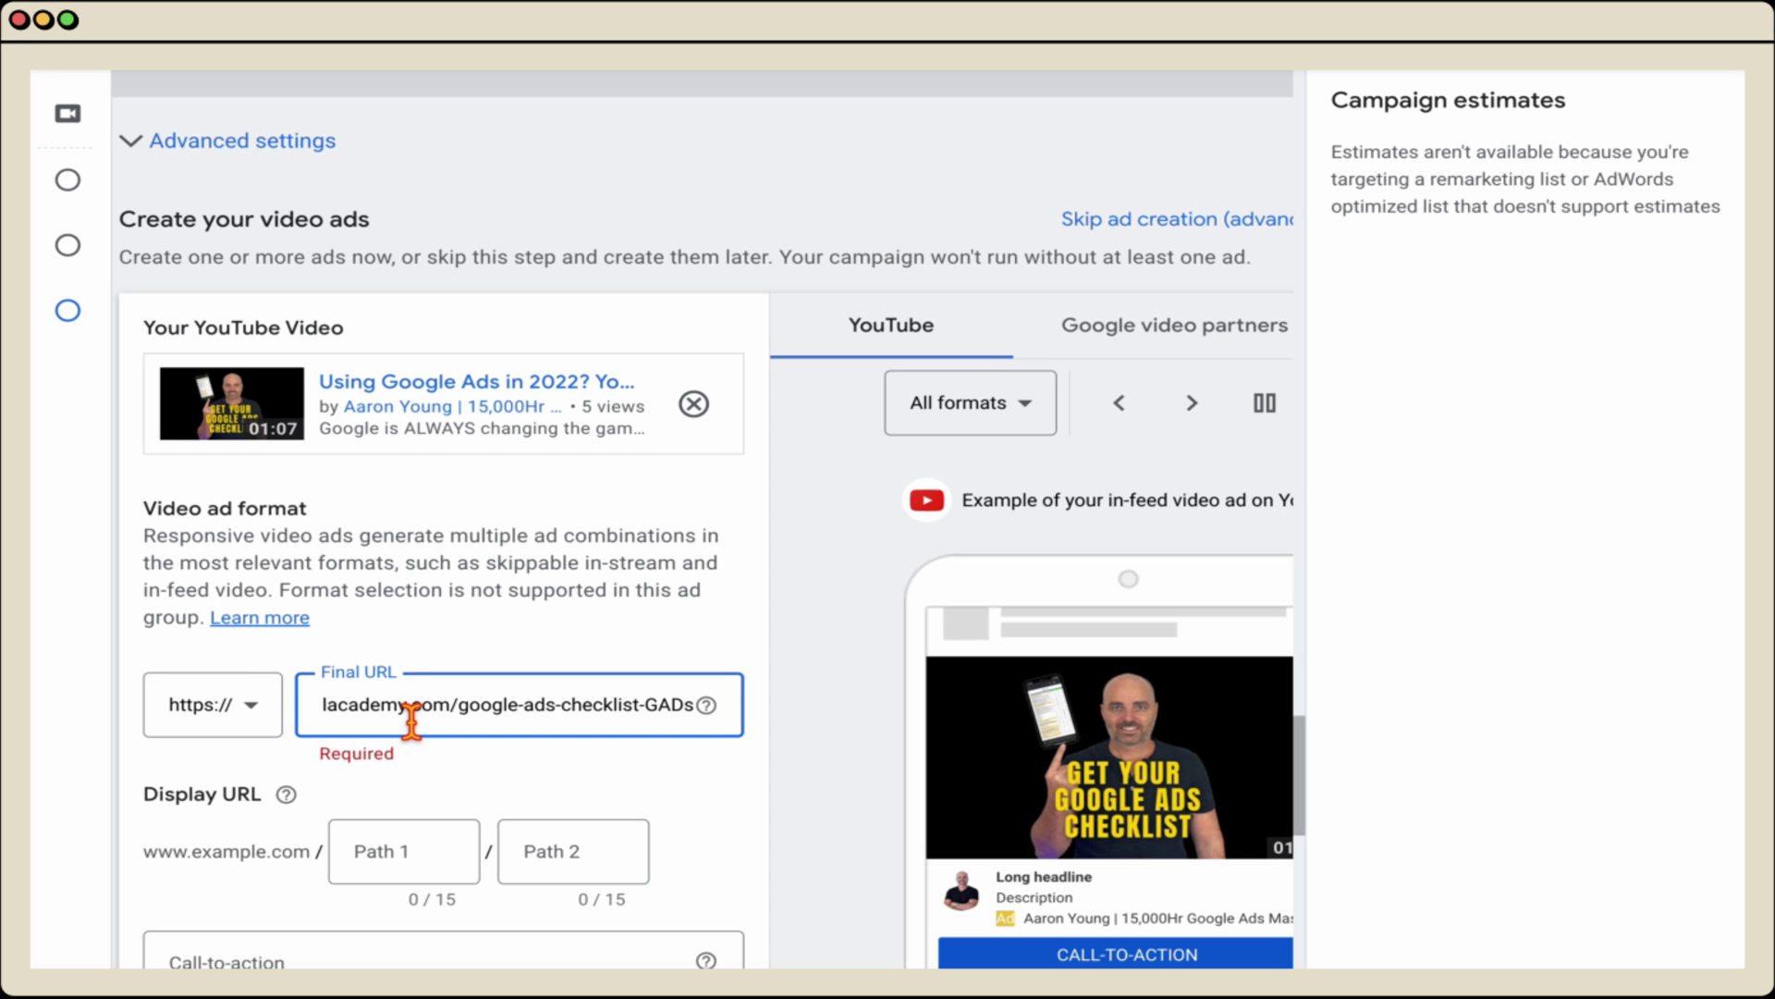
scroll(416, 740, "down", 2)
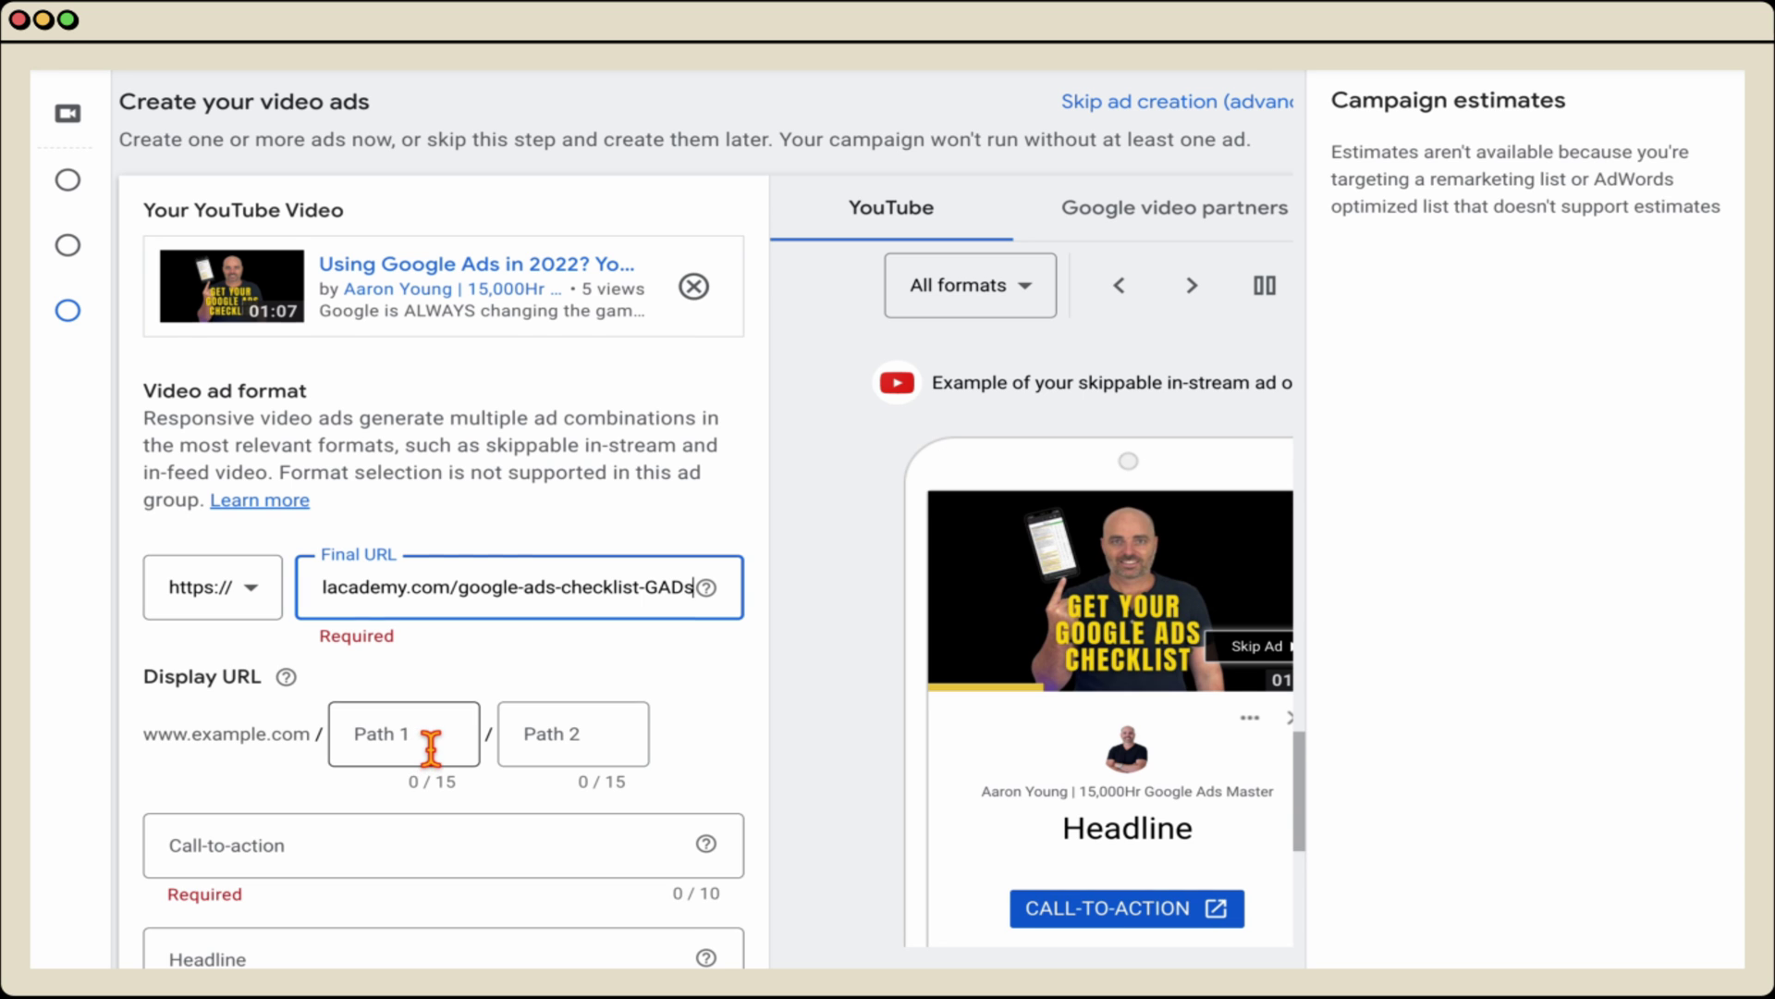
scroll(425, 744, "down", 3)
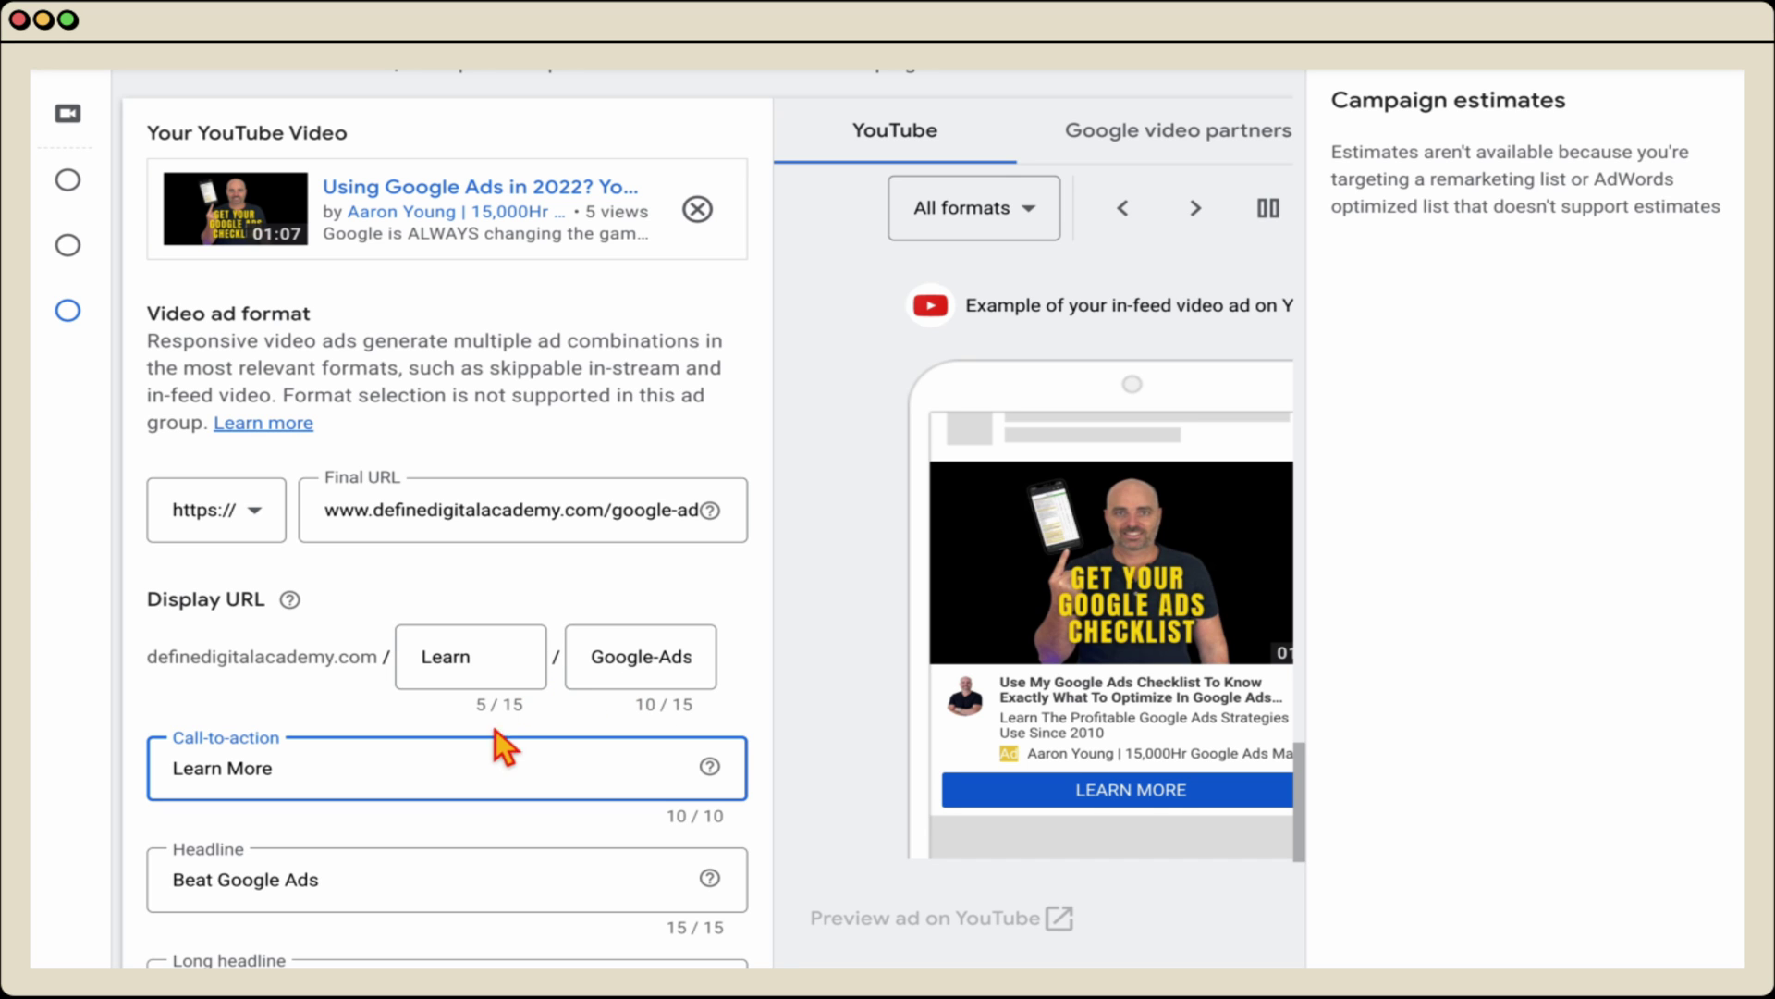
scroll(496, 741, "down", 1)
scroll(484, 745, "down", 3)
scroll(484, 745, "down", 3)
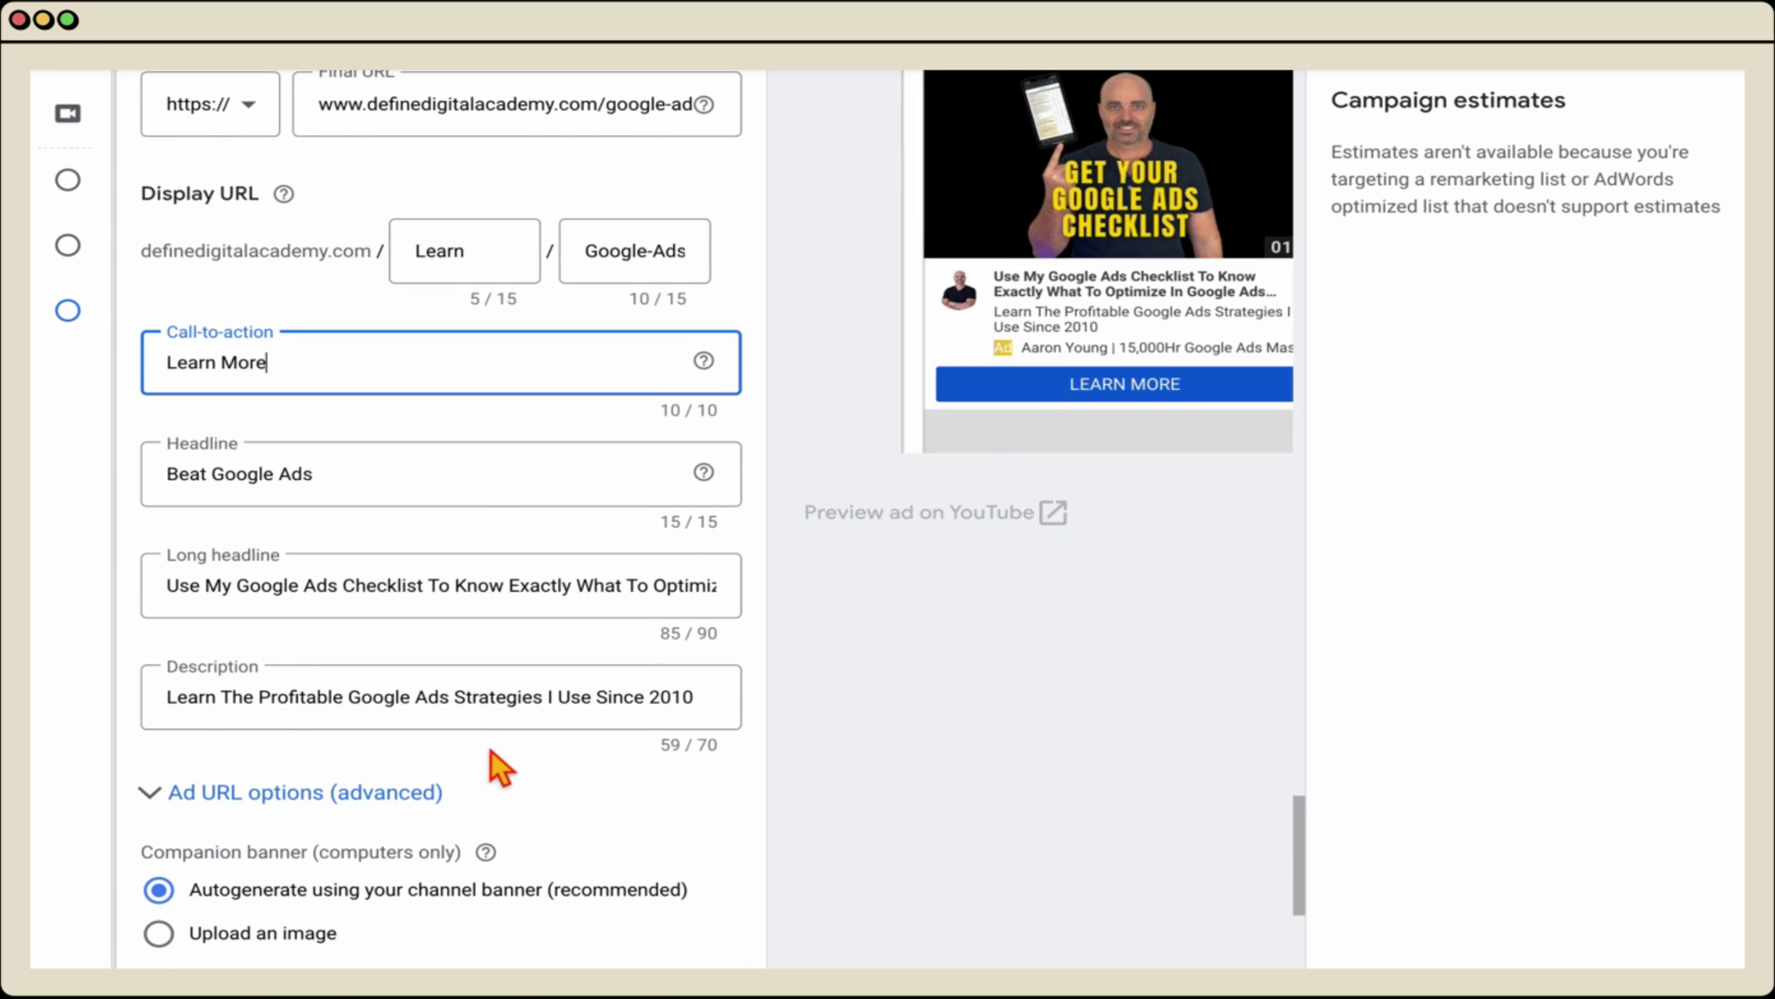
scroll(970, 566, "up", 3)
scroll(983, 557, "up", 2)
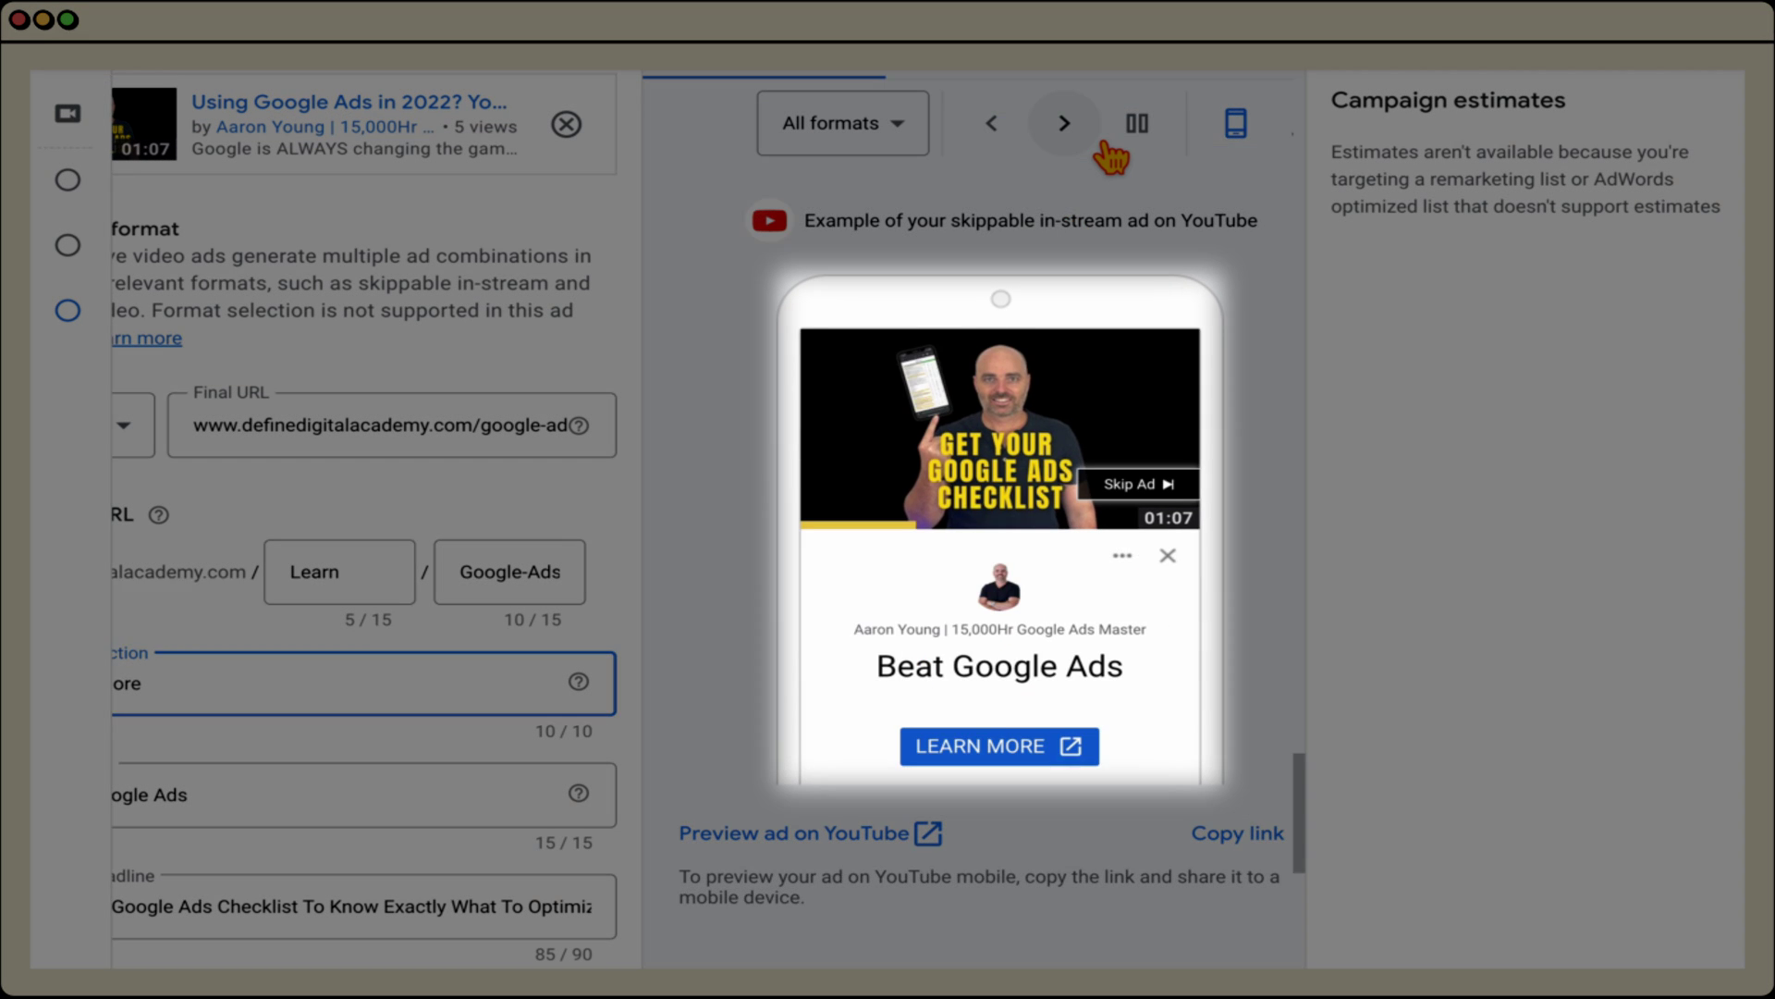
left_click(1064, 123)
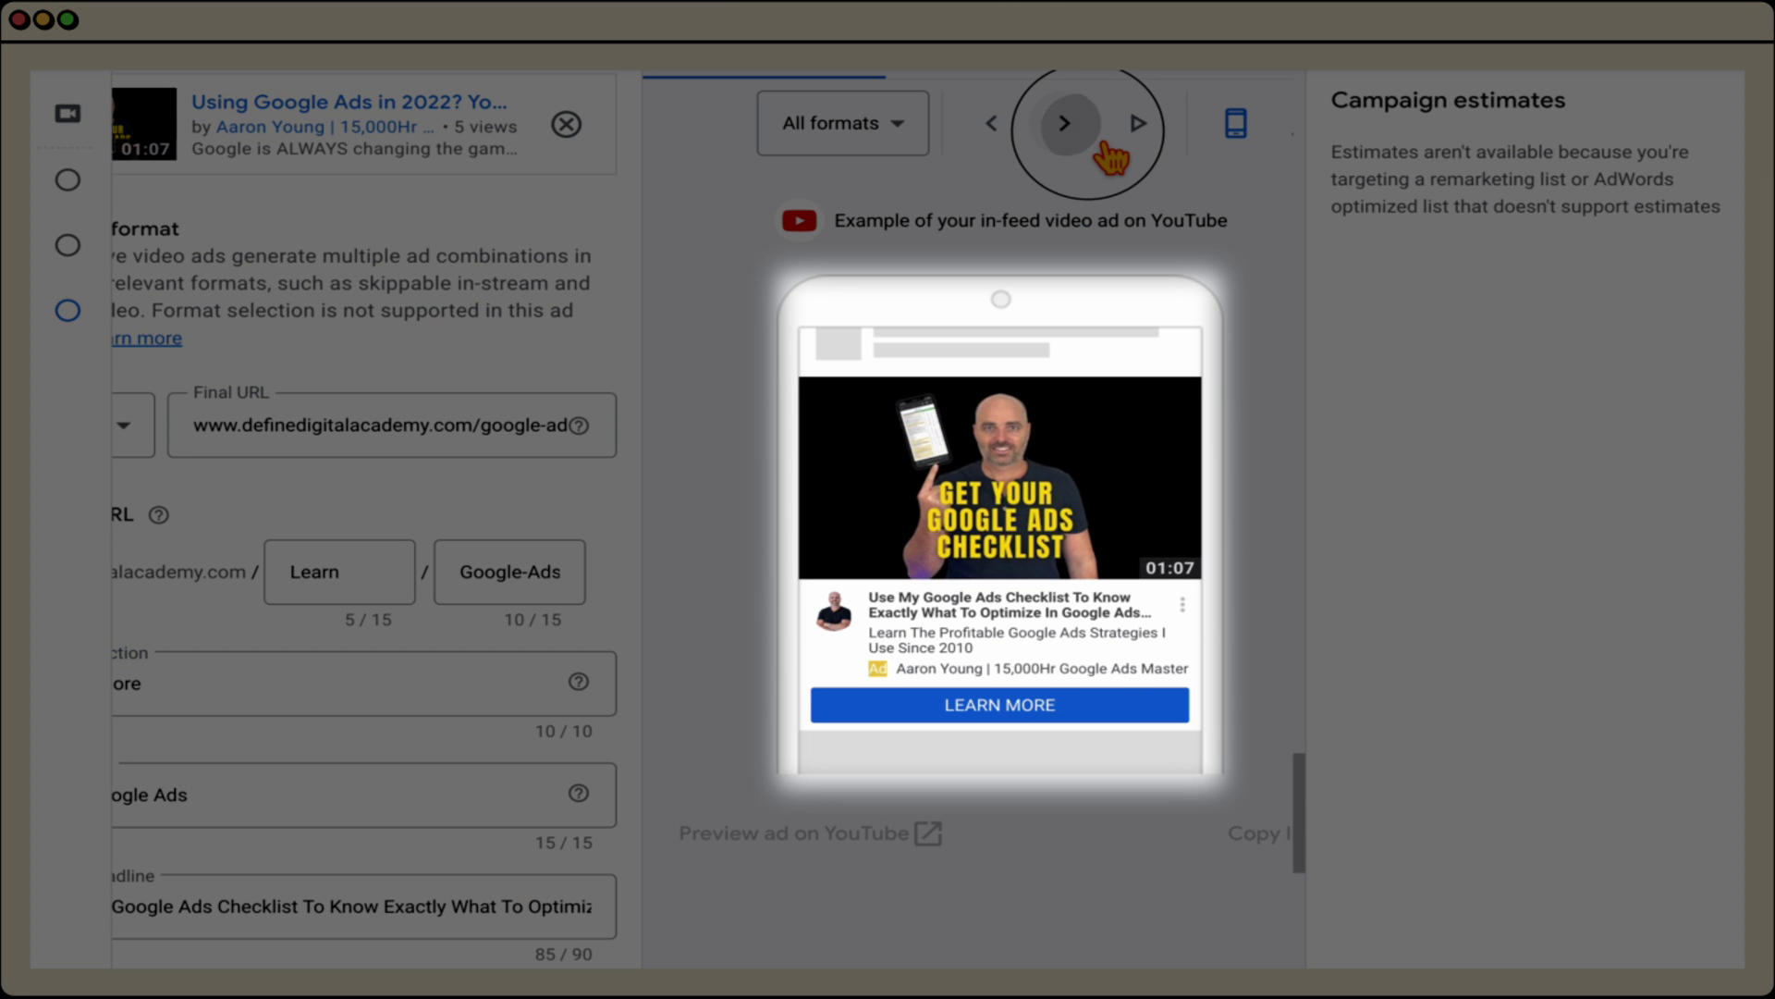
left_click(1065, 123)
Rename the ad to 'Checklist' and create the campaign.
scroll(429, 452, "down", 3)
scroll(430, 466, "down", 3)
scroll(455, 492, "left", 2)
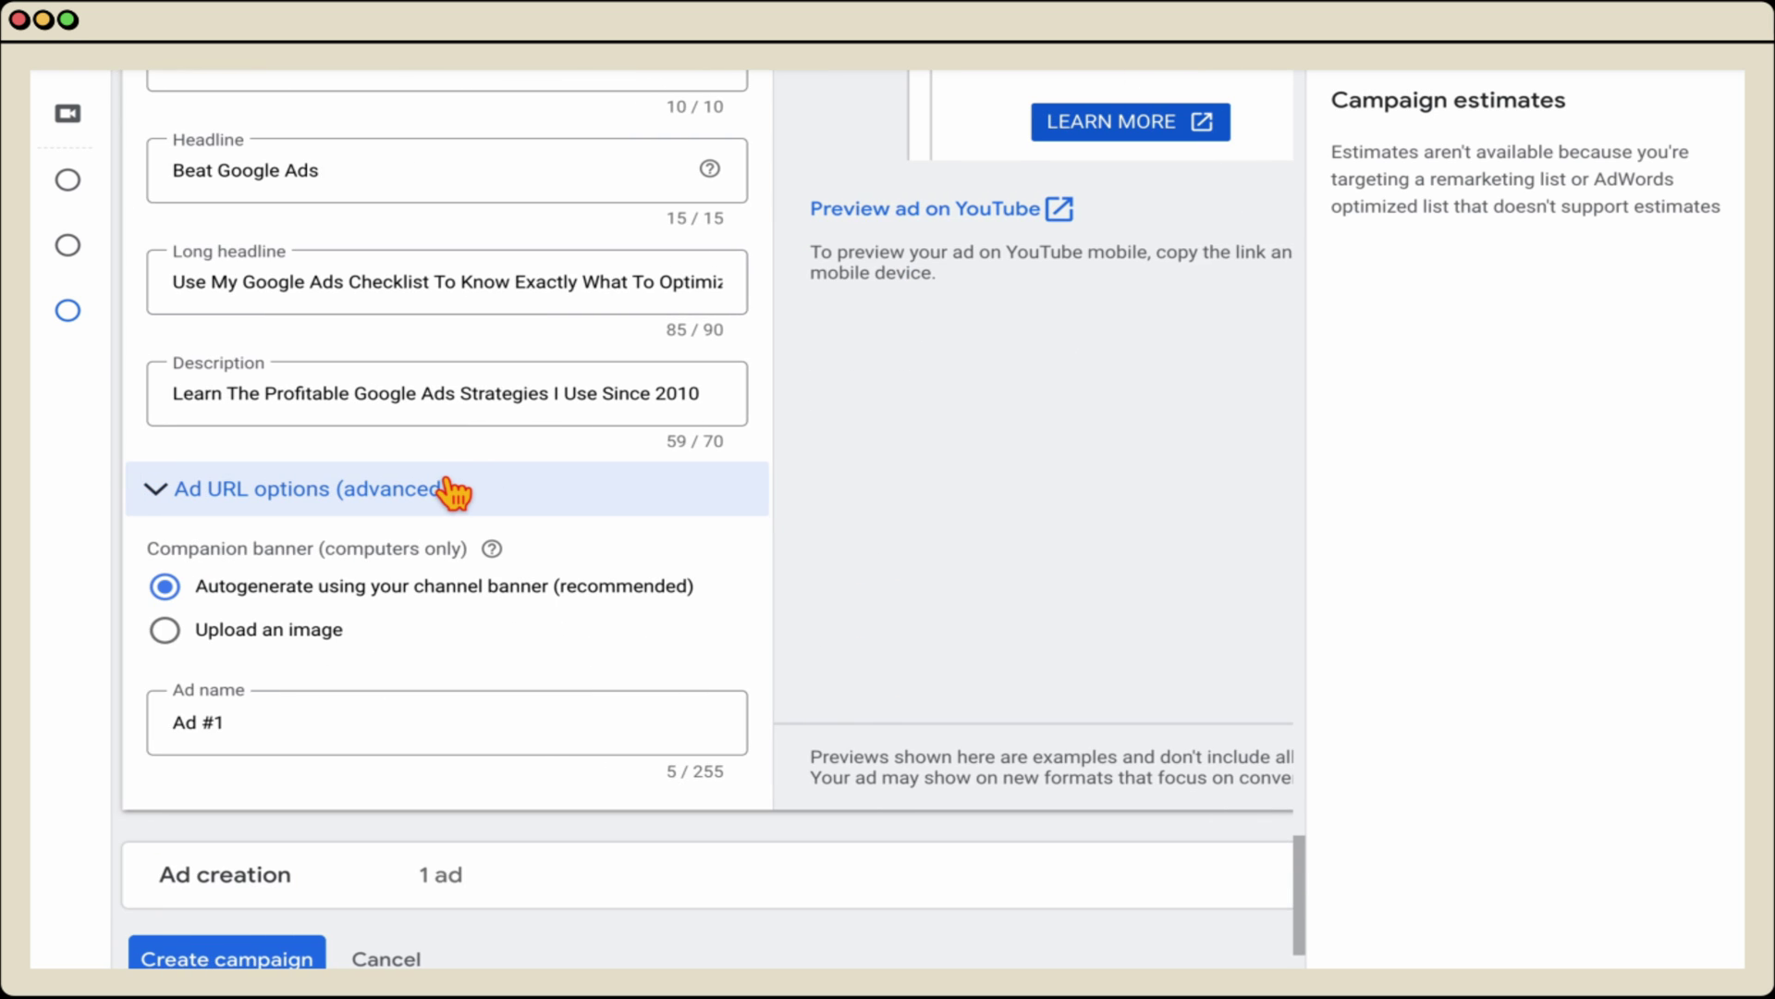
left_click(288, 726)
key("super+a")
type("Checklist")
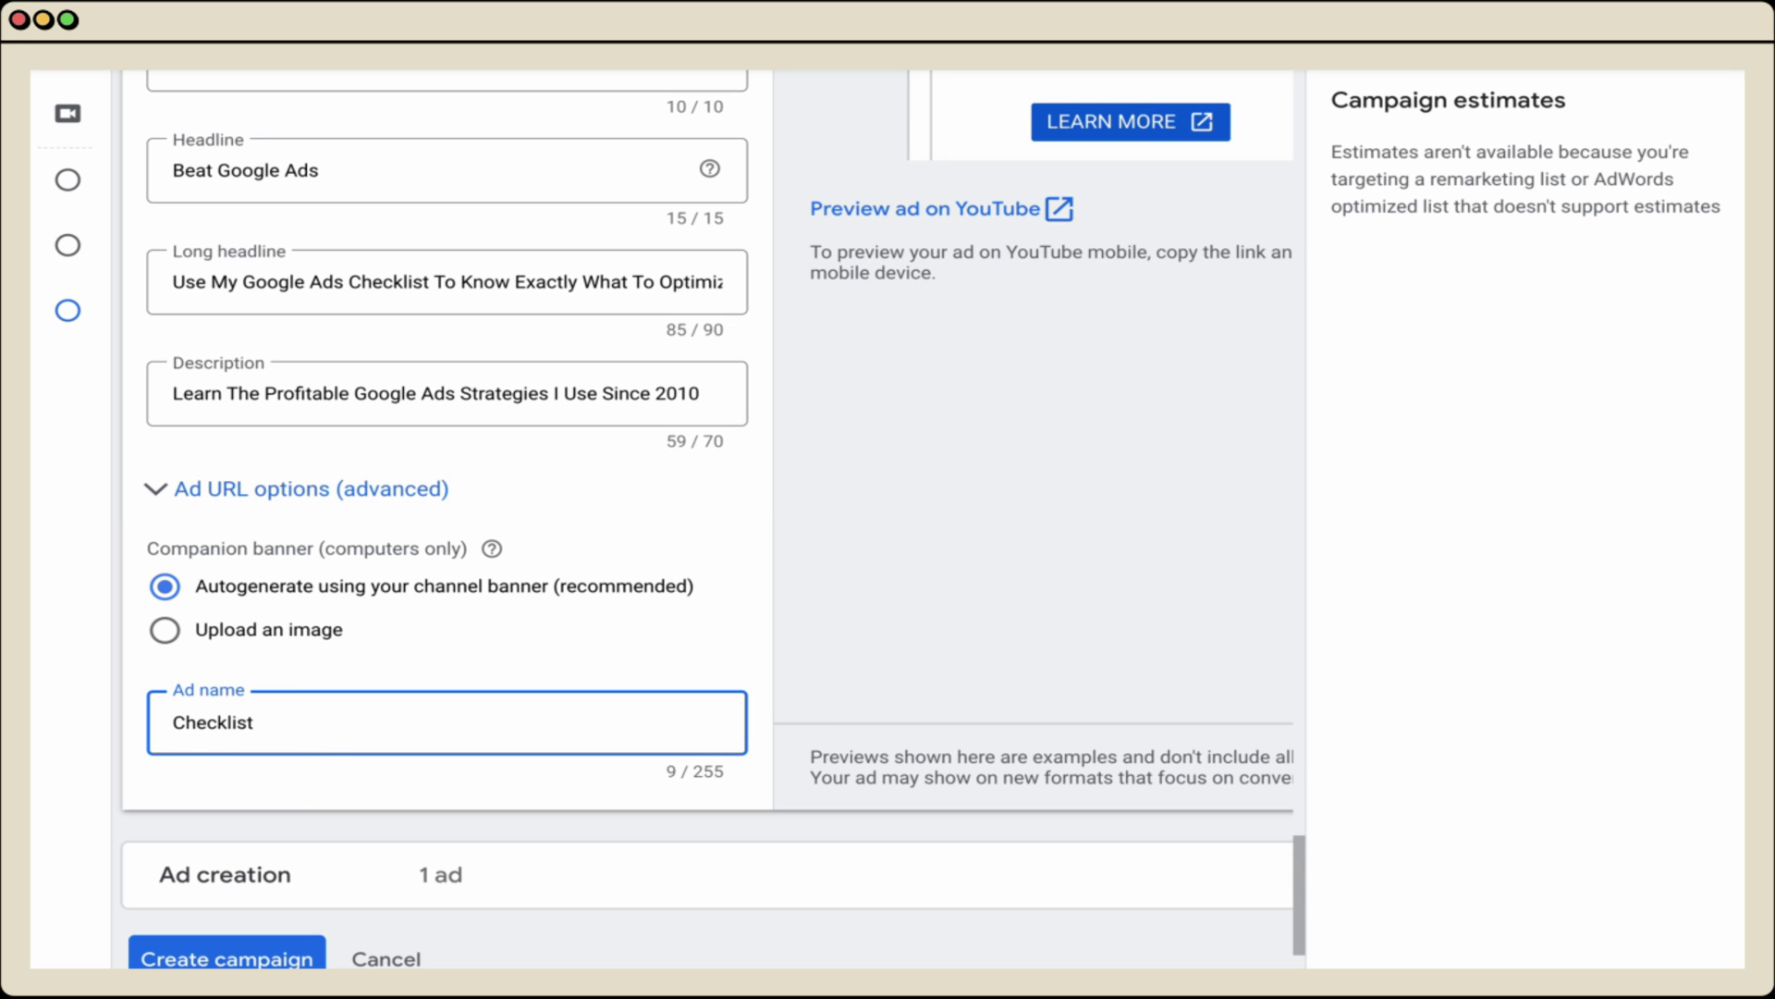
scroll(462, 798, "down", 1)
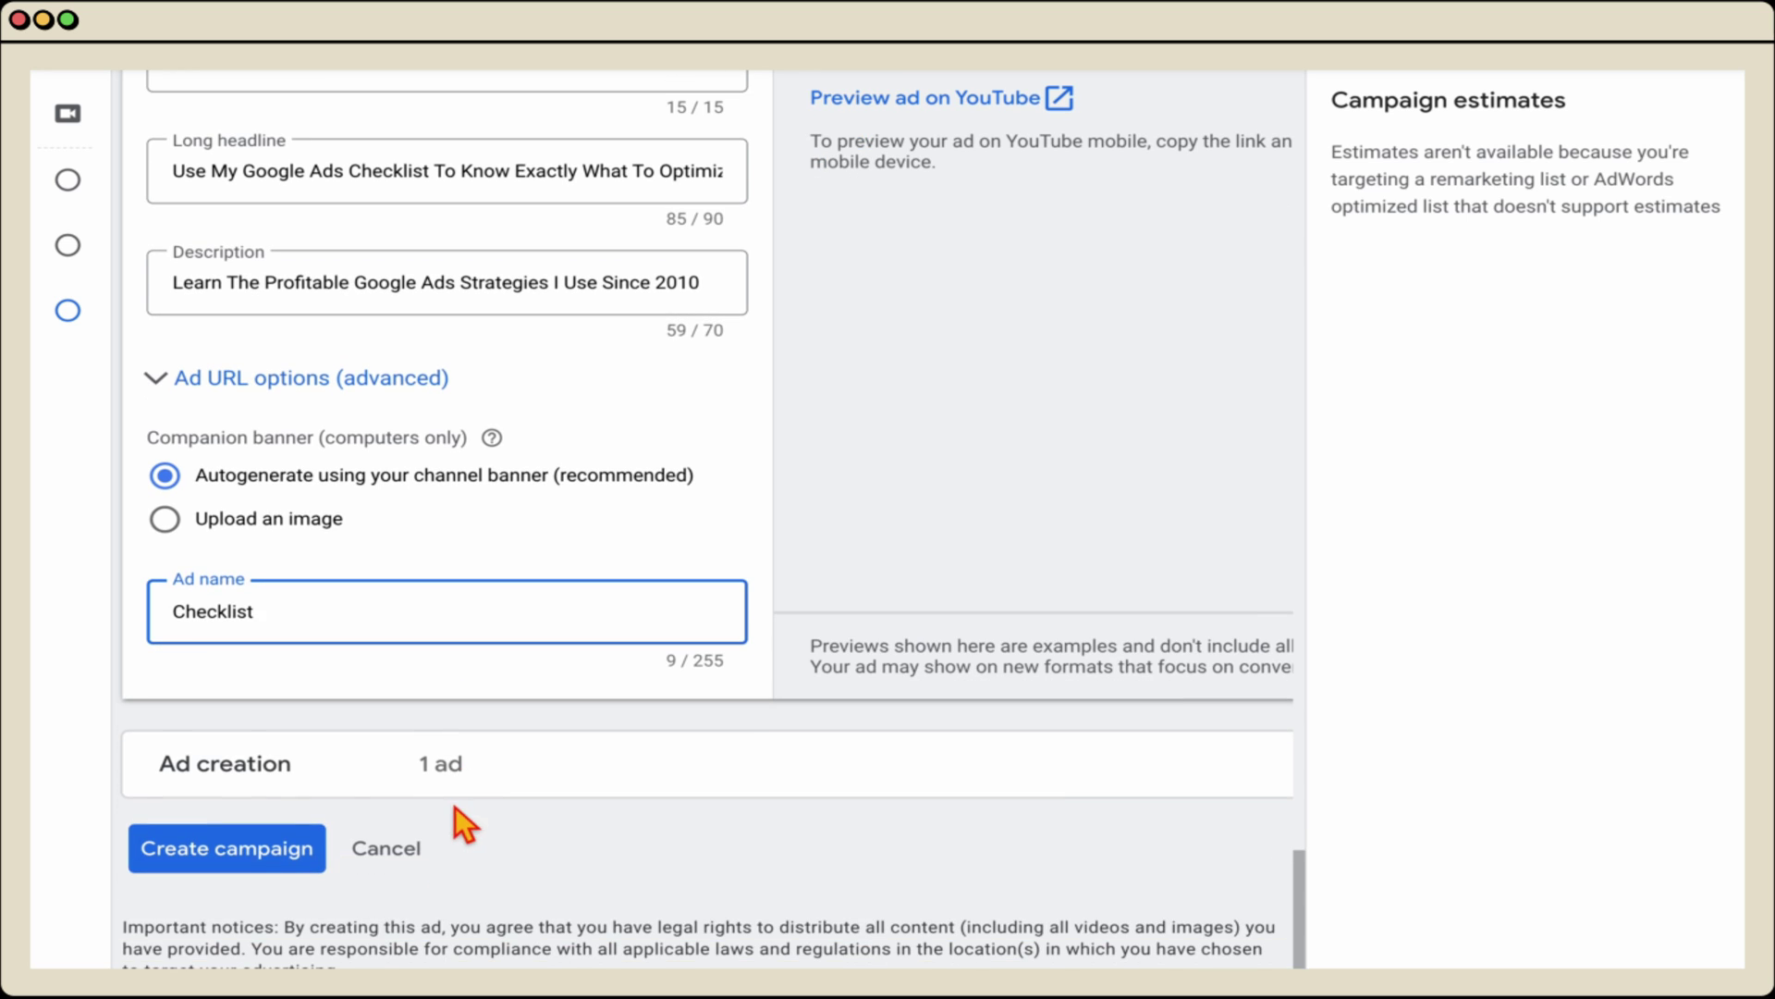
left_click(227, 866)
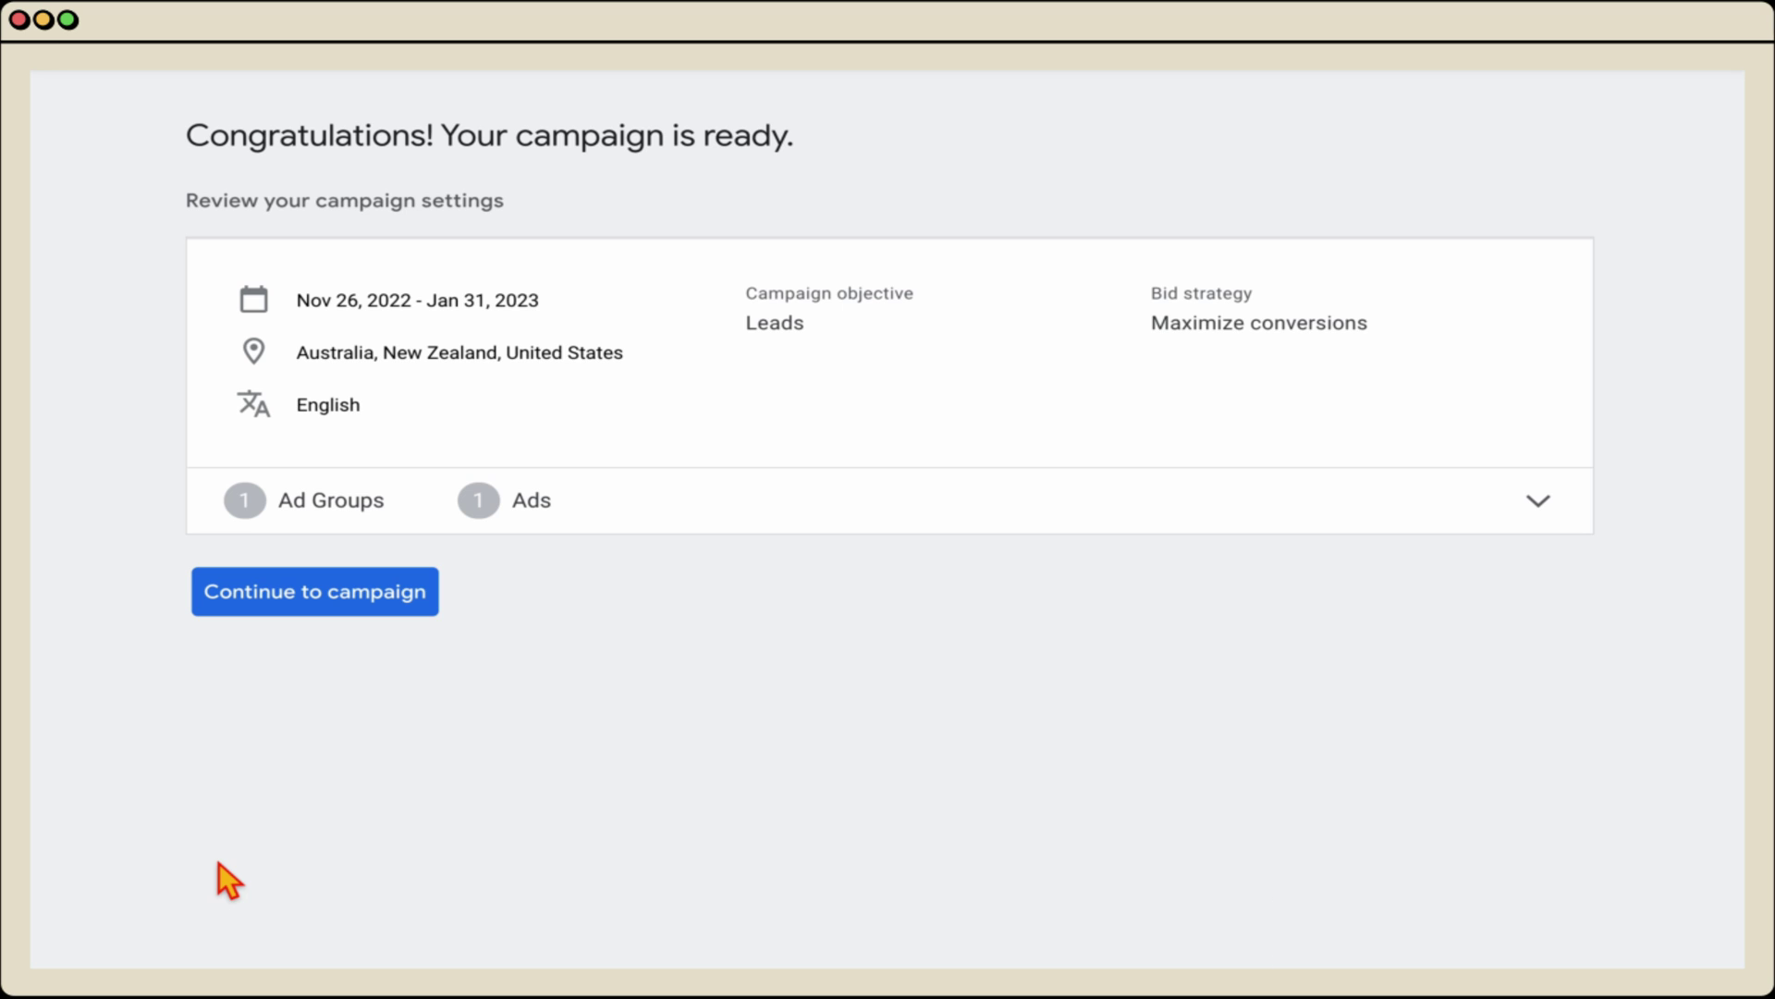